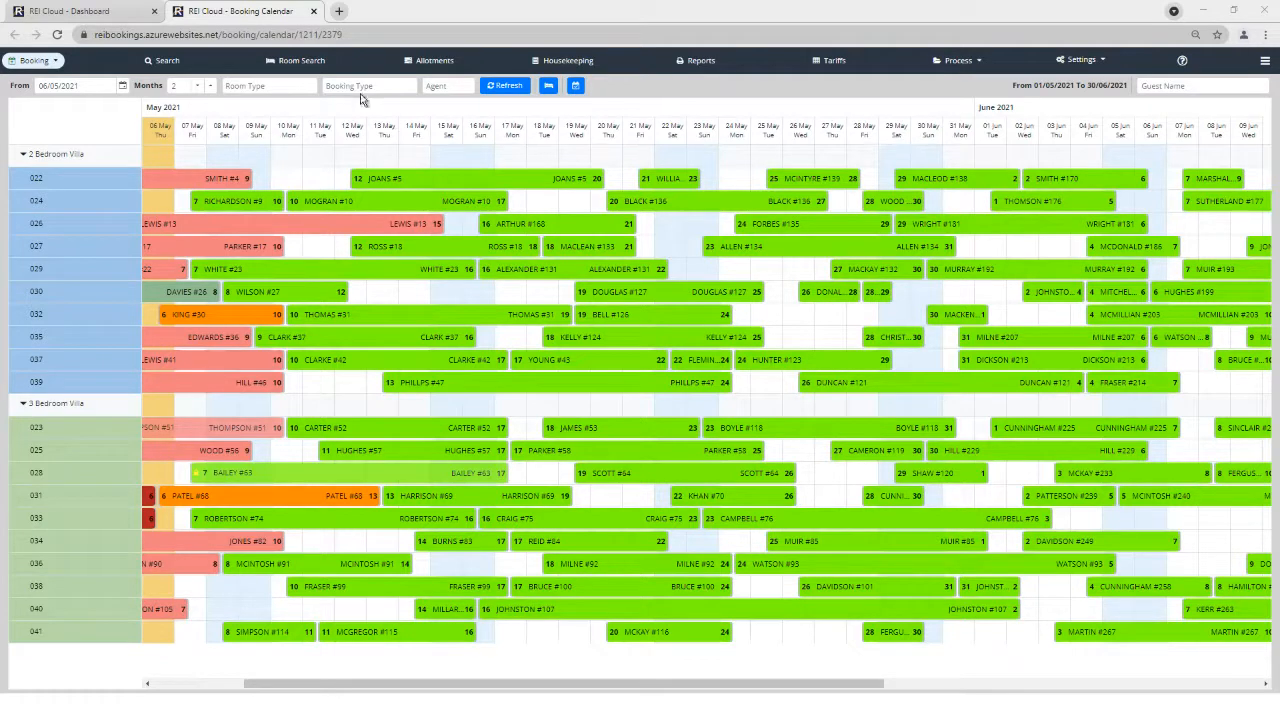
# Display a two-month Booking Calendar from 06/05/2021 covering the 2 and 3 Bedroom Villa rooms.
pyautogui.press('ctrl')
pyautogui.click(311, 87)
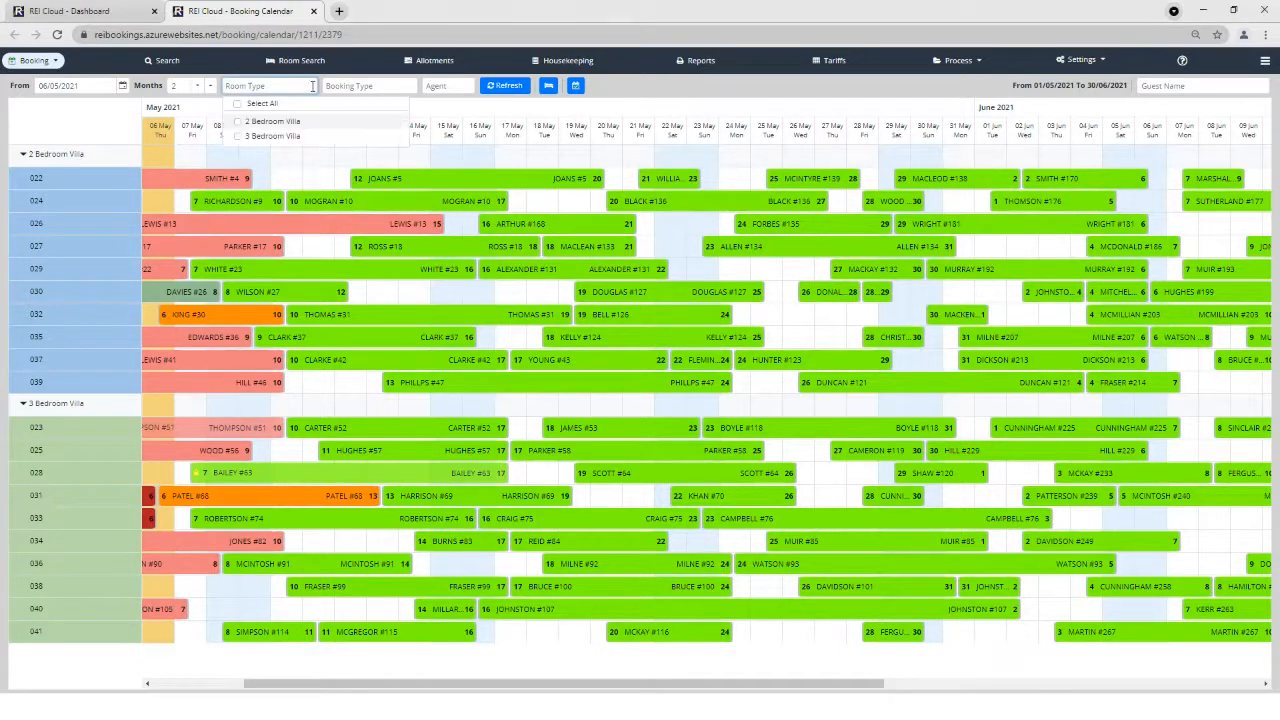
pyautogui.click(409, 87)
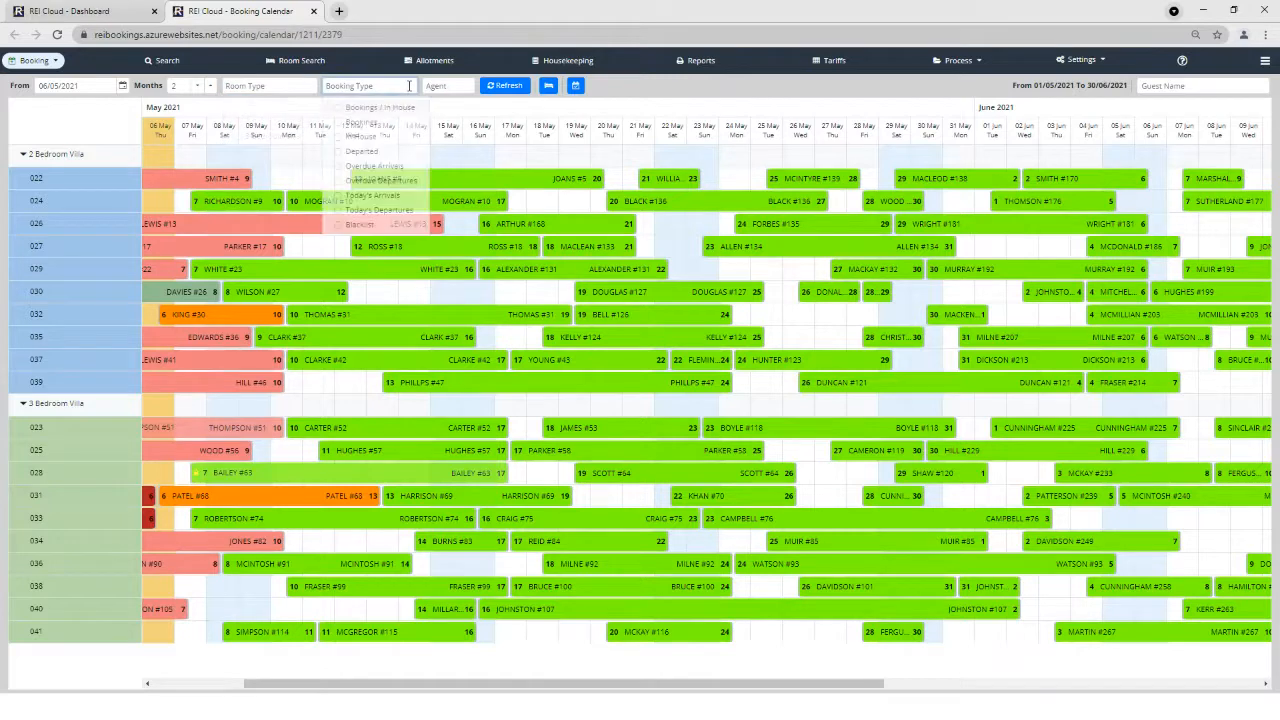
pyautogui.click(464, 86)
pyautogui.click(464, 85)
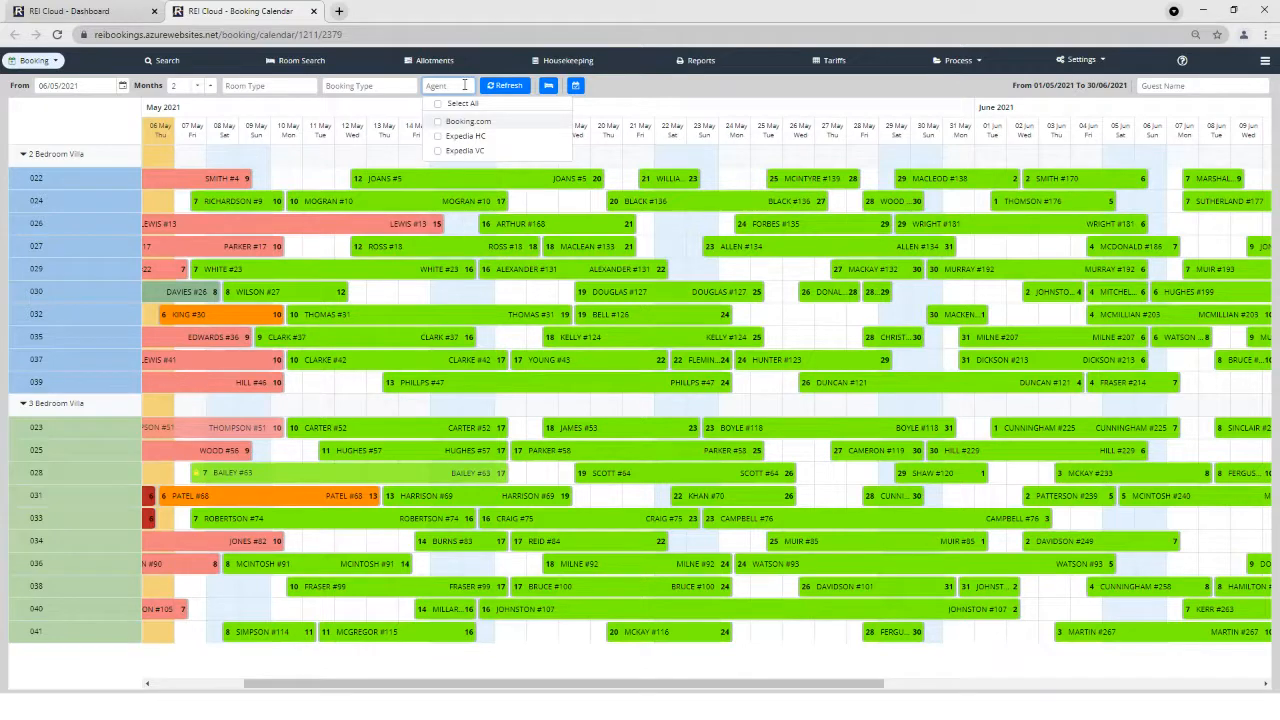
pyautogui.click(438, 122)
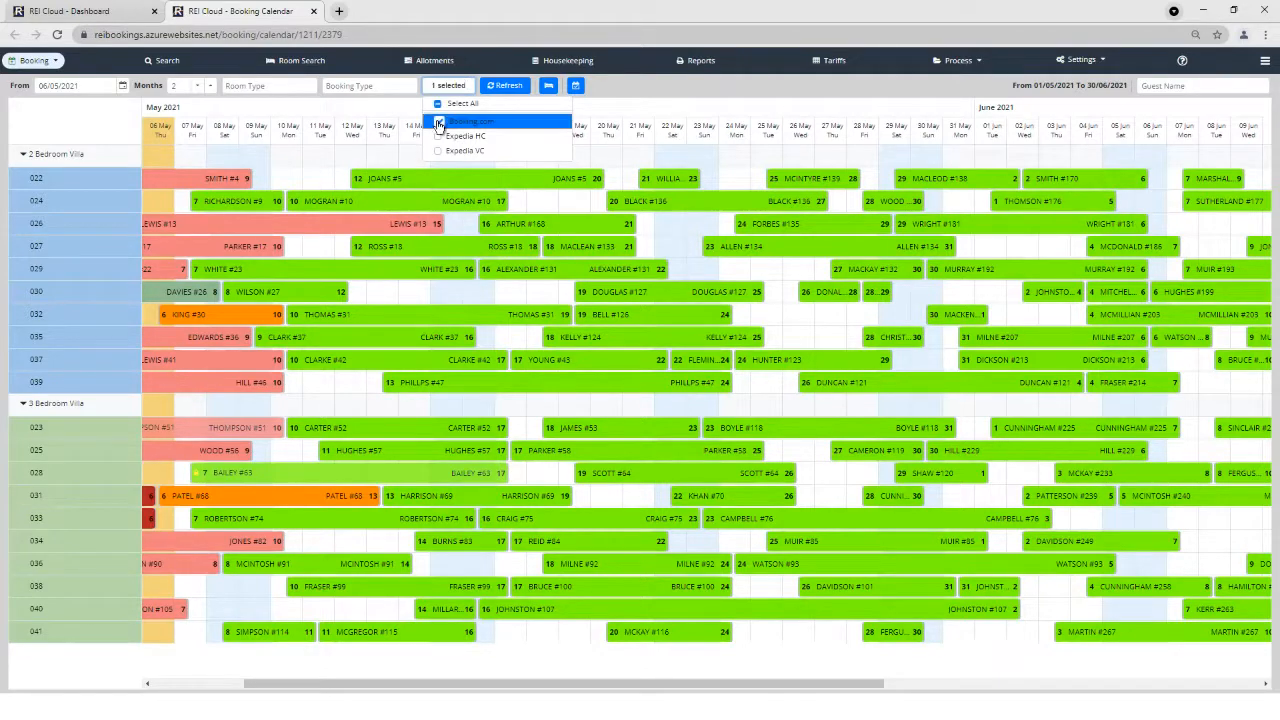
pyautogui.click(503, 86)
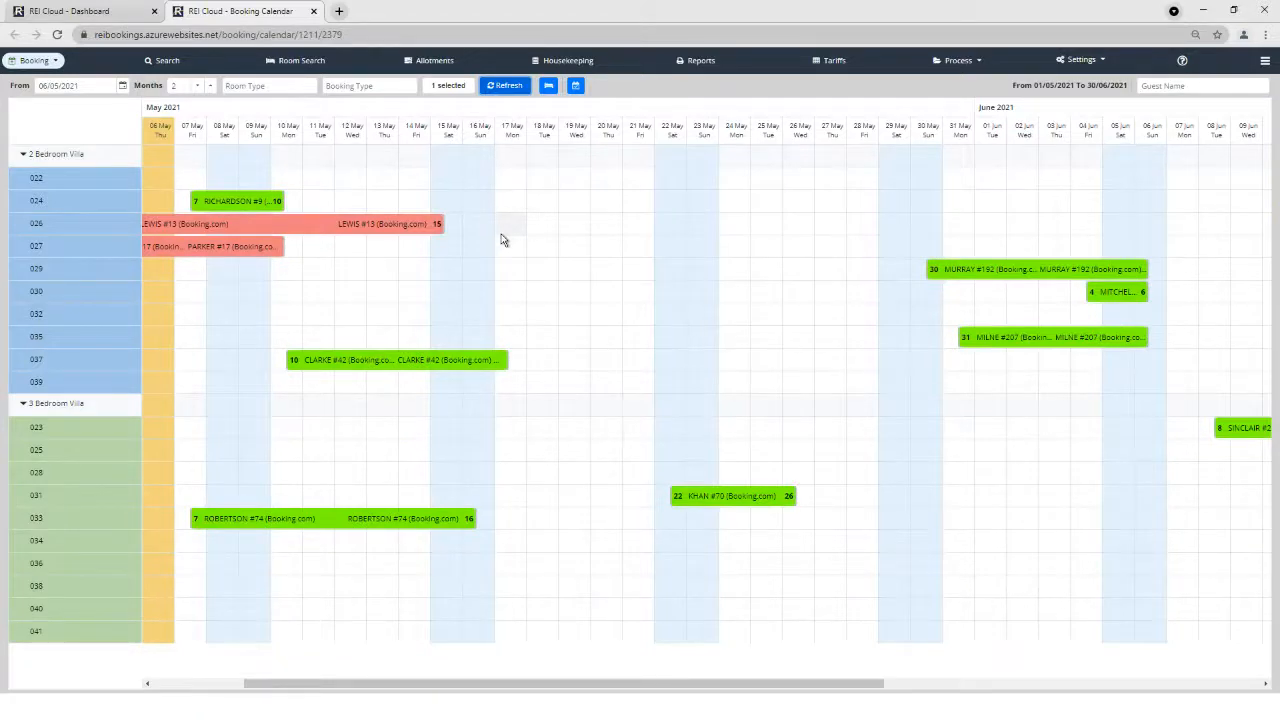
pyautogui.click(469, 86)
pyautogui.click(505, 86)
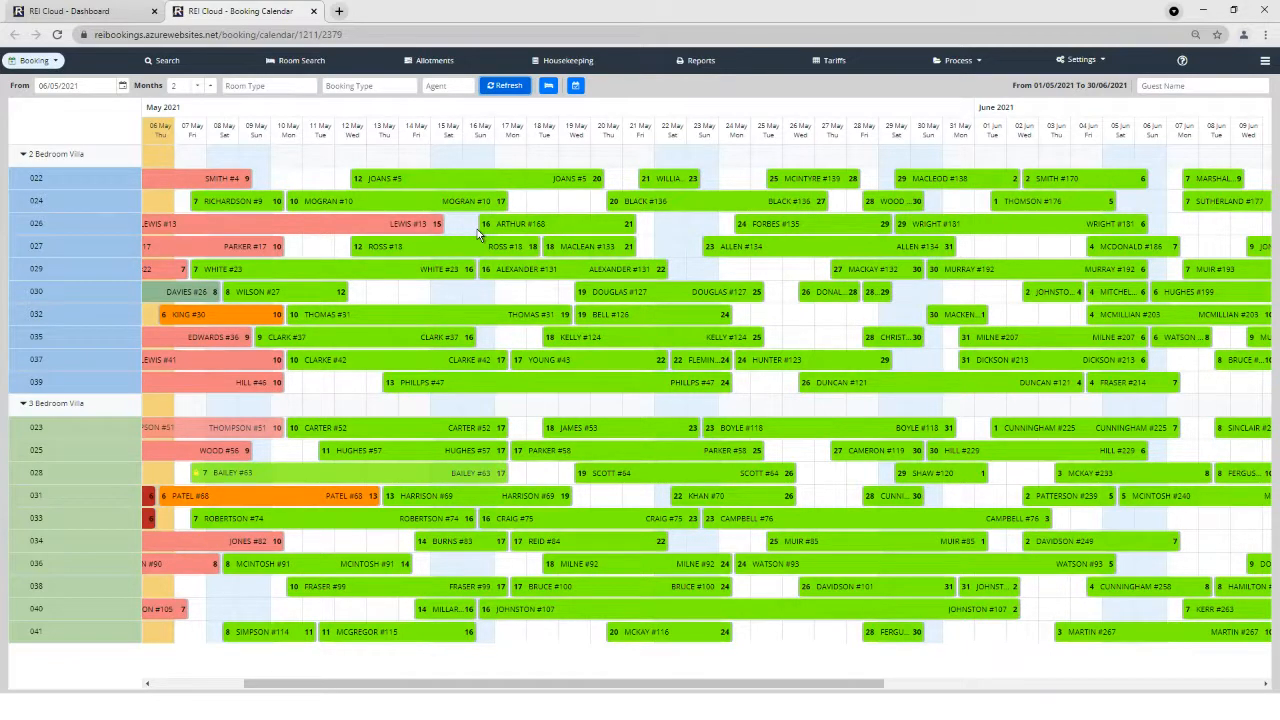
# Search by the guest's surname, open their 15–18 June Villa 030 booking, then return to the calendar.
pyautogui.click(1158, 87)
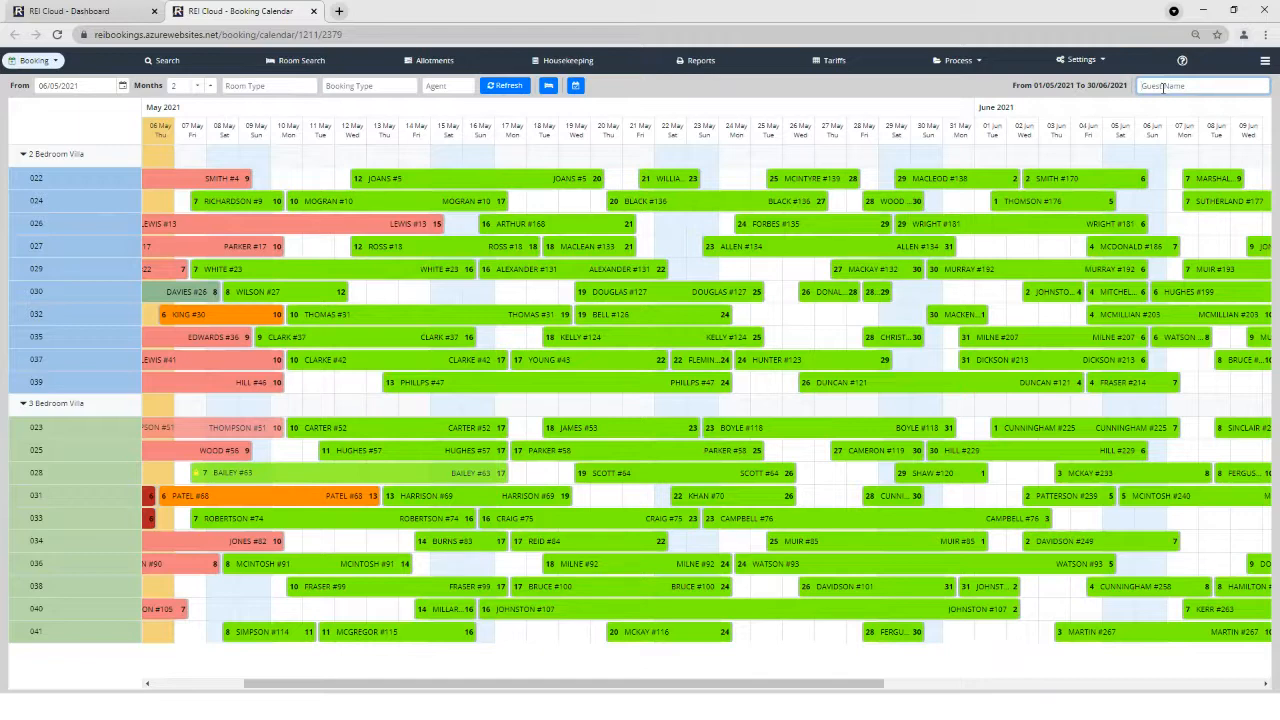
pyautogui.write('Ross')
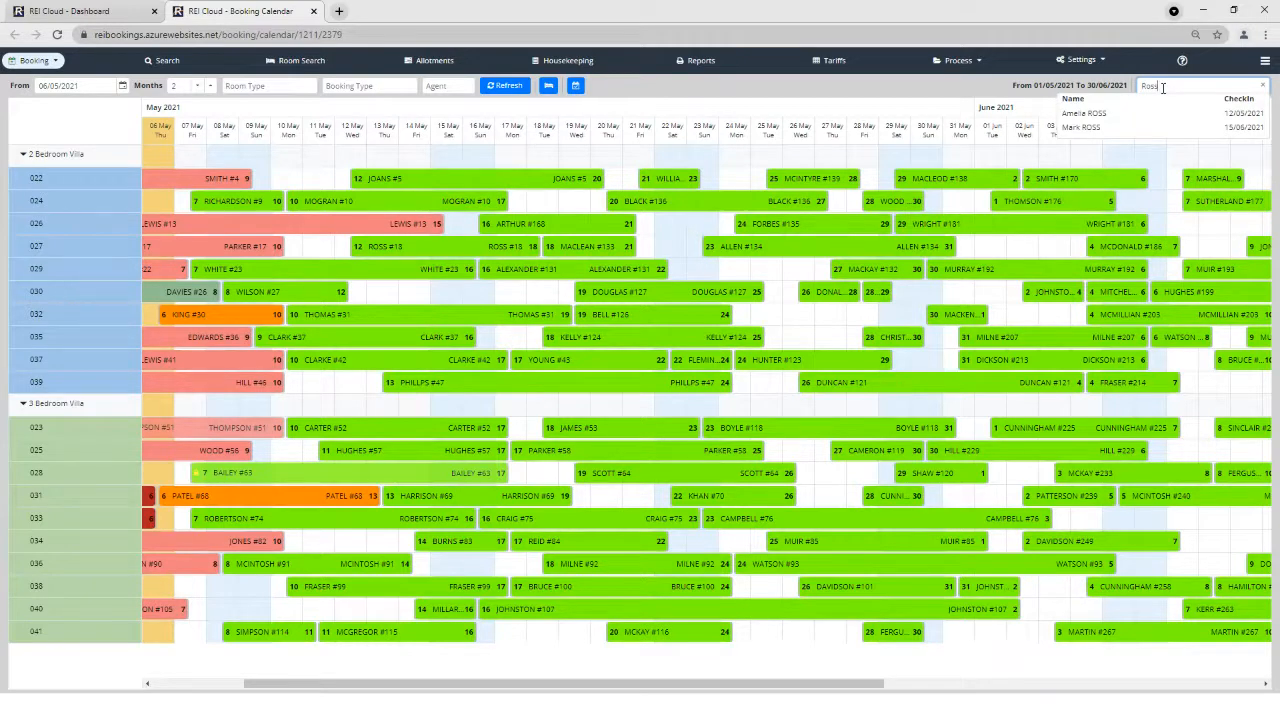
pyautogui.click(1088, 130)
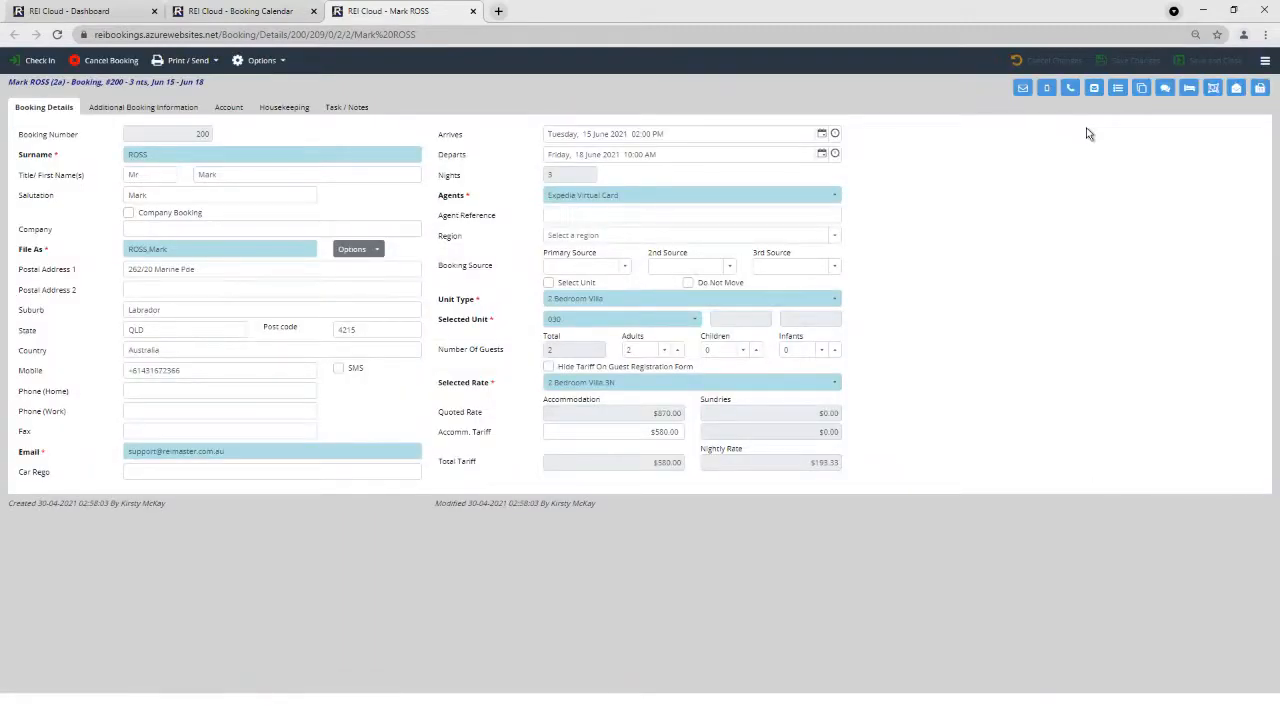
pyautogui.click(237, 12)
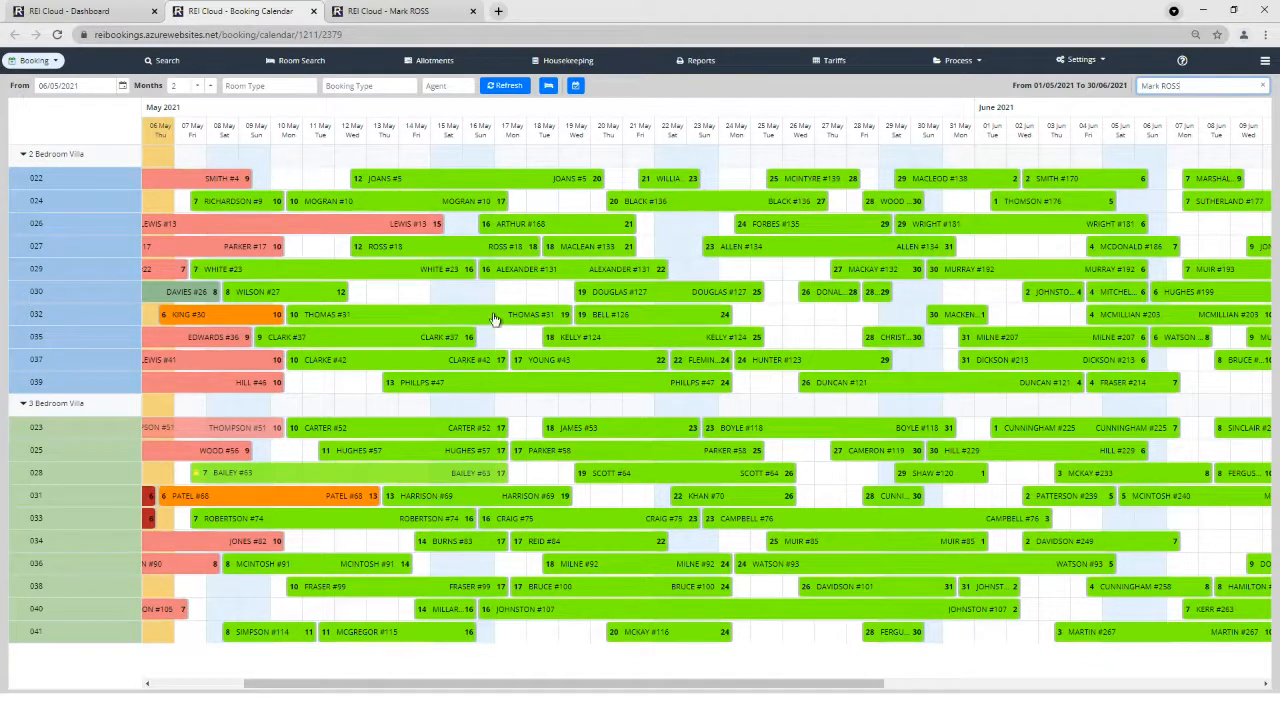
# Browse Recent Bookings, collapse and re-expand 2 Bedroom Villa, and show the Display By settings.
pyautogui.click(1265, 63)
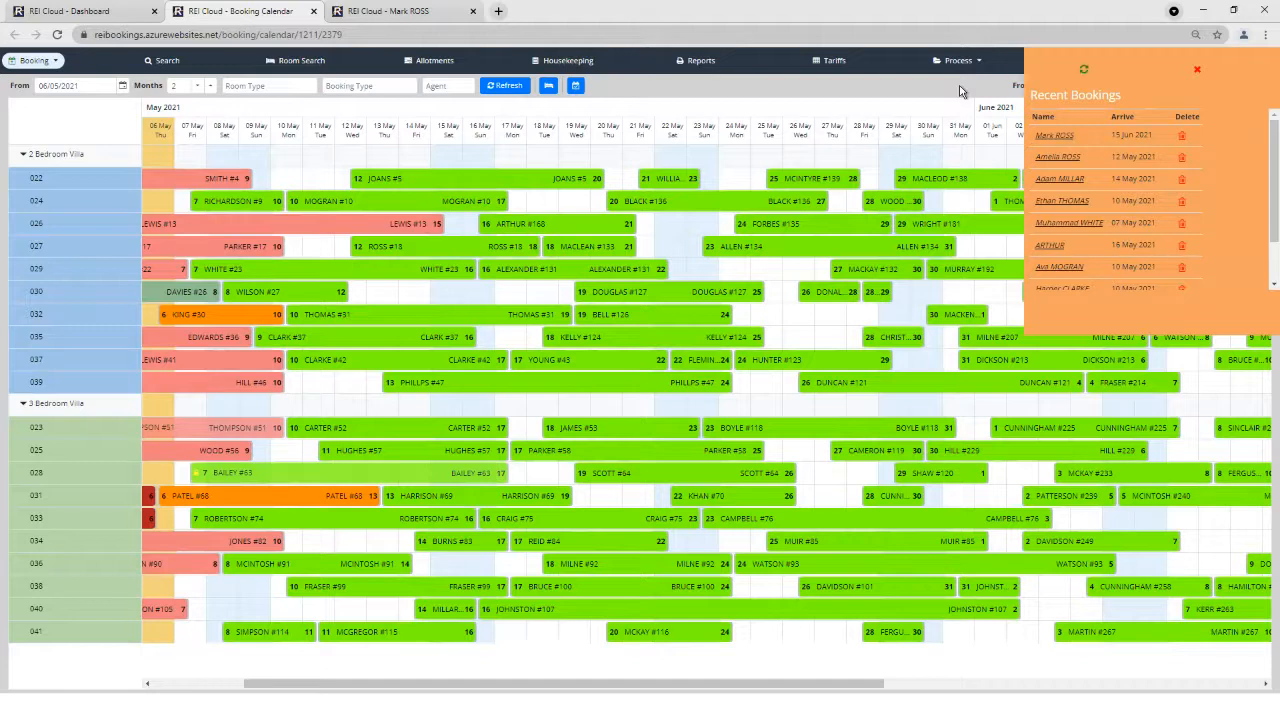
pyautogui.click(21, 157)
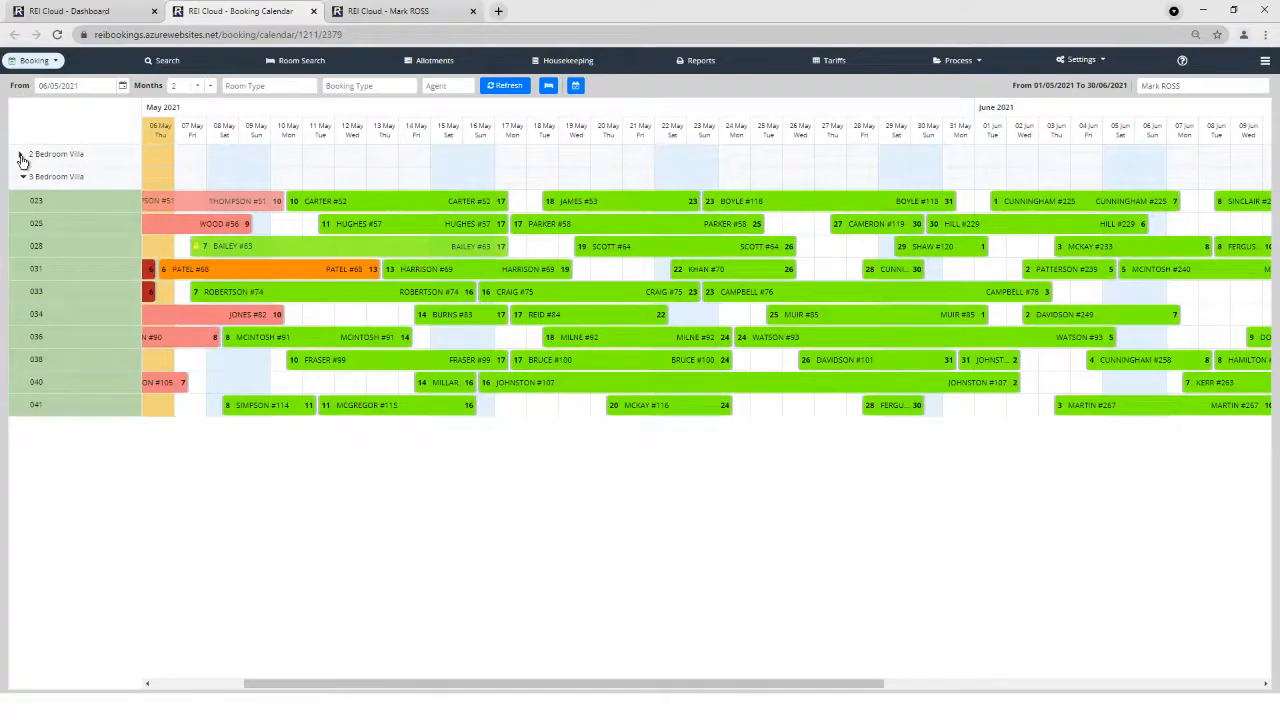
pyautogui.click(21, 157)
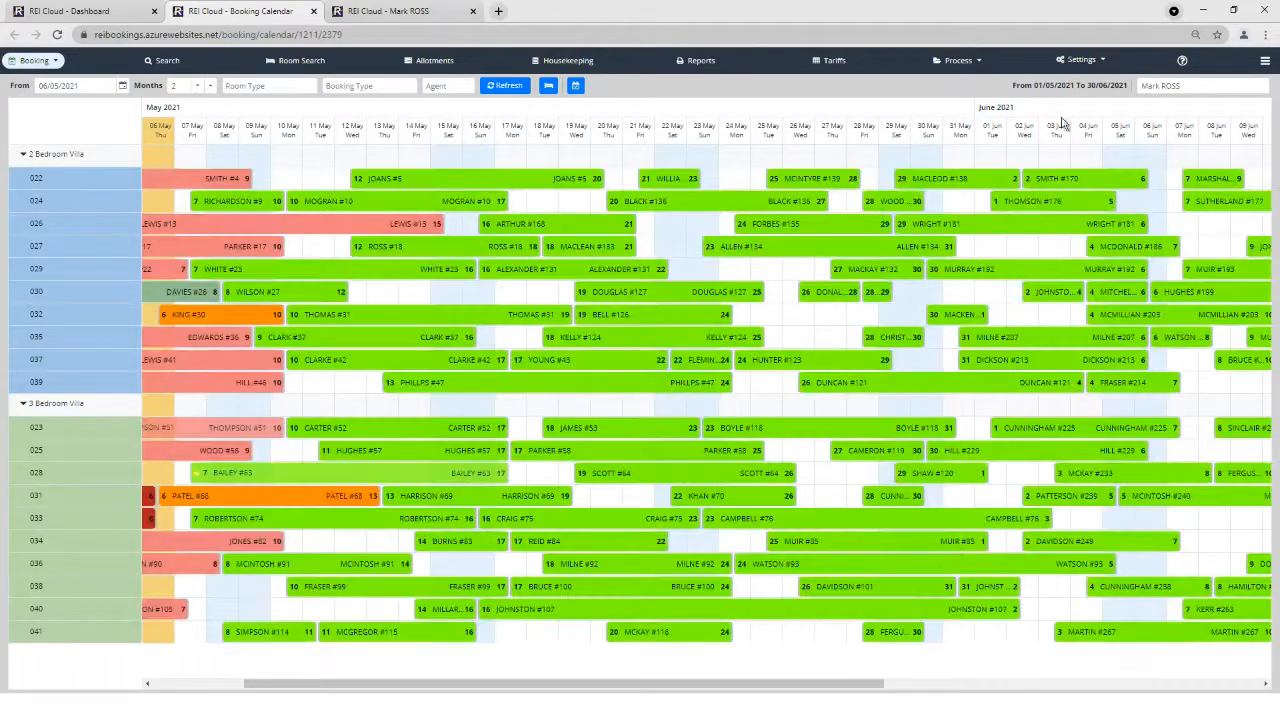
pyautogui.click(1100, 60)
pyautogui.moveTo(1095, 80)
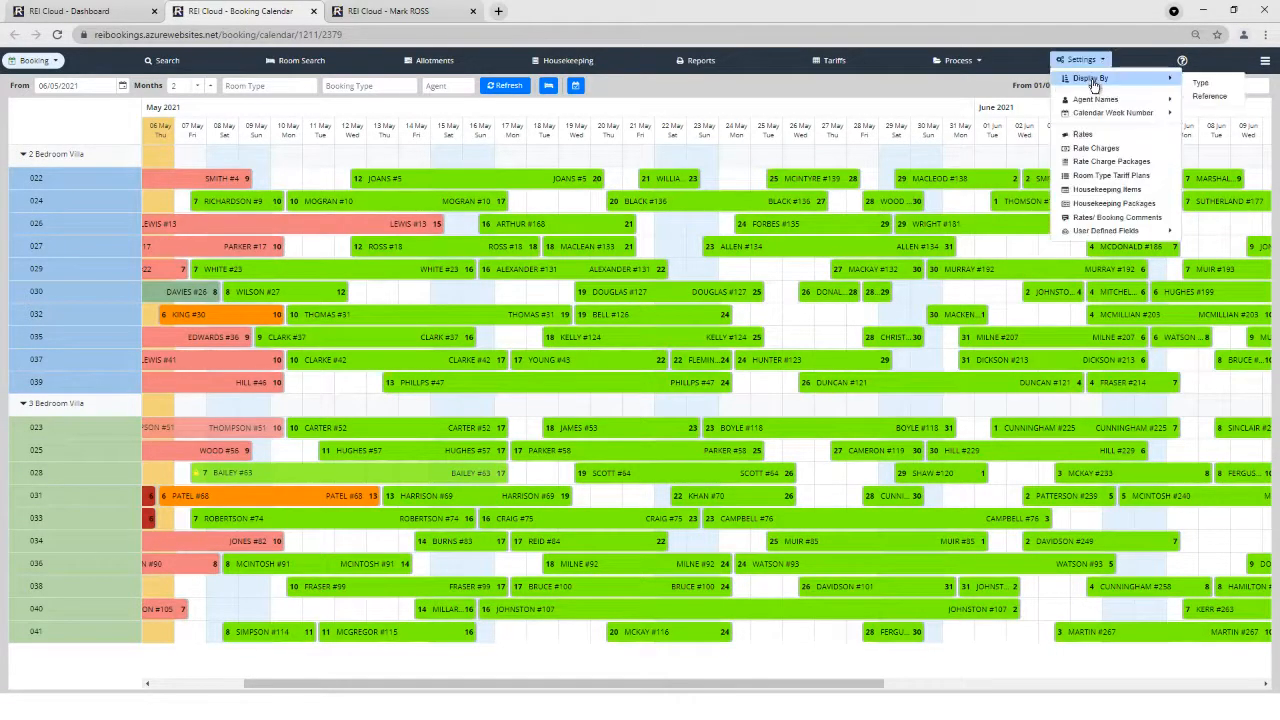
pyautogui.click(1203, 97)
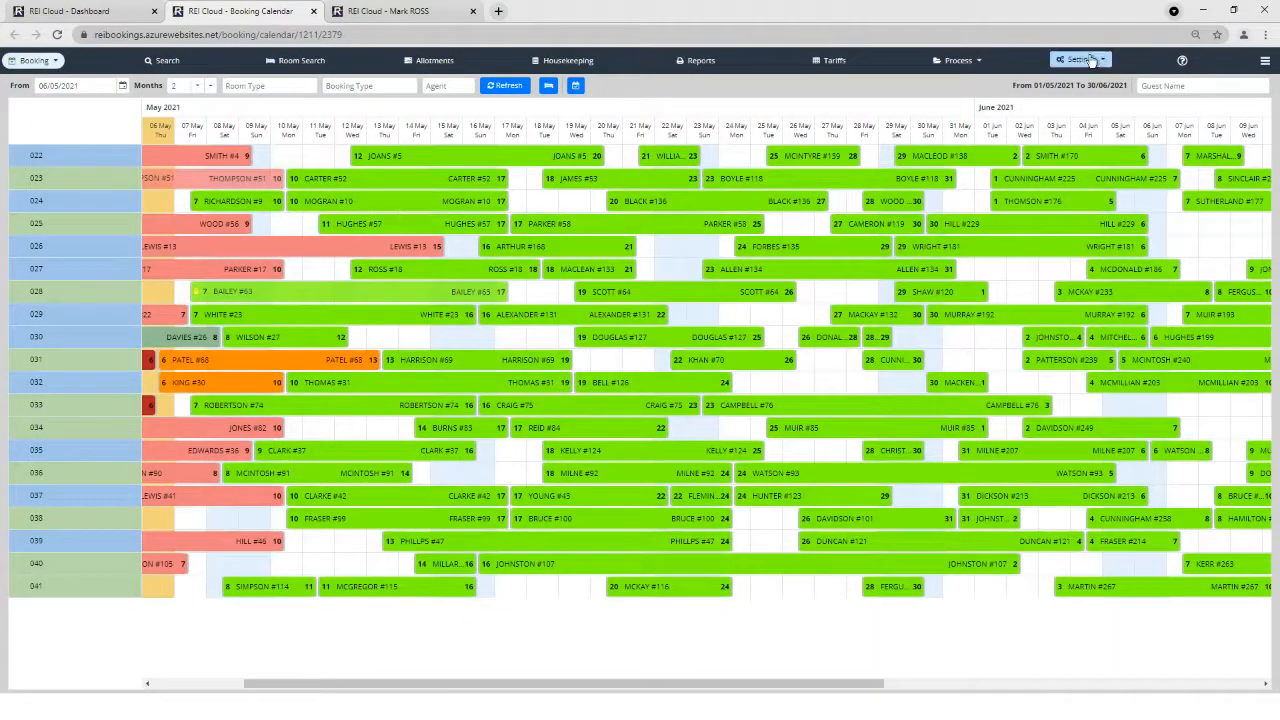
pyautogui.click(1088, 60)
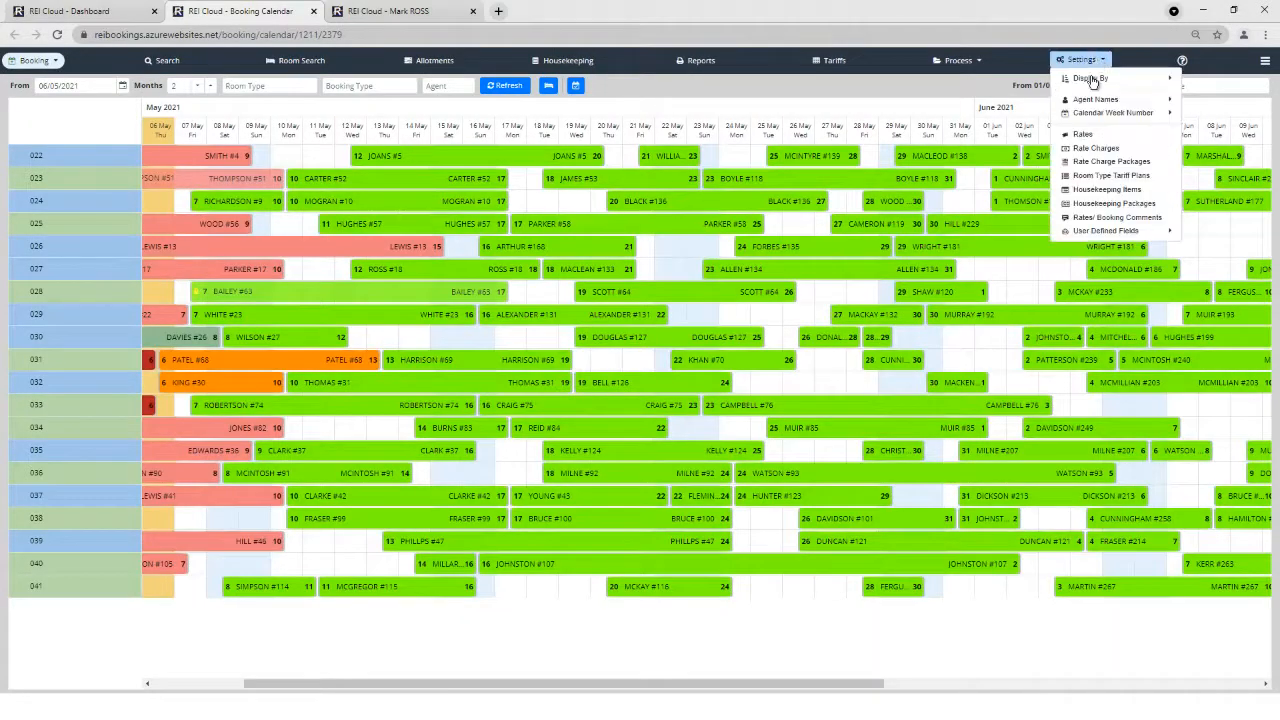
pyautogui.moveTo(1090, 79)
pyautogui.click(1196, 86)
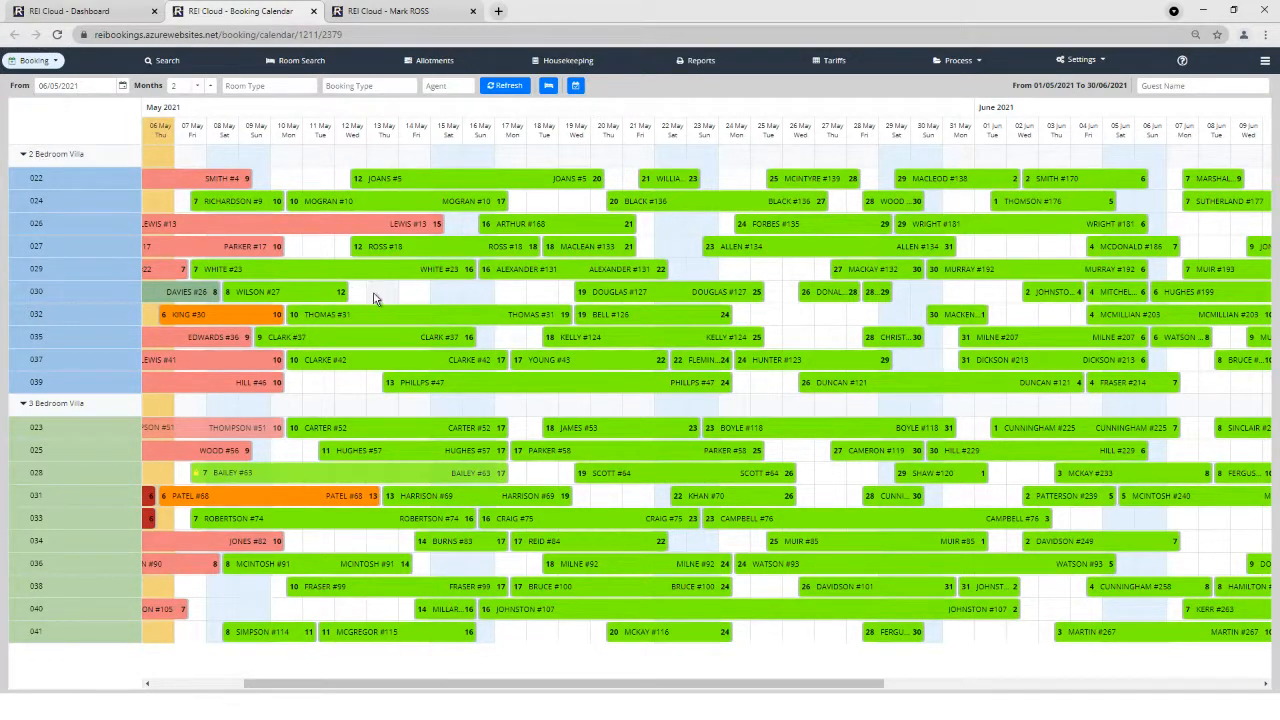
# Draft a 13–18 May booking for room 030 with the guest's surname, title and first name.
pyautogui.moveTo(418, 289); pyautogui.dragTo(540, 294)
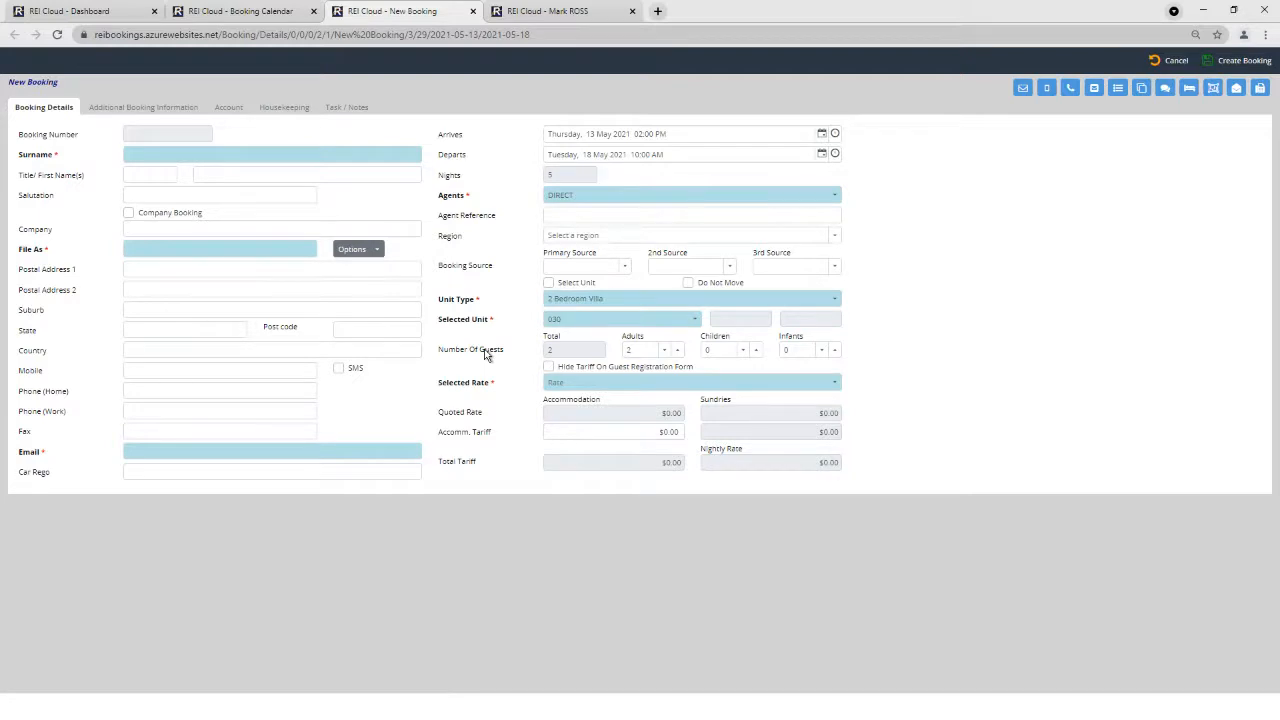
pyautogui.click(156, 157)
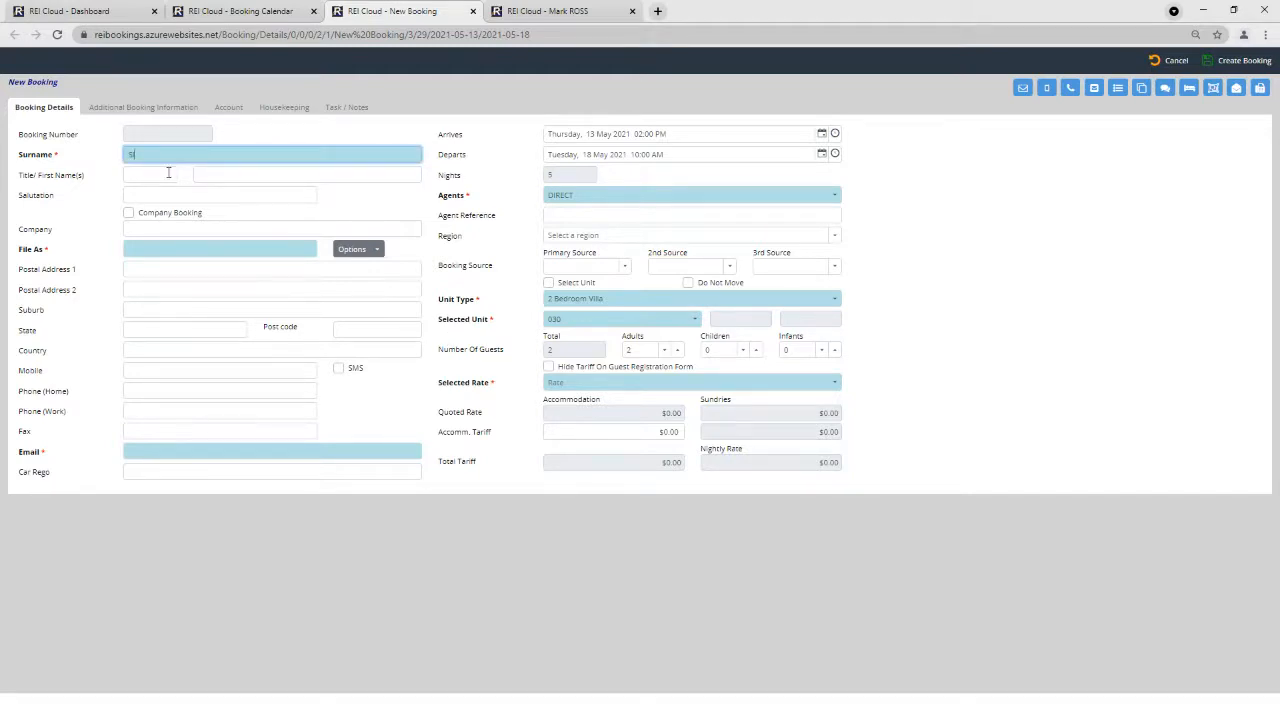
pyautogui.press('Tab')
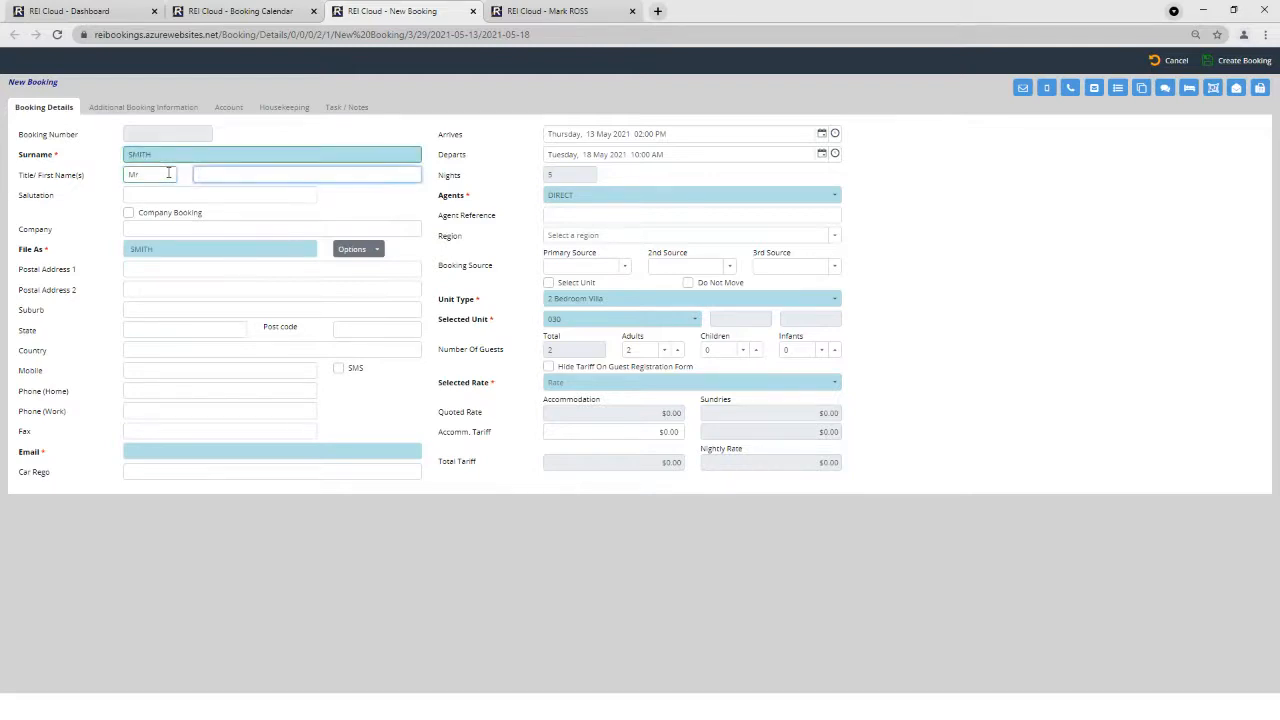
pyautogui.press('Tab')
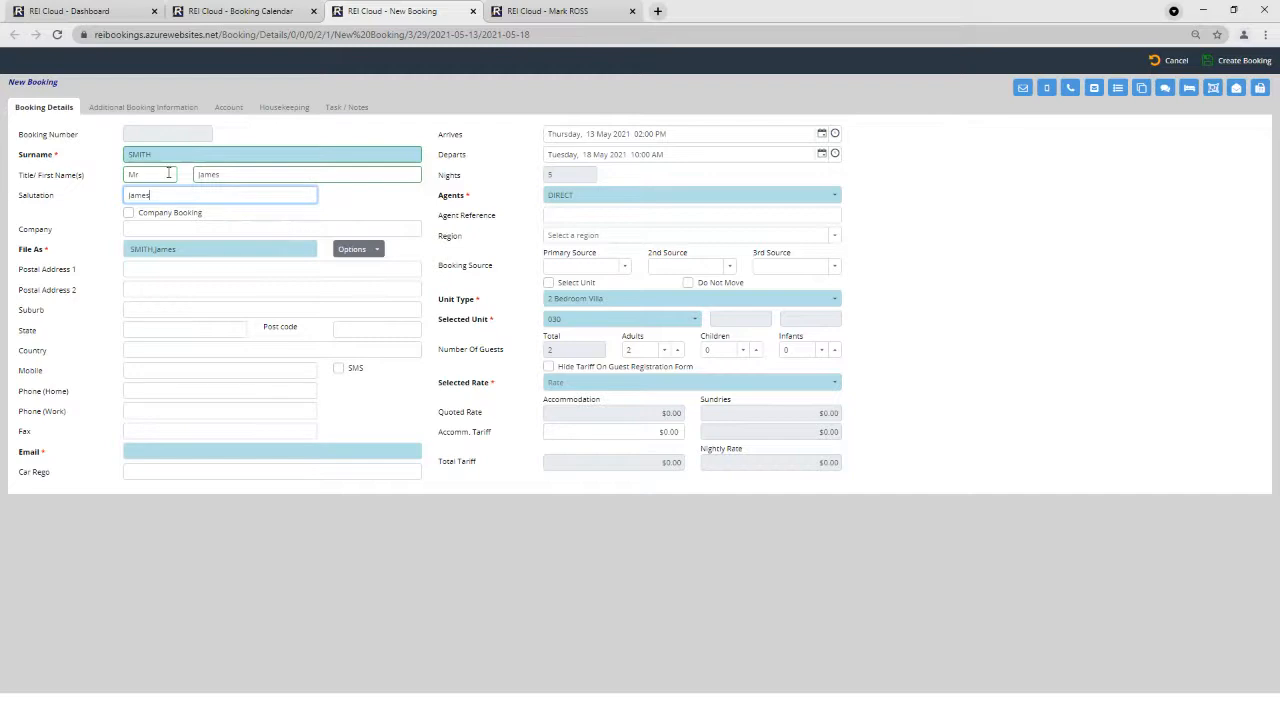
pyautogui.click(265, 18)
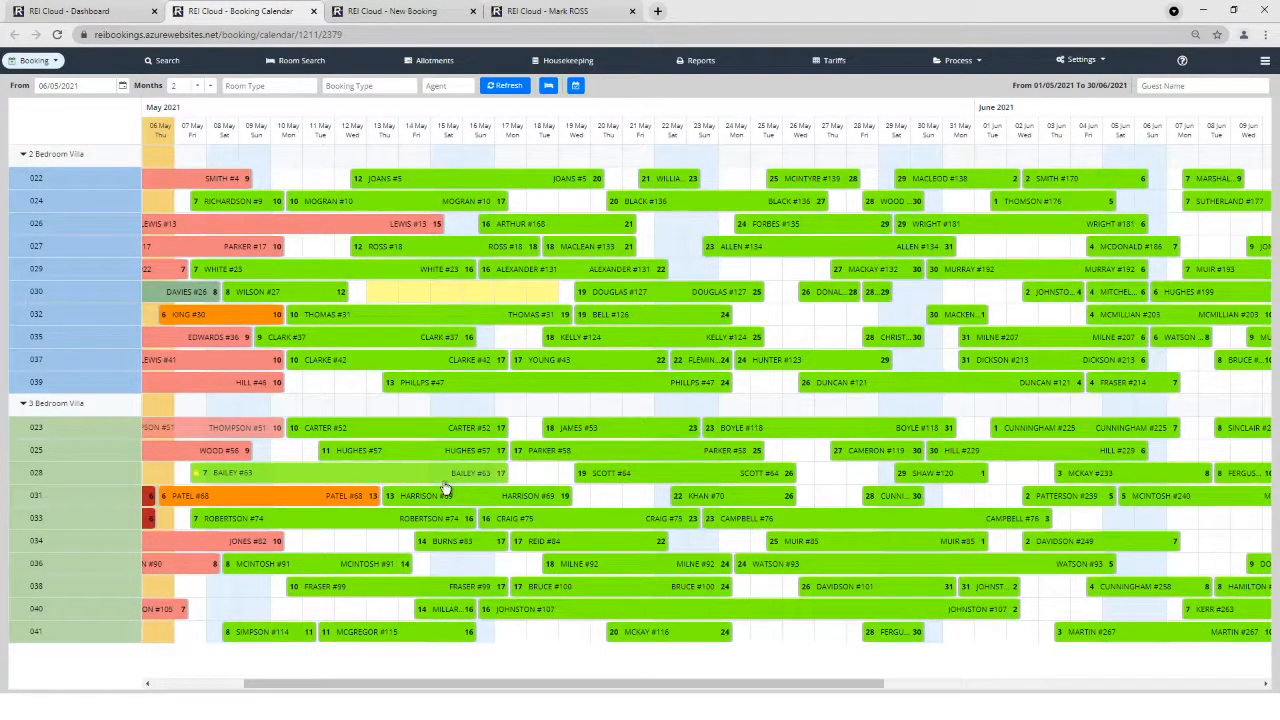
# Move the 8–14 May booking from room 036 to 040 and bring room 034's arrival to 12 May.
pyautogui.moveTo(325, 567); pyautogui.dragTo(322, 606)
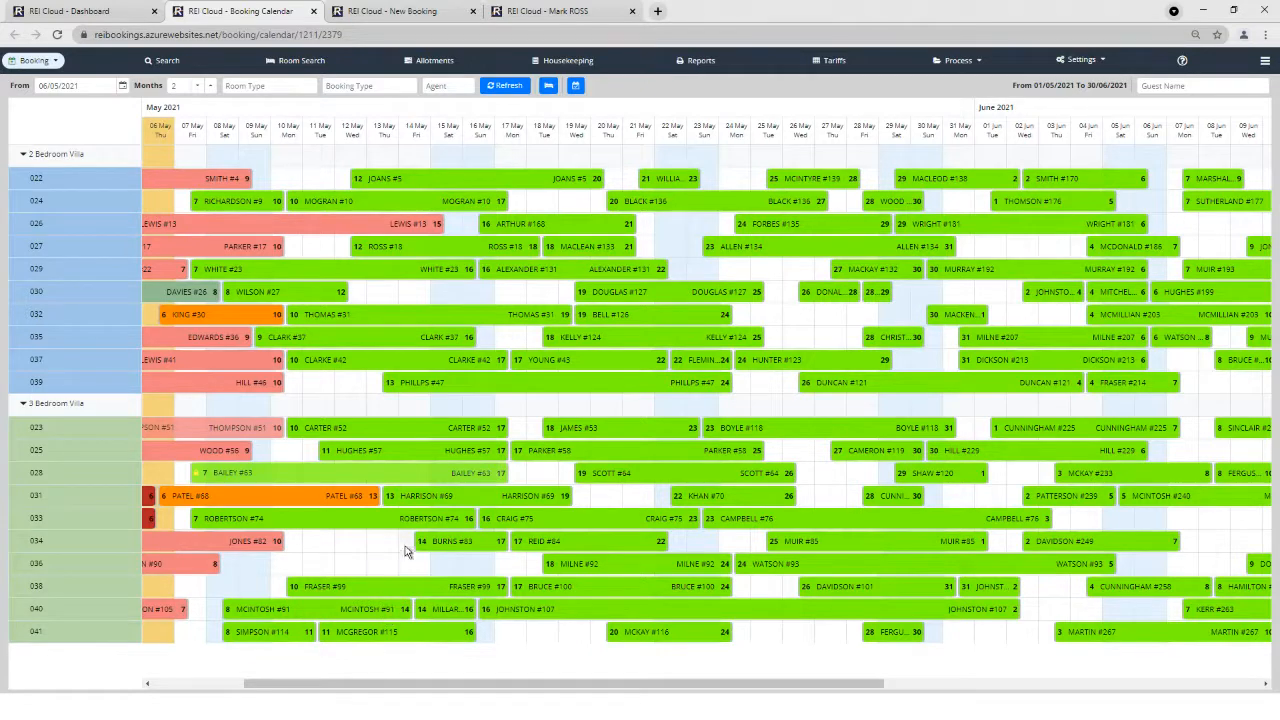
pyautogui.moveTo(413, 541); pyautogui.dragTo(352, 548)
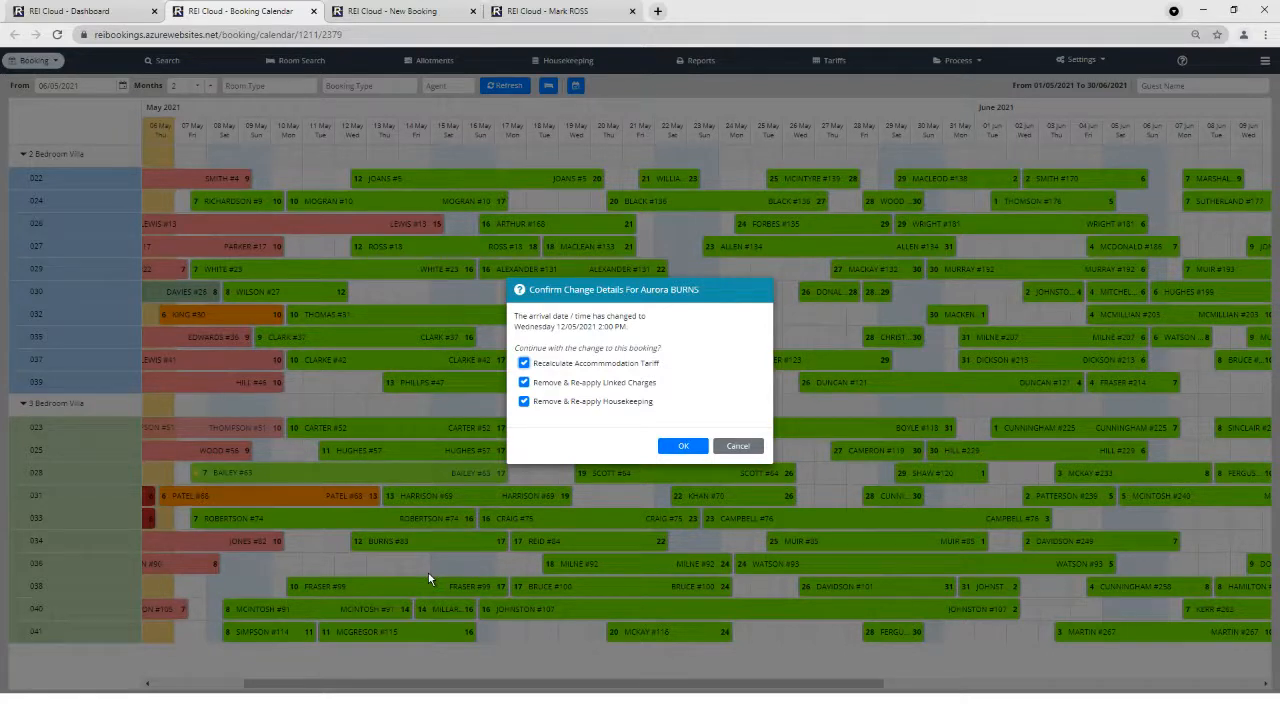
pyautogui.press('Return')
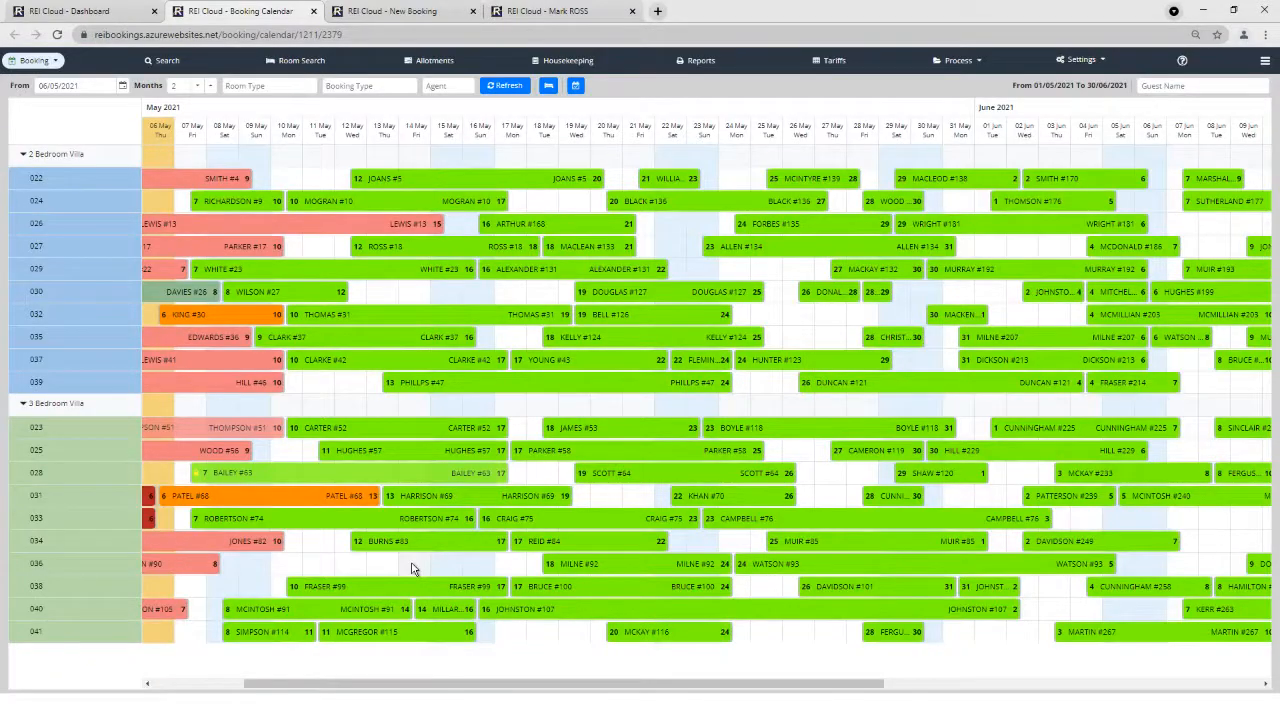
pyautogui.click(255, 320)
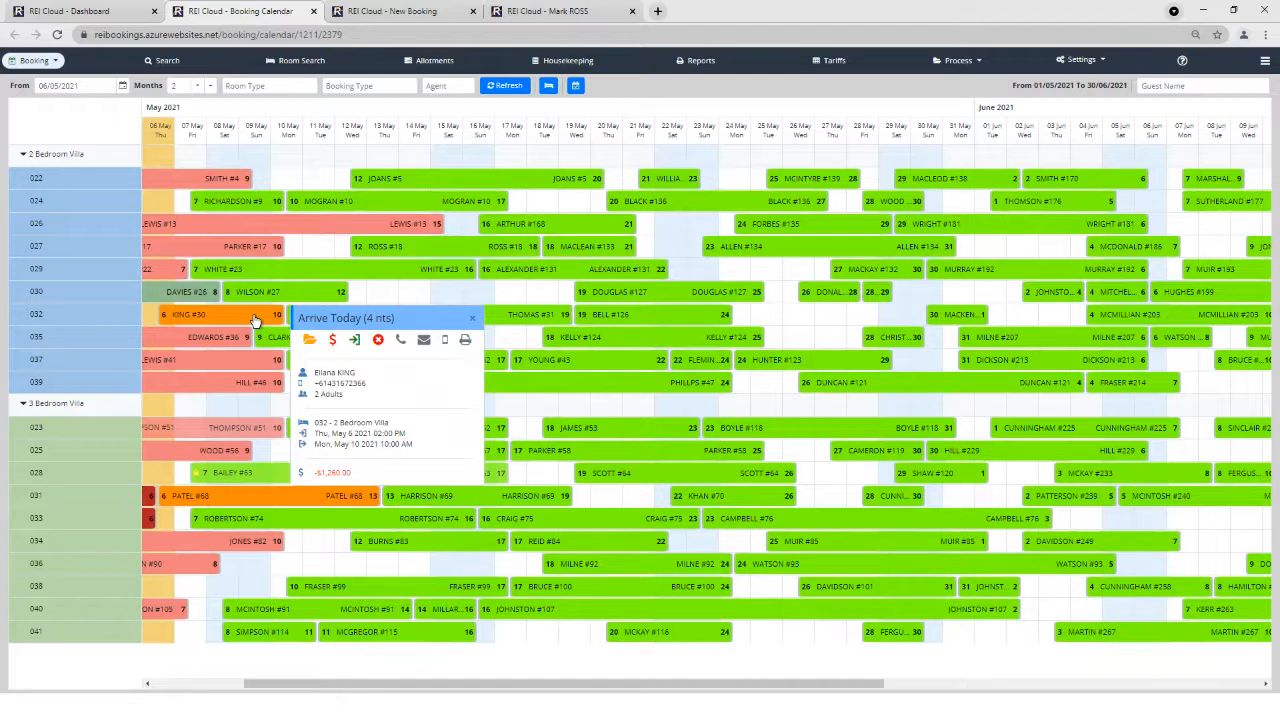
# Open a booking in a new tab, then check in room 032's arrival despite the dirty-room warning.
pyautogui.click(447, 247)
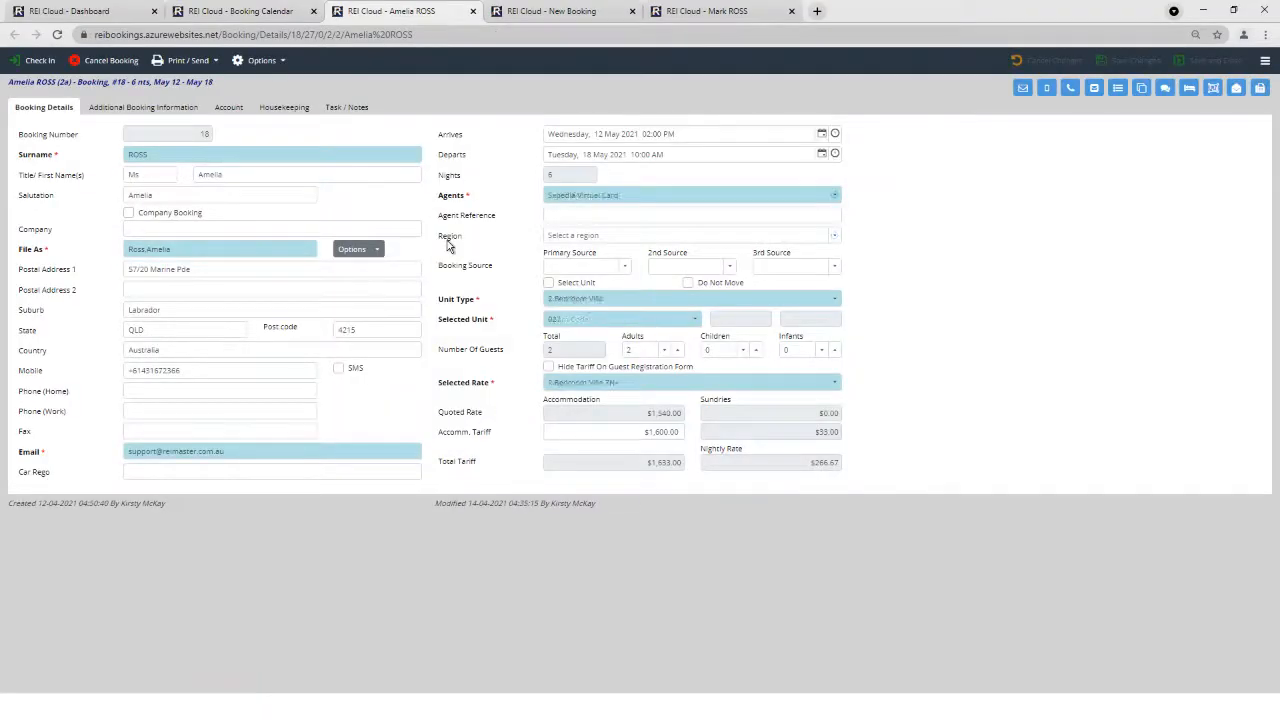
pyautogui.click(258, 12)
pyautogui.click(250, 316)
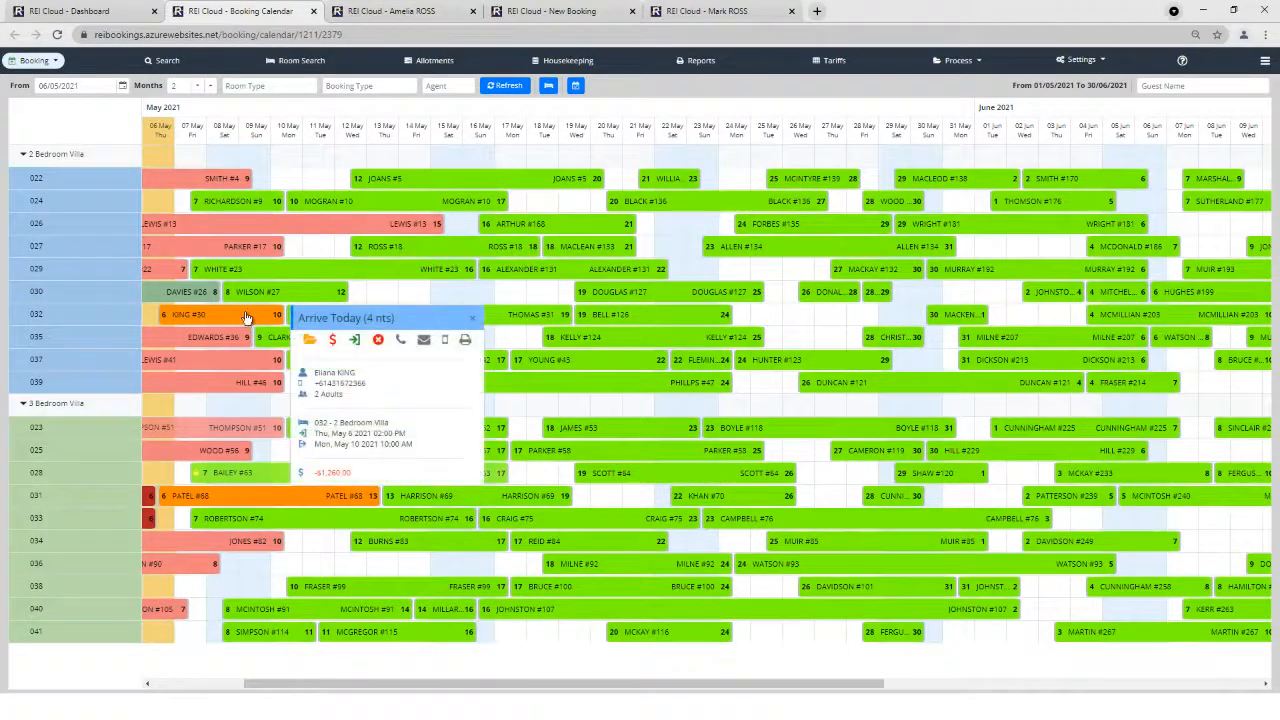
pyautogui.click(356, 342)
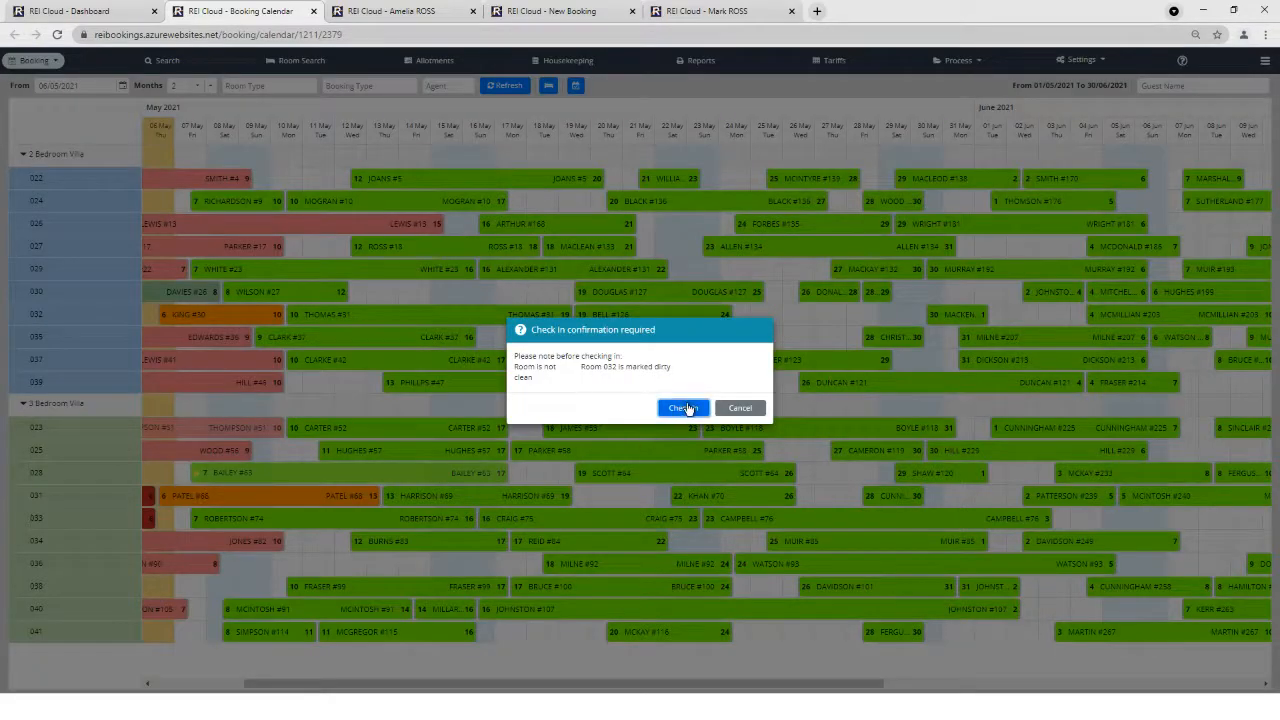
pyautogui.click(686, 409)
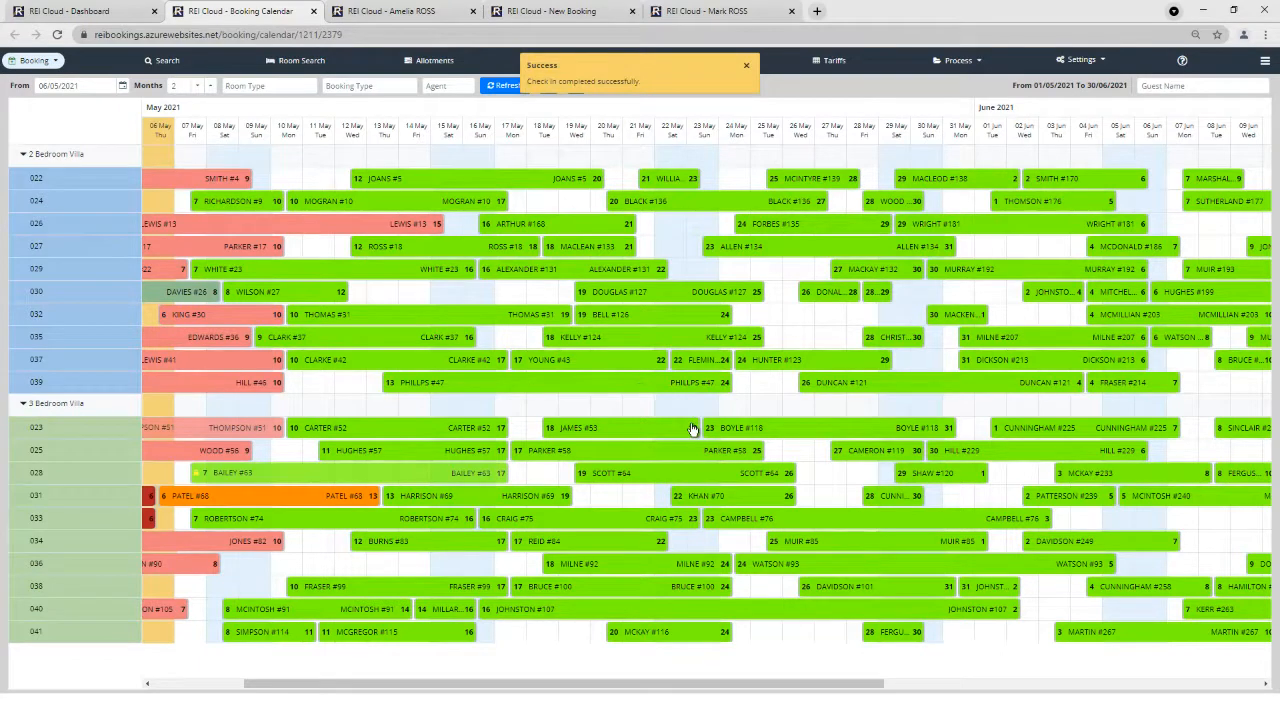
# View the checked-in booking's account, close it, and switch to the 12–18 May Villa 027 booking.
pyautogui.click(224, 319)
pyautogui.click(334, 339)
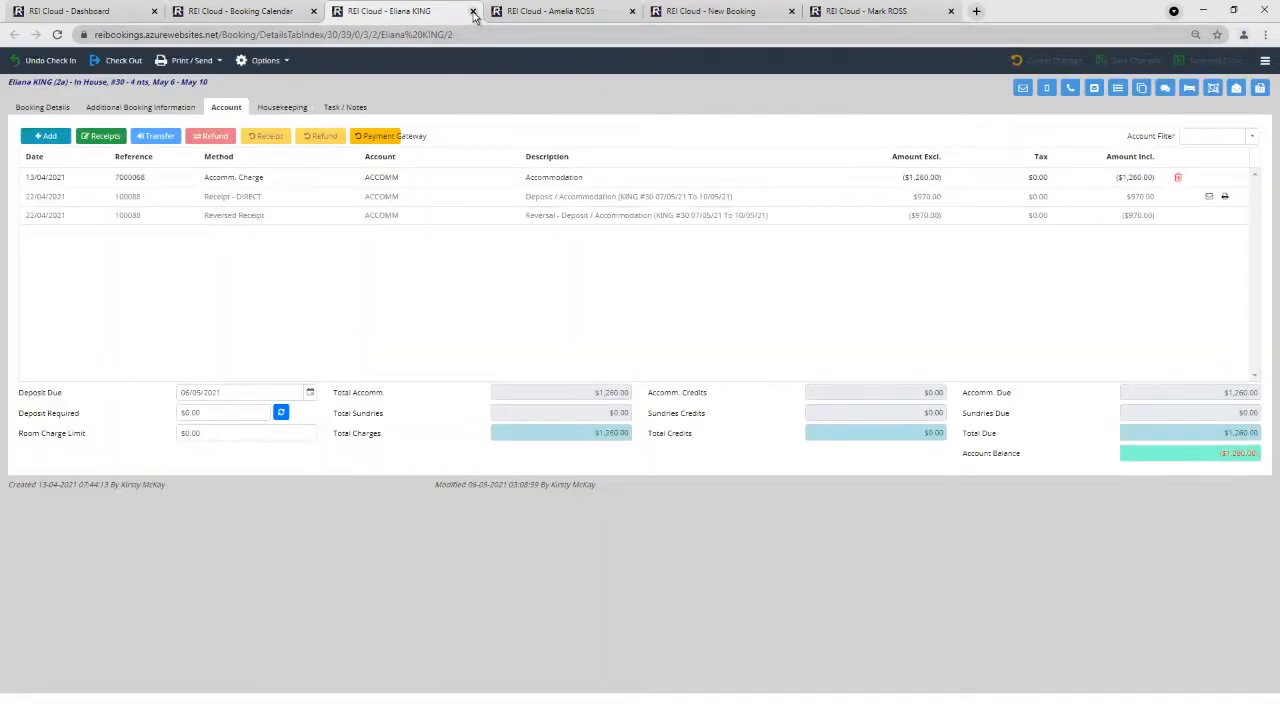
pyautogui.click(473, 12)
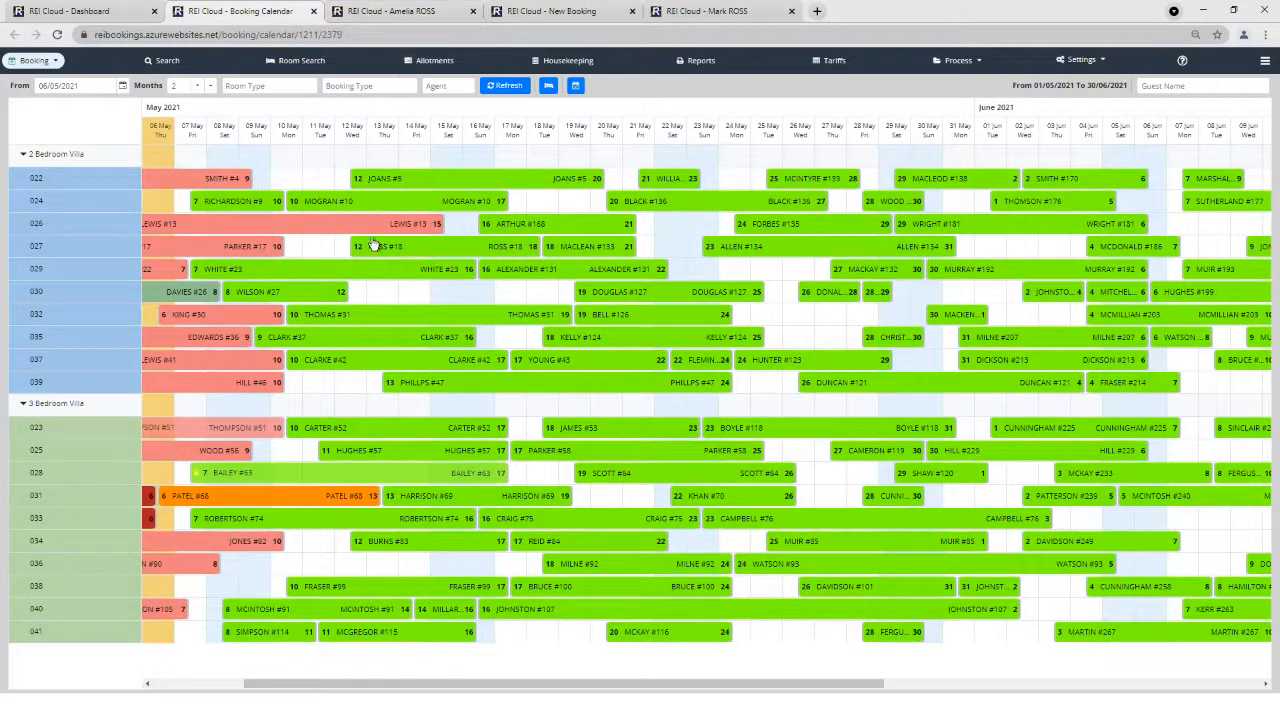
pyautogui.click(436, 14)
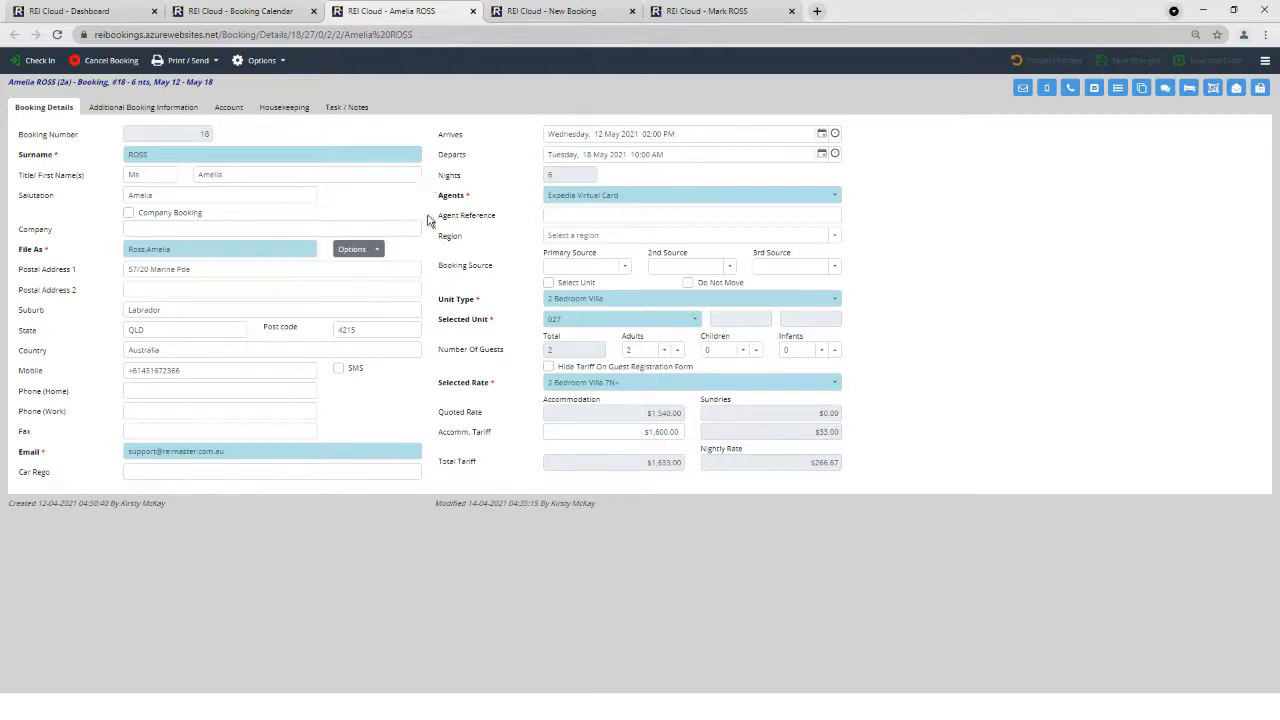
# Preview the booking's Guest Statement in Statement (Full) format as a tax invoice.
pyautogui.click(216, 64)
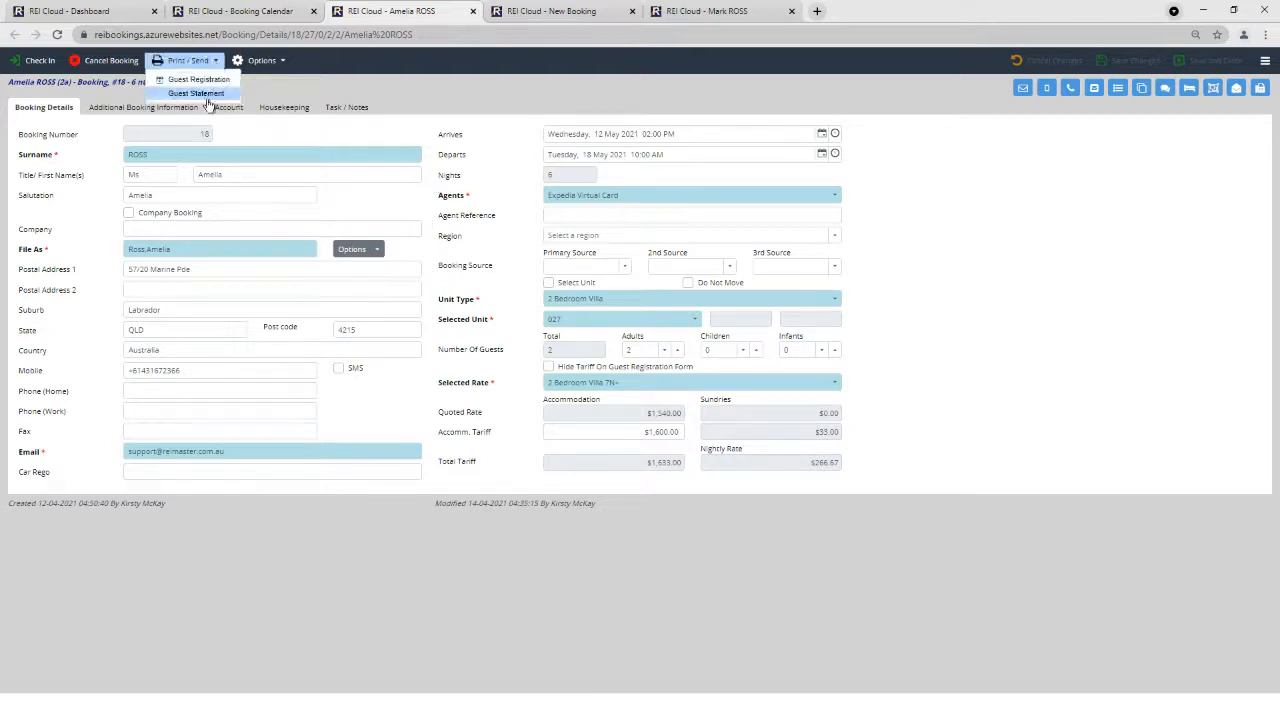
pyautogui.click(201, 93)
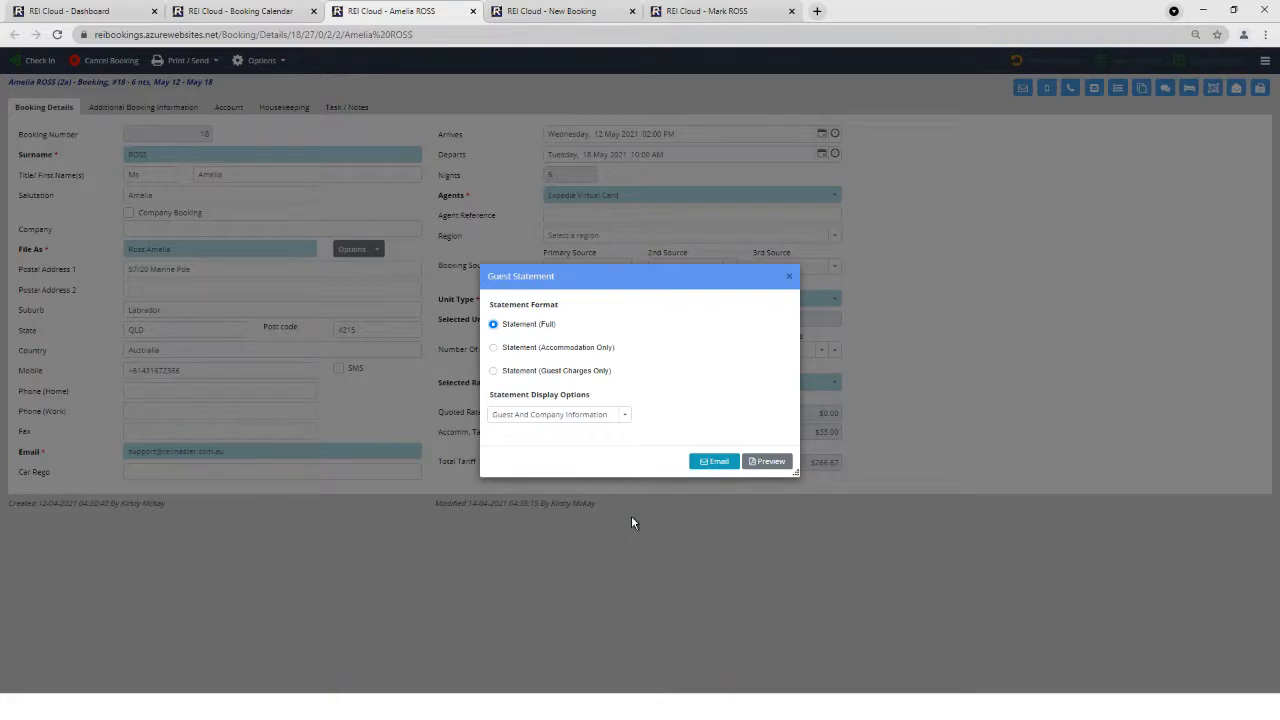
pyautogui.click(770, 463)
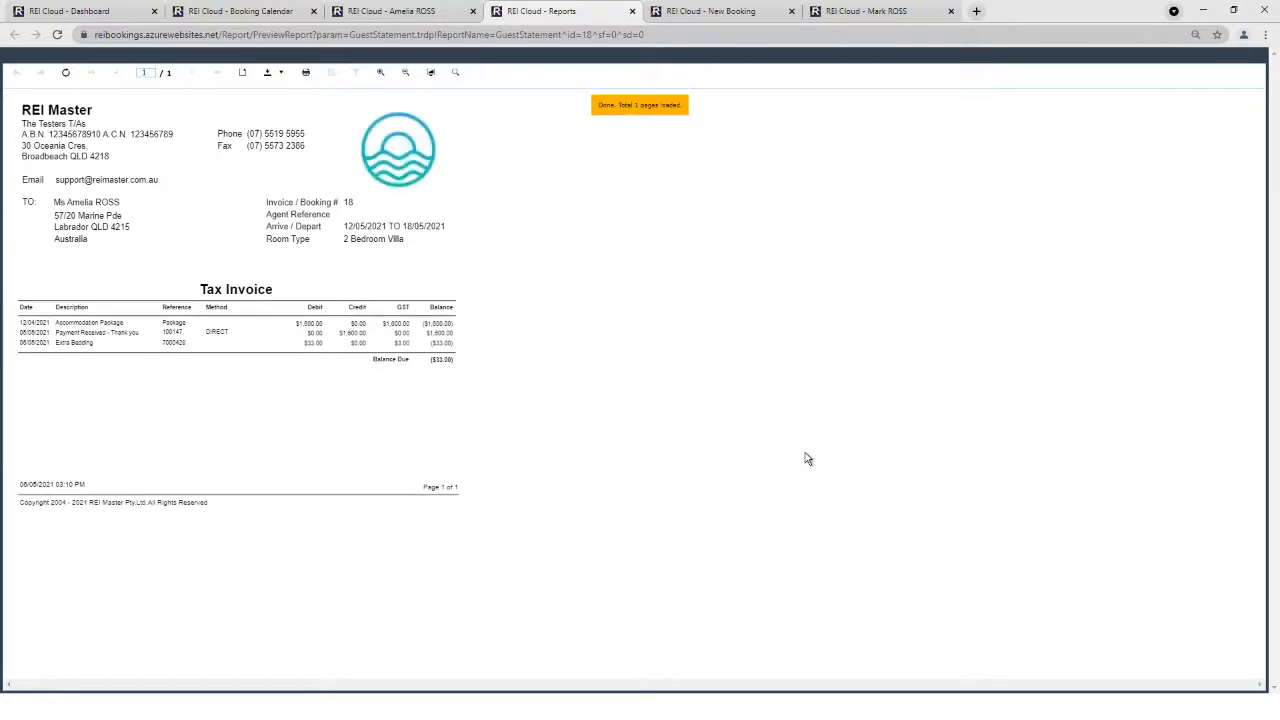
# Zoom into the tax invoice preview, then close the Reports tab.
pyautogui.click(380, 73)
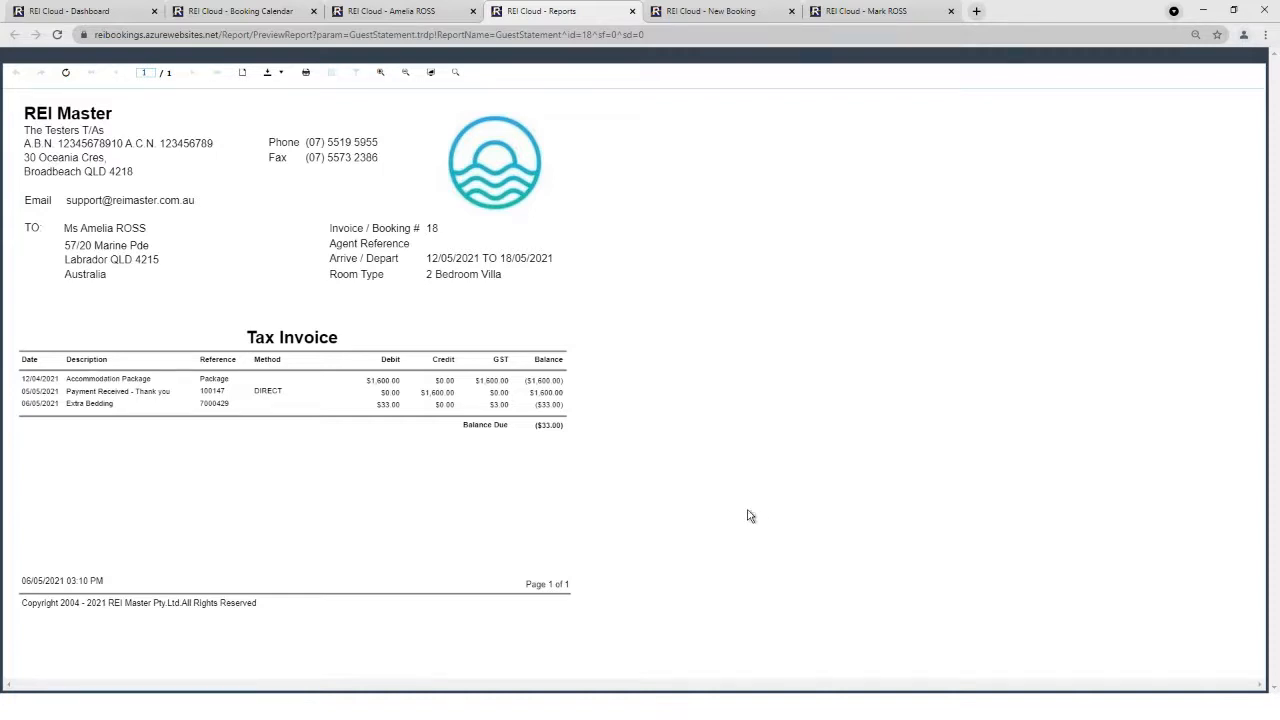
pyautogui.click(632, 11)
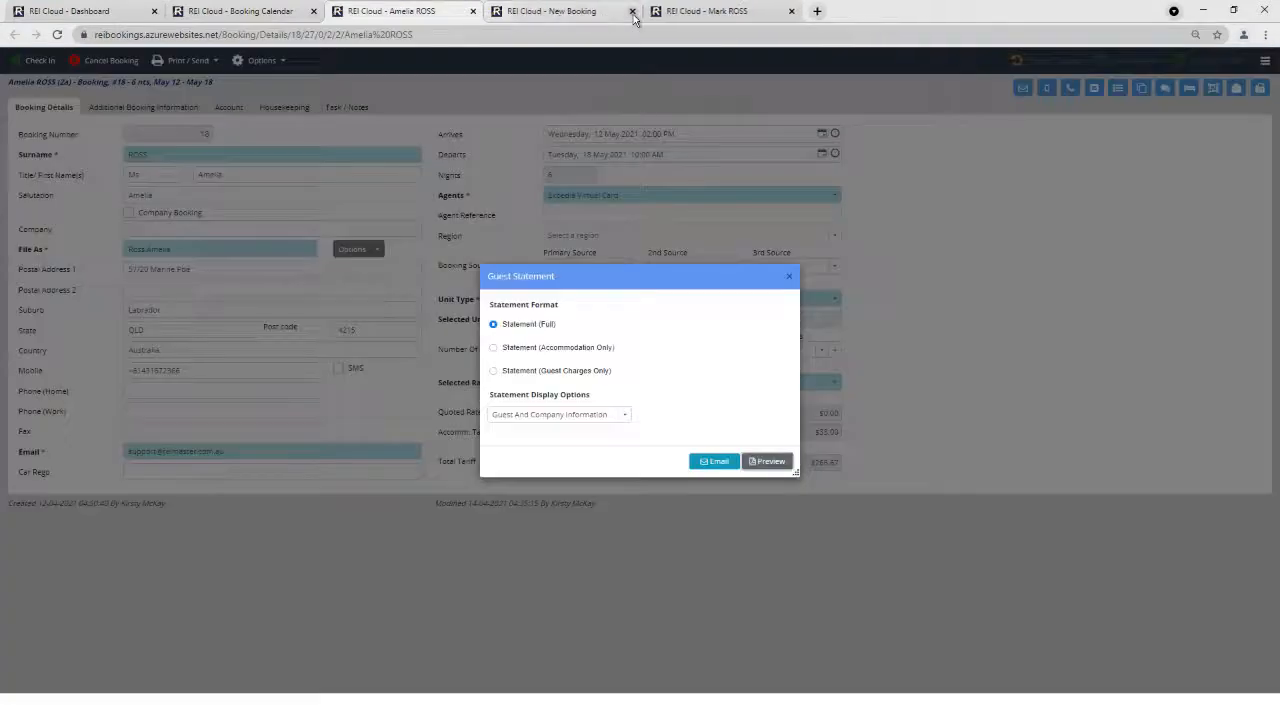
# Close the Guest Statement dialog and show the booking's Account with the $33.00 Extra Bedding charge.
pyautogui.click(786, 279)
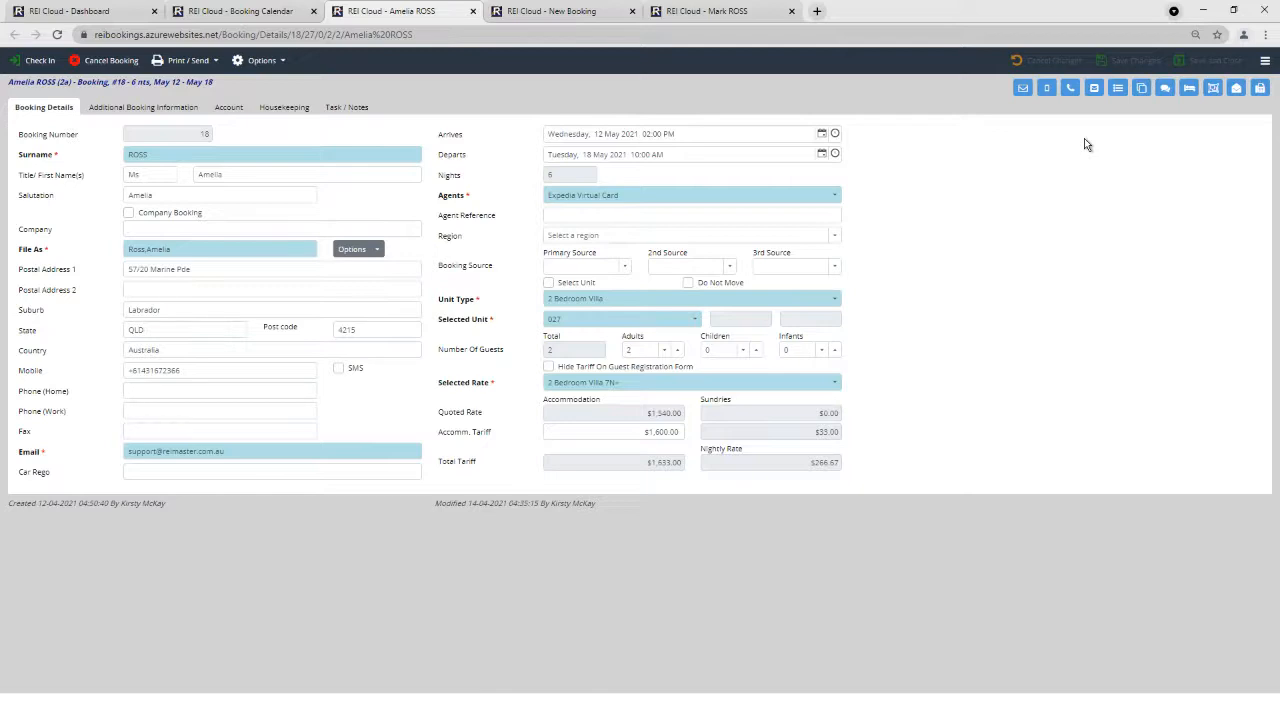
pyautogui.click(229, 108)
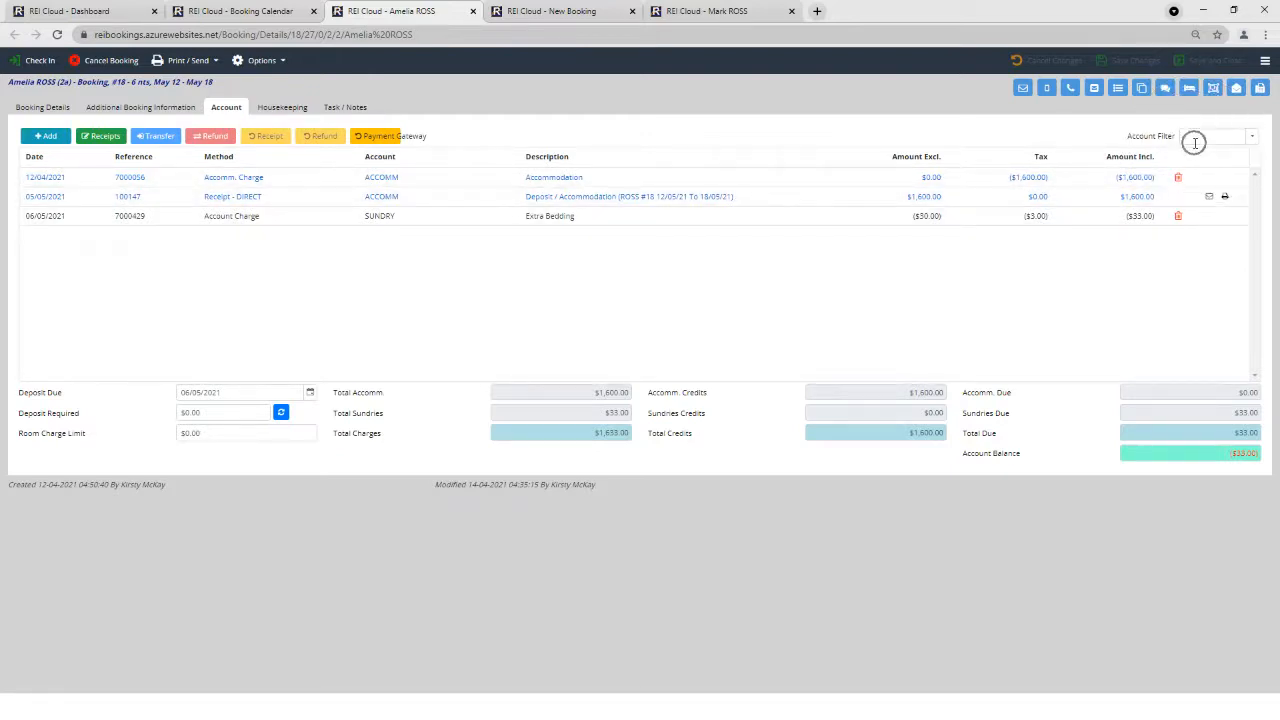
# Check the account filter, then open a $33.00 Deposit / Sundry Expenses booking receipt.
pyautogui.click(1253, 139)
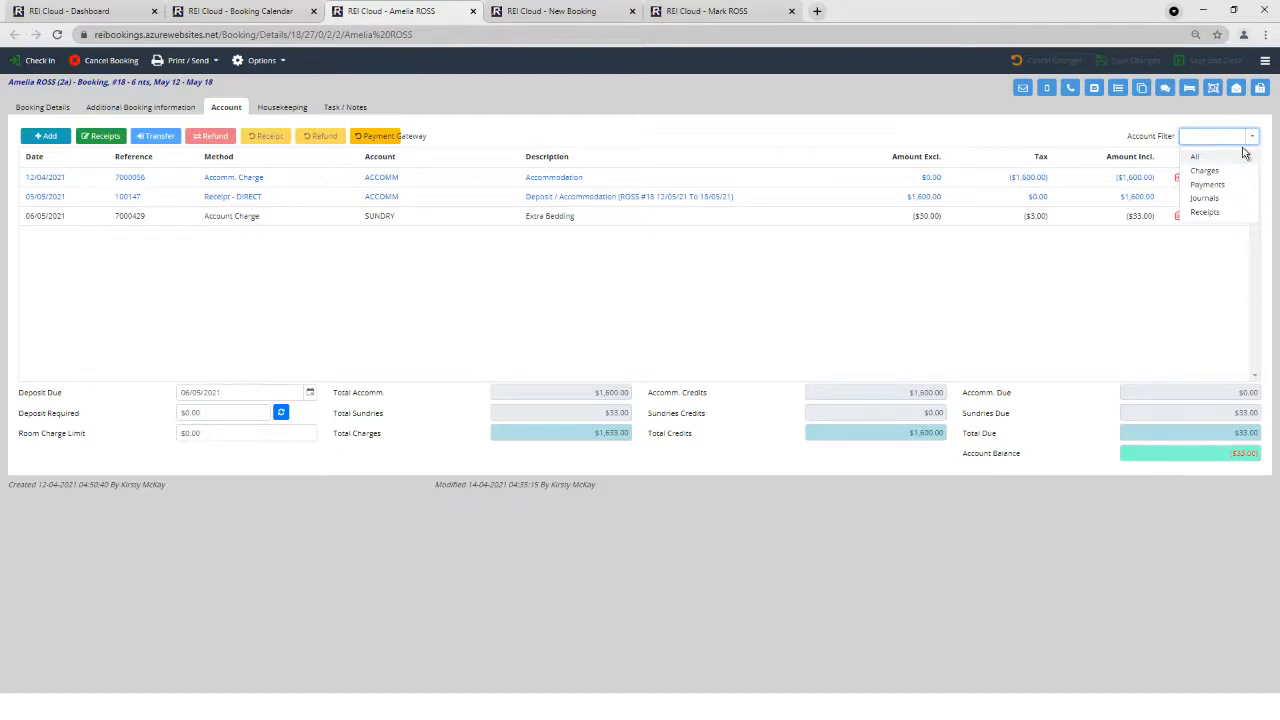
pyautogui.click(83, 137)
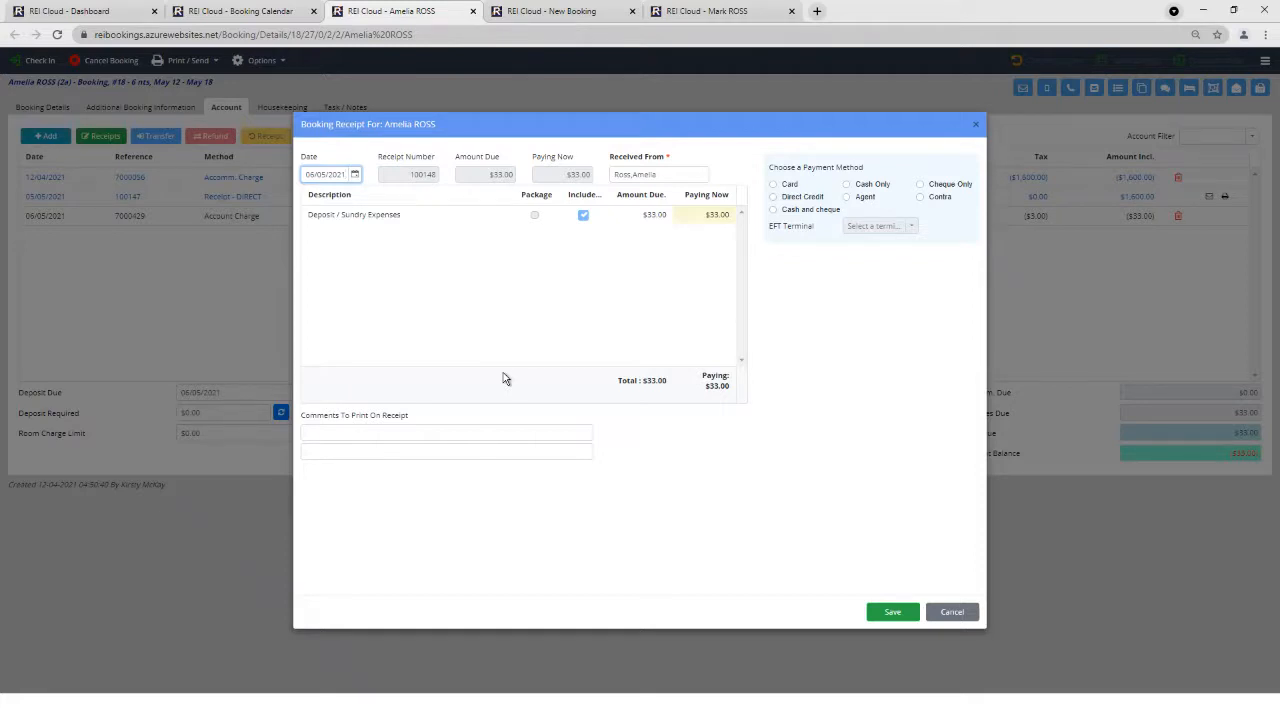
# Pay the $33.00 sundry receipt by Direct Credit and save it.
pyautogui.click(773, 197)
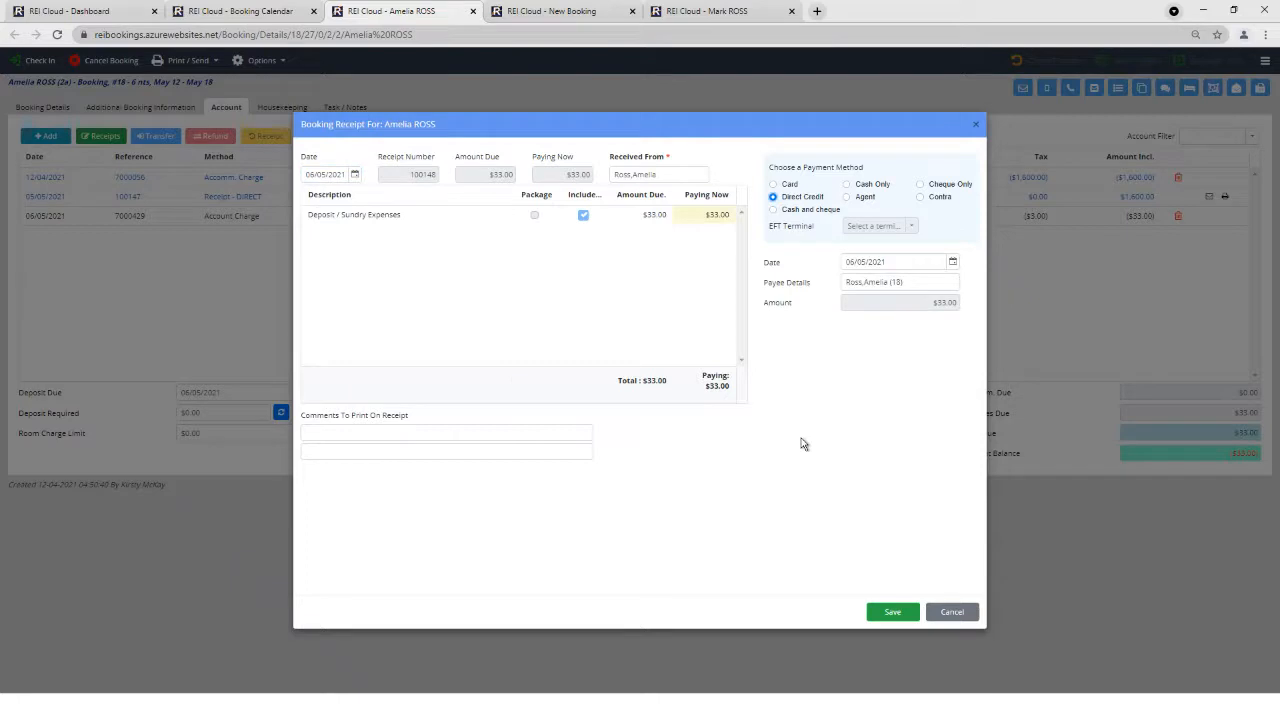
pyautogui.click(893, 612)
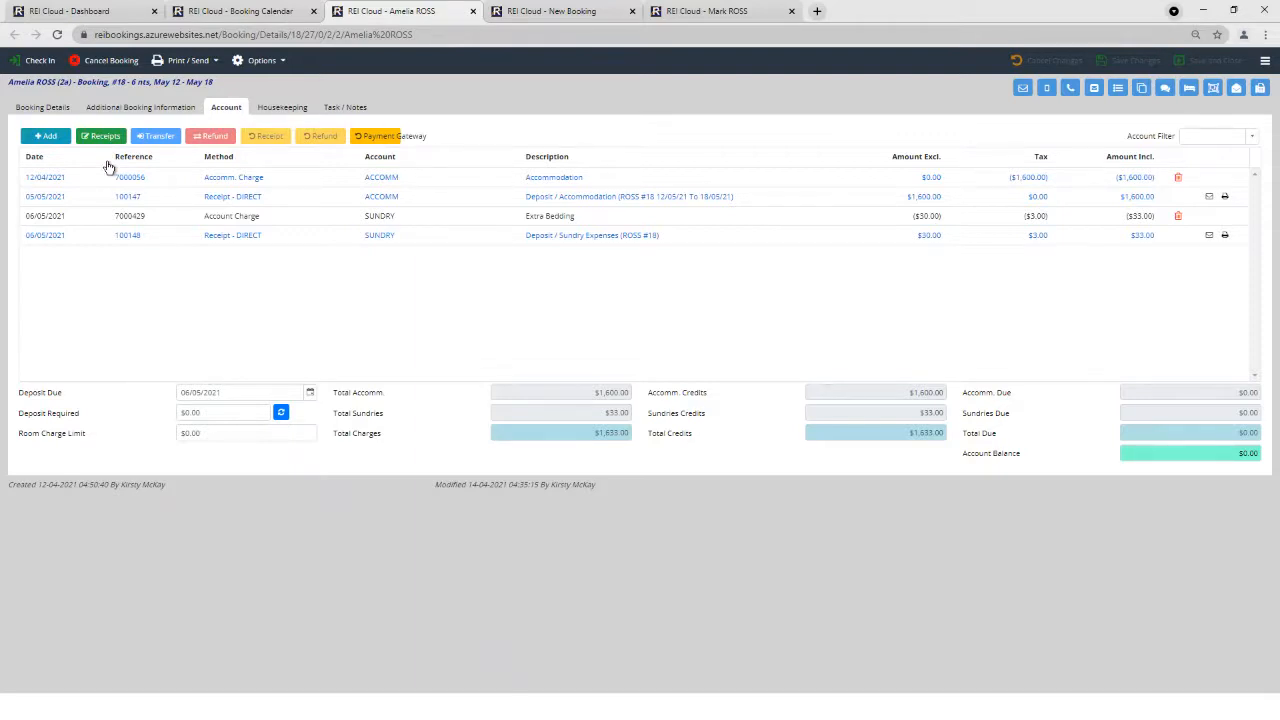
# Select the new $33.00 receipt entry, then return to the Booking Calendar.
pyautogui.click(506, 237)
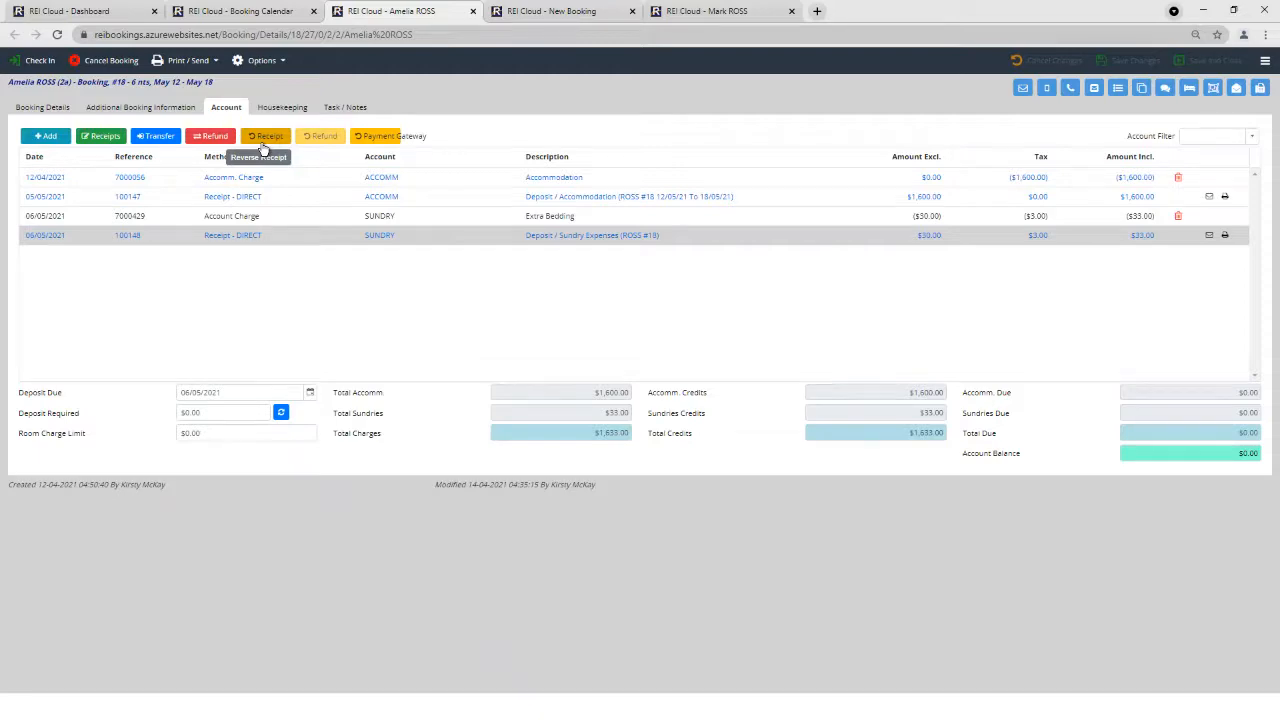
pyautogui.click(259, 12)
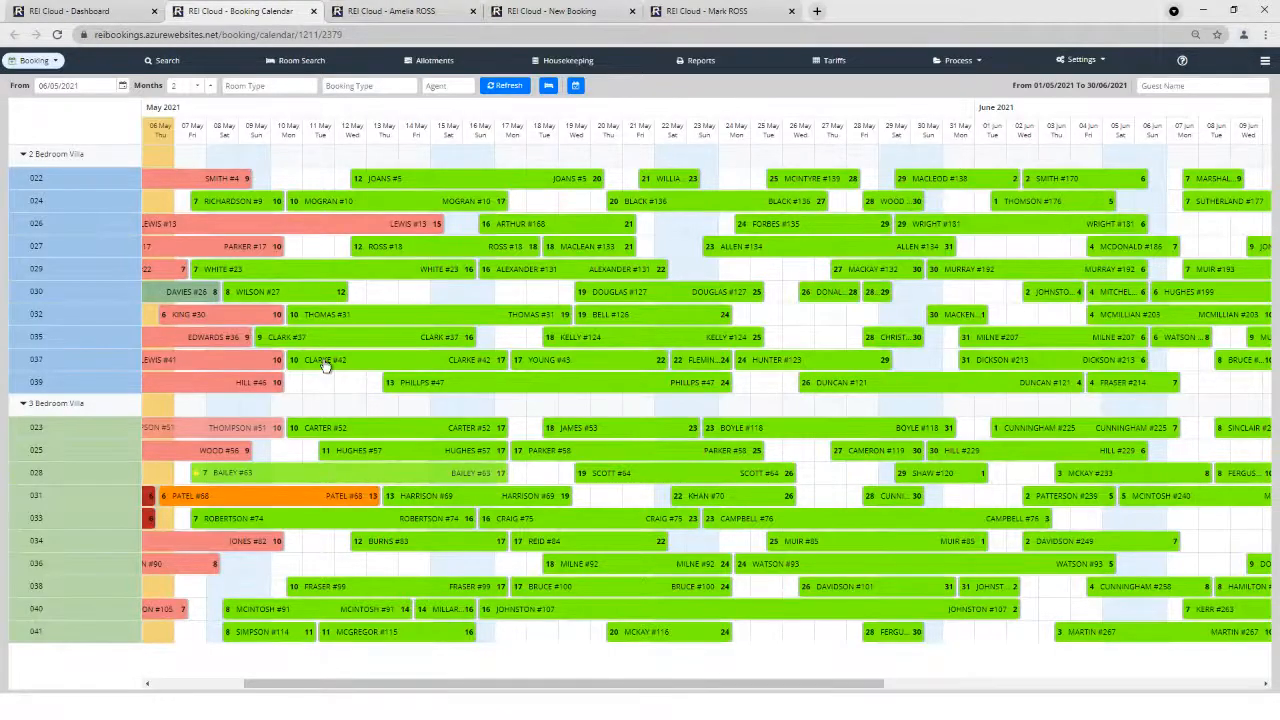
# Close the guest's booking and bring up the empty Booking Search page.
pyautogui.click(474, 12)
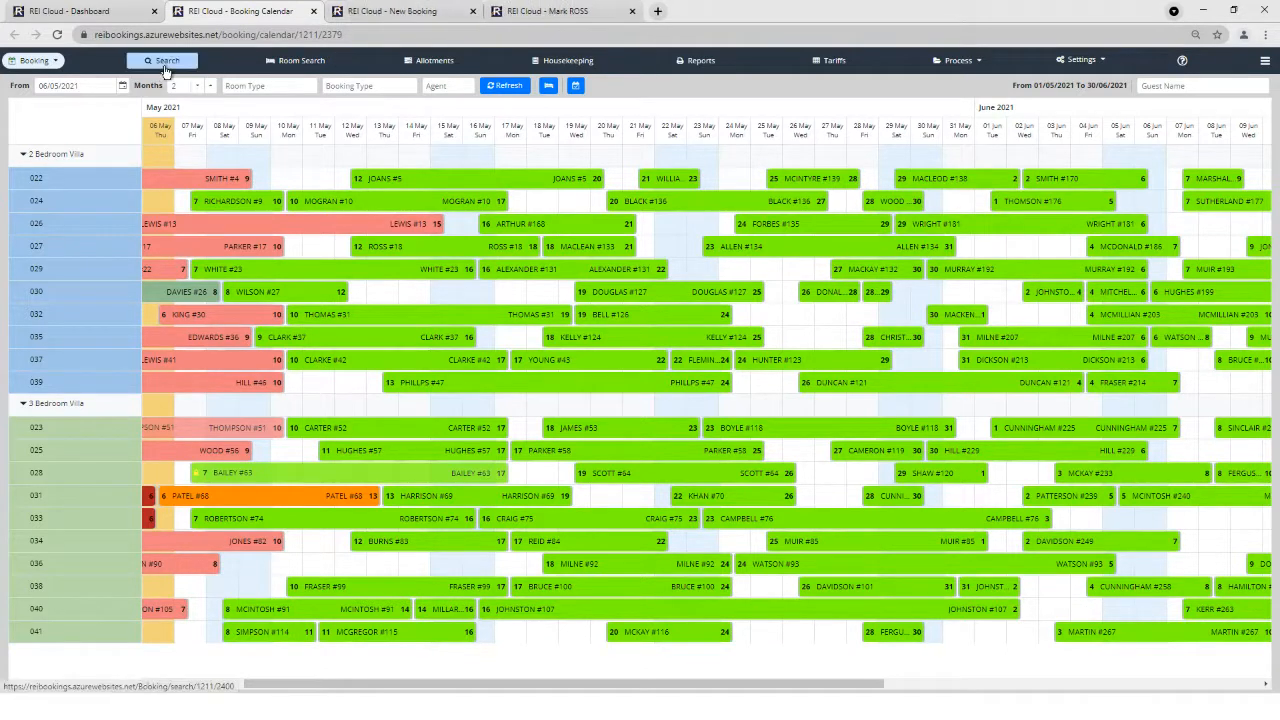
pyautogui.click(166, 62)
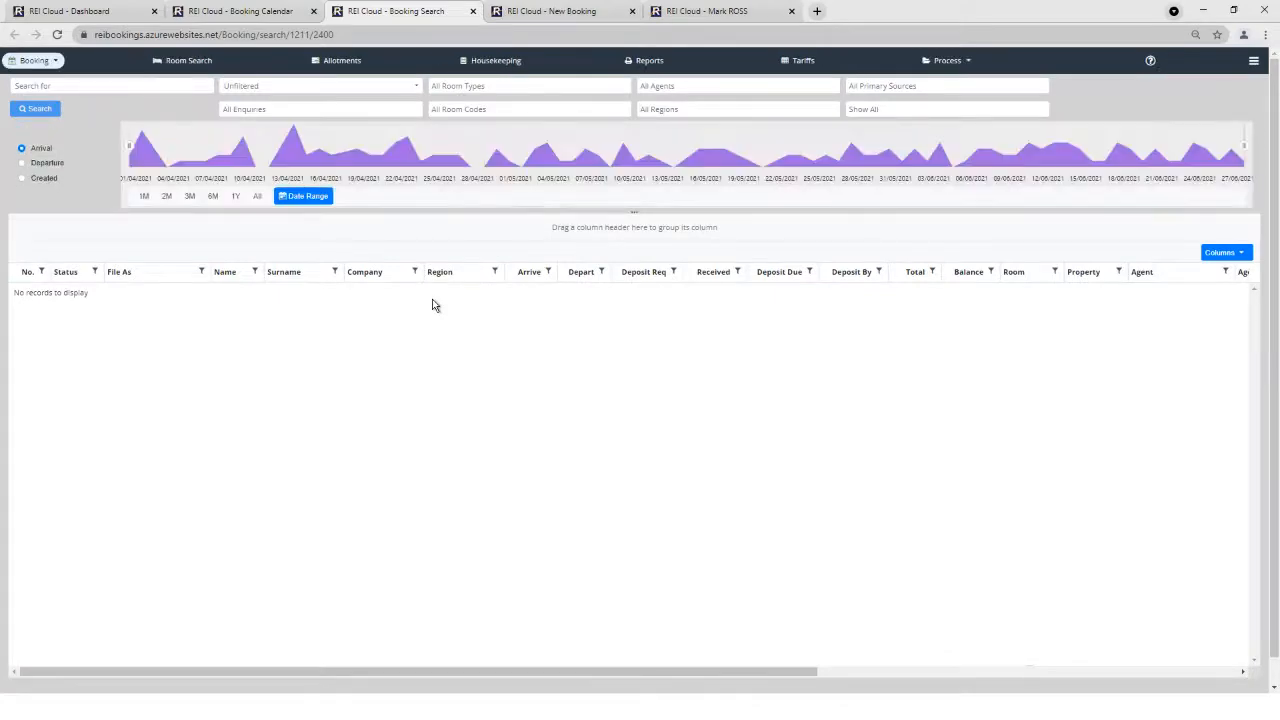
pyautogui.click(278, 14)
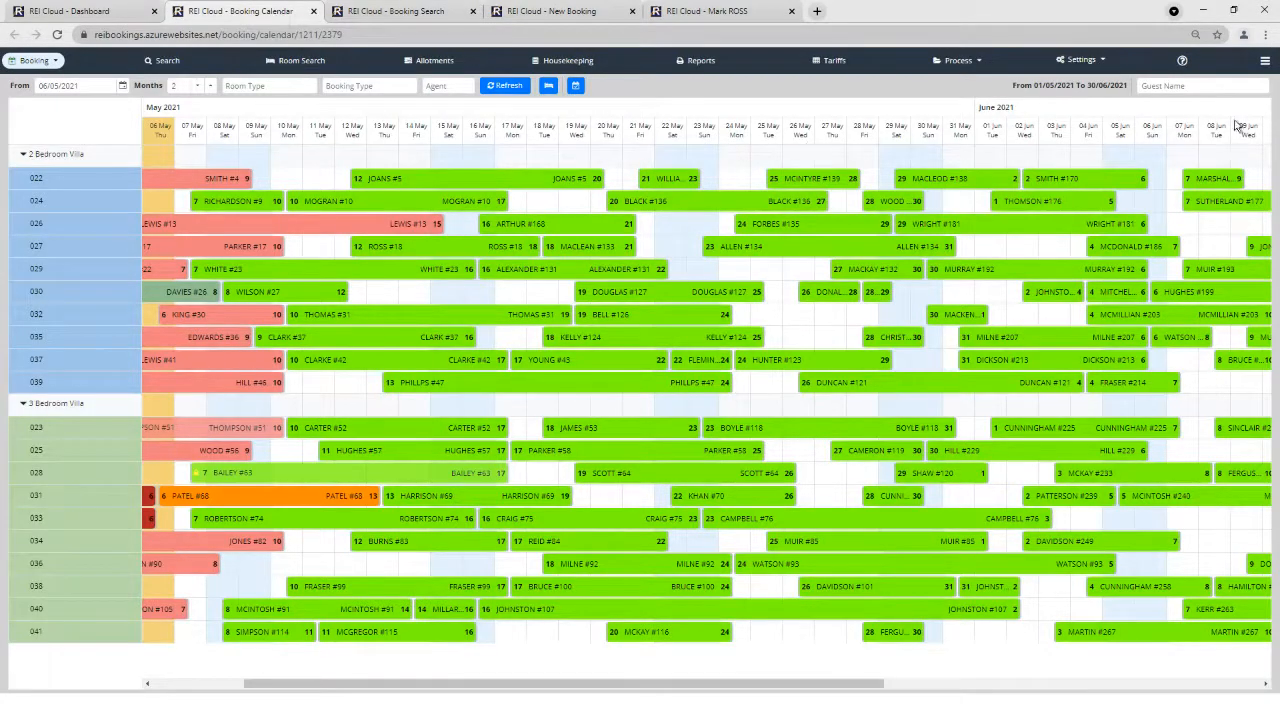
pyautogui.click(1185, 109)
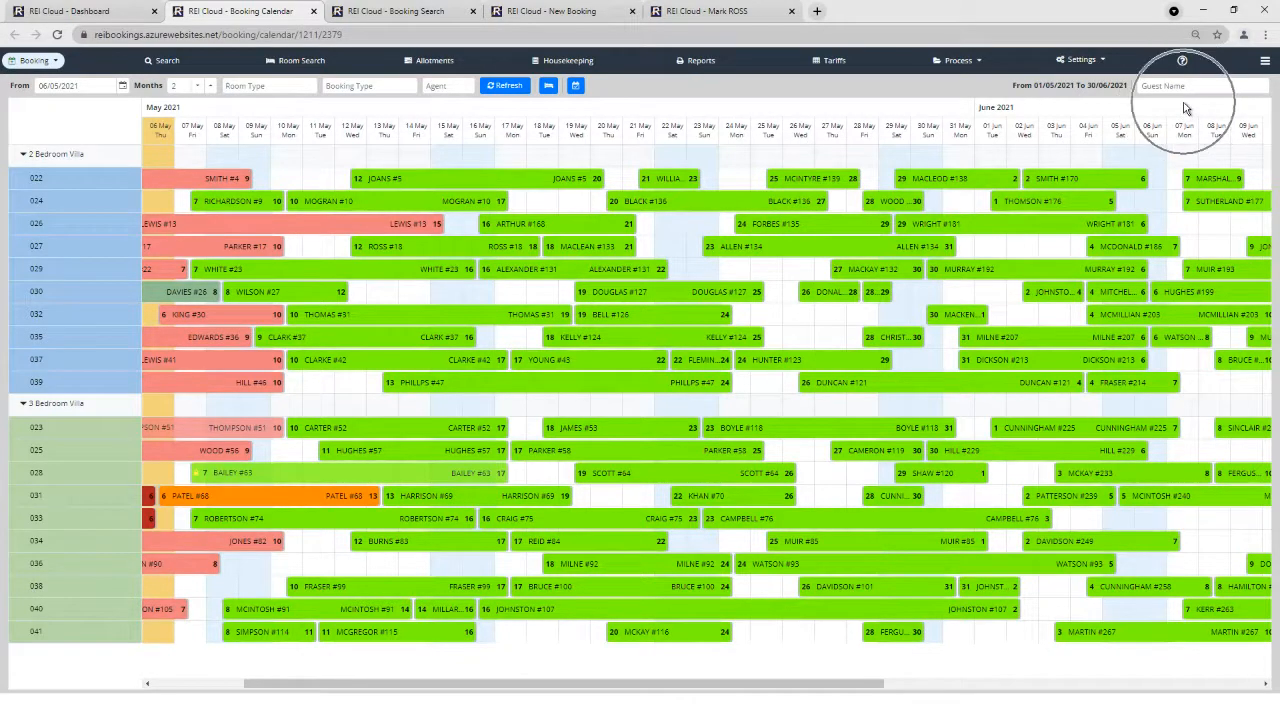
pyautogui.click(418, 12)
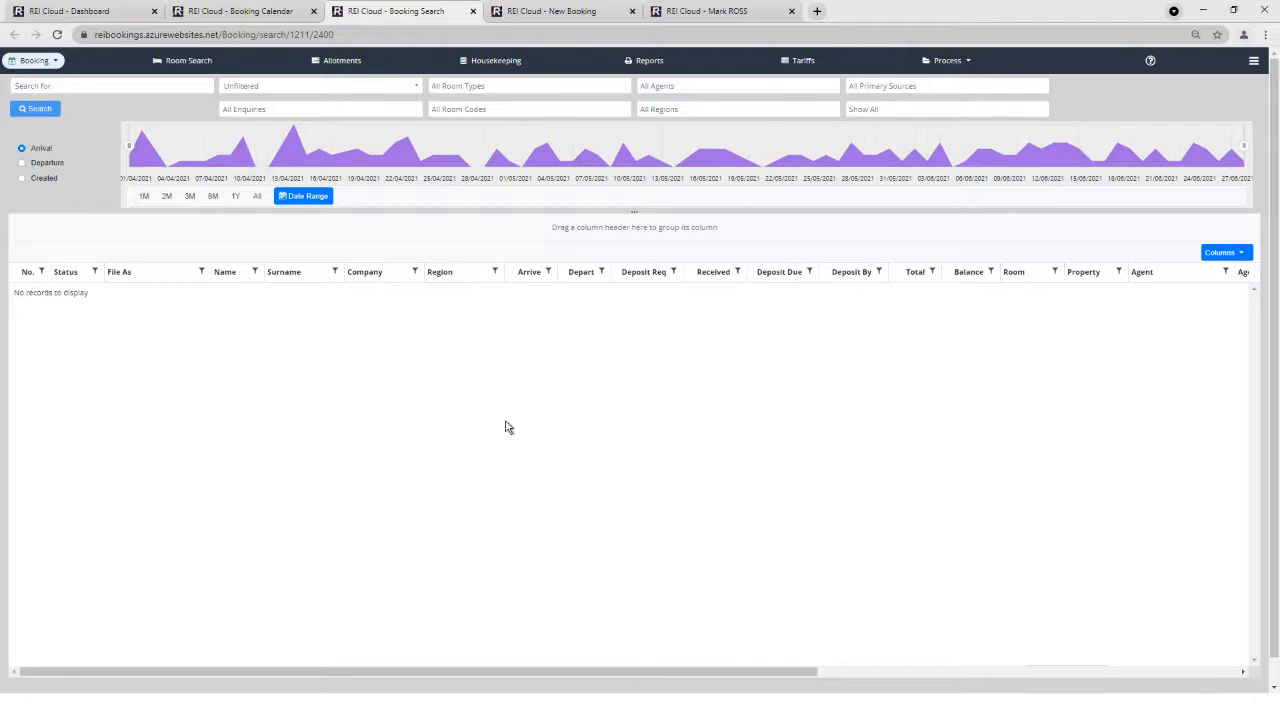
# Search bookings for the guest's first name, listing 11 results, and show the status filters.
pyautogui.click(136, 86)
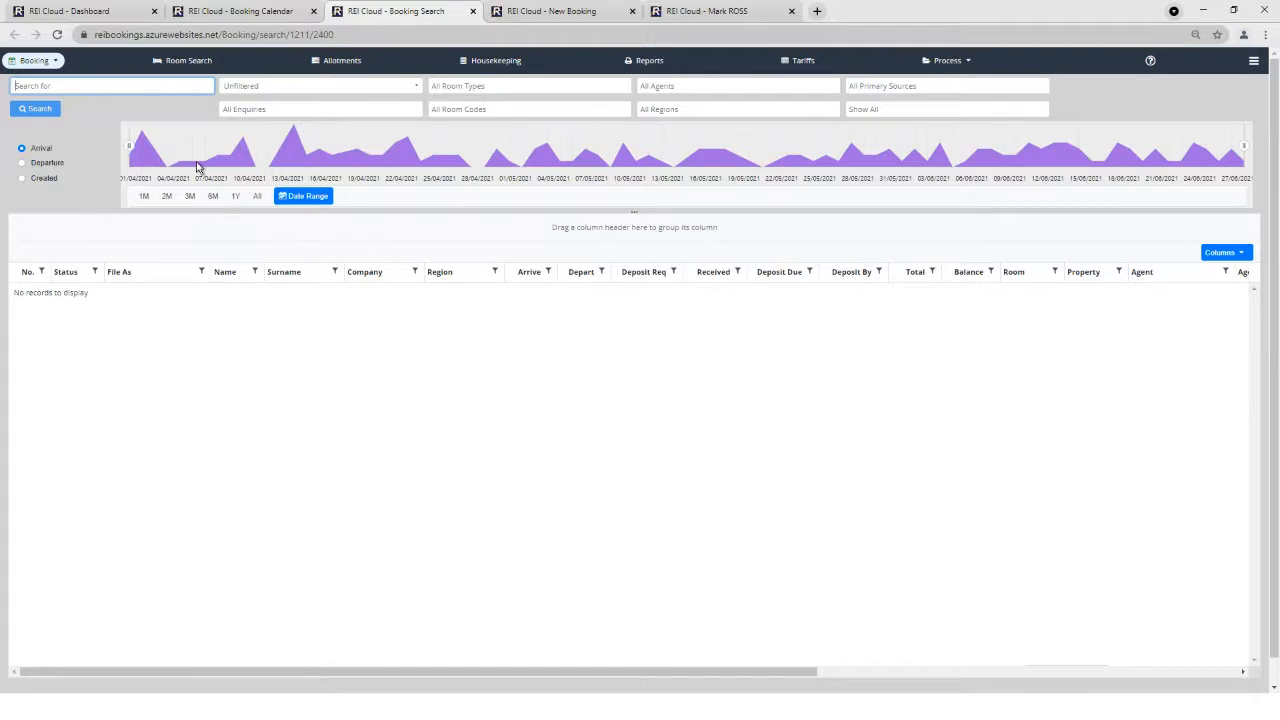
pyautogui.write('John')
pyautogui.click(44, 110)
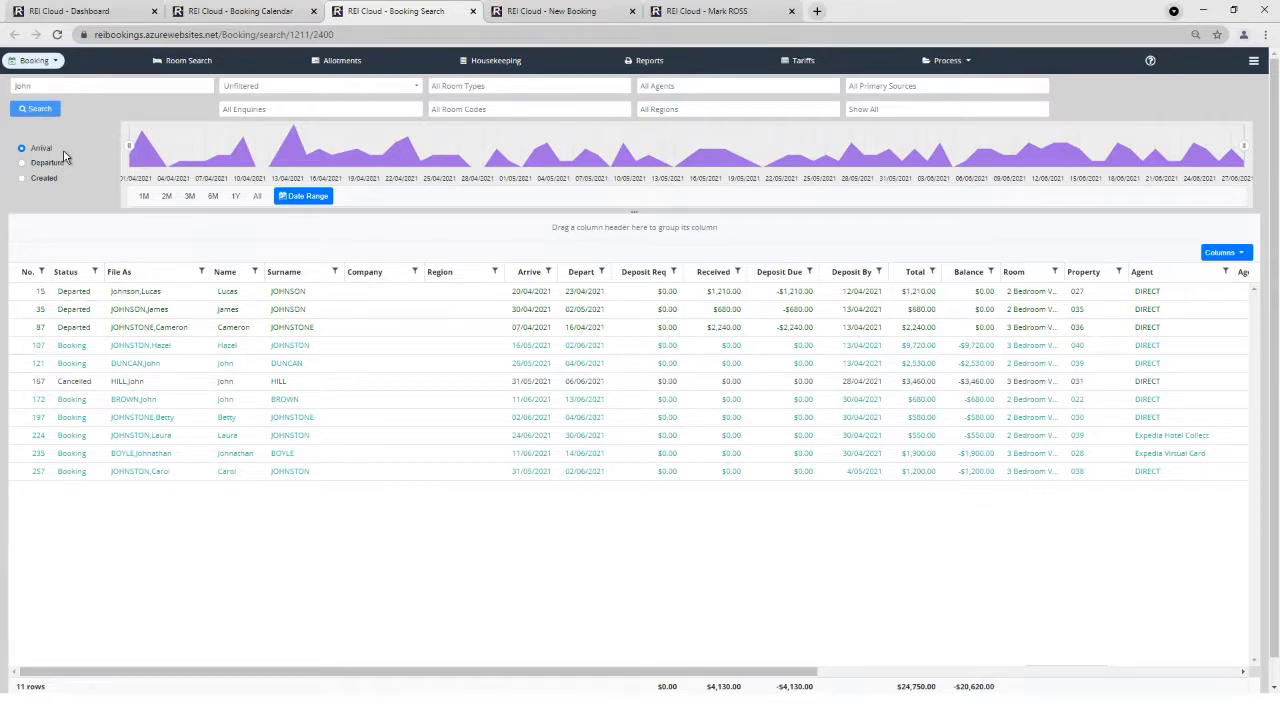
pyautogui.click(337, 111)
pyautogui.click(416, 88)
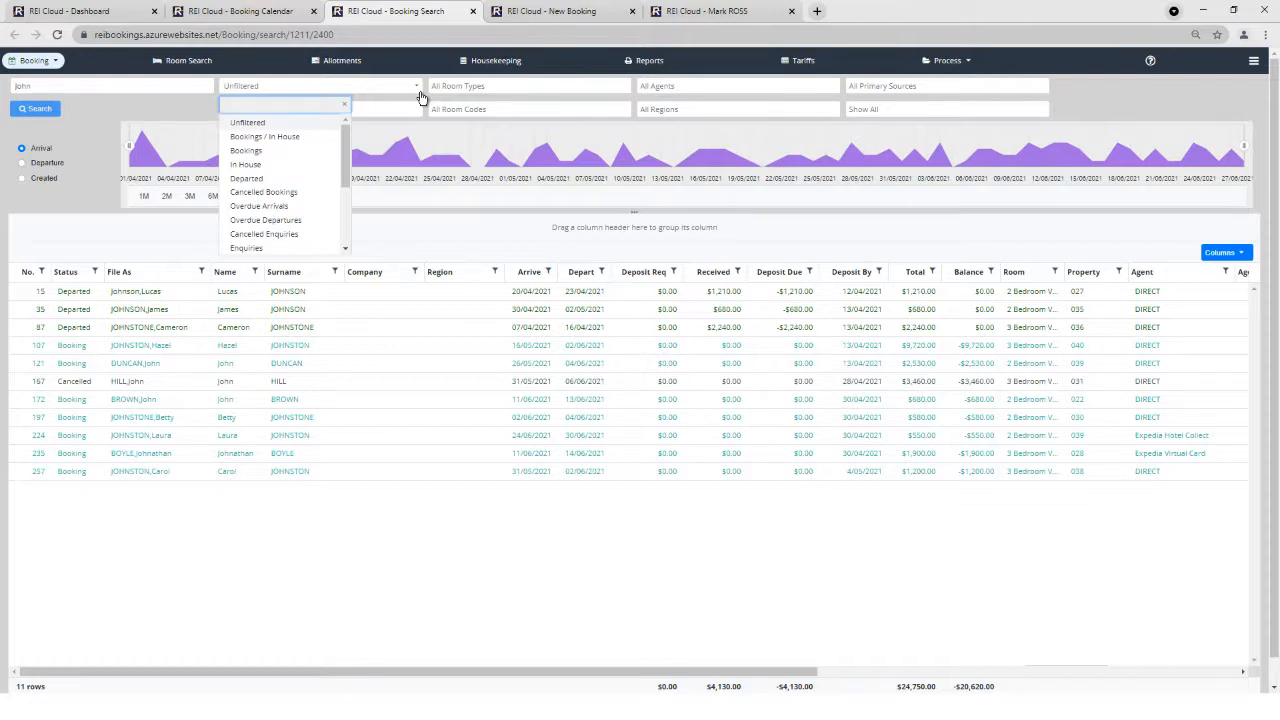
# Limit arrivals to 11/04/2021–19/06/2021 on the timeline and rerun the search, leaving 9 bookings.
pyautogui.rightClick(454, 366)
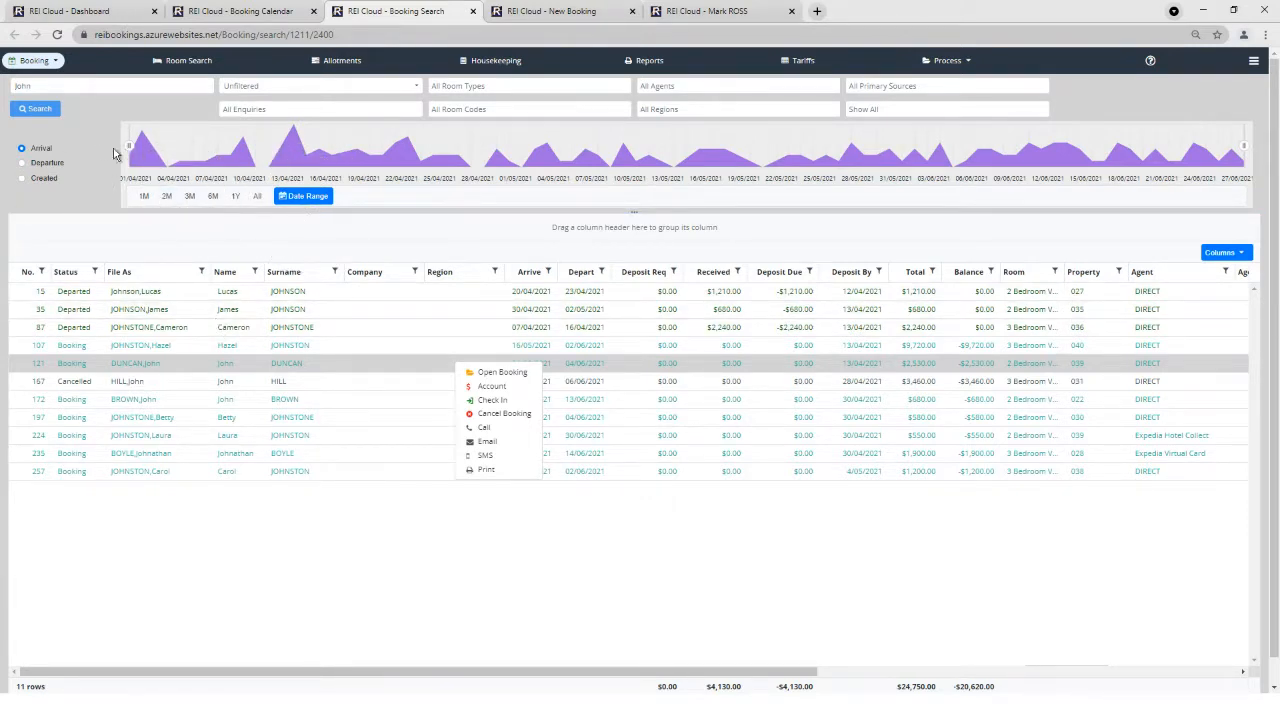
pyautogui.moveTo(130, 150); pyautogui.dragTo(262, 157)
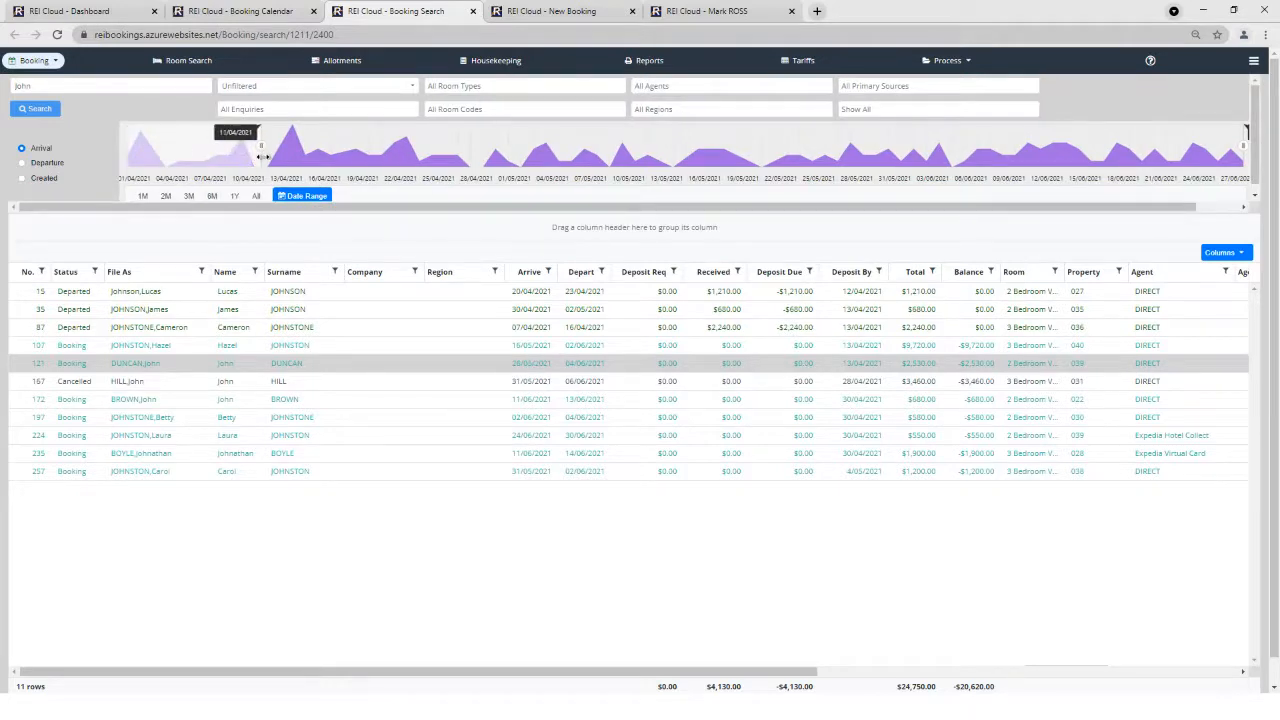
pyautogui.moveTo(1243, 147); pyautogui.dragTo(1141, 148)
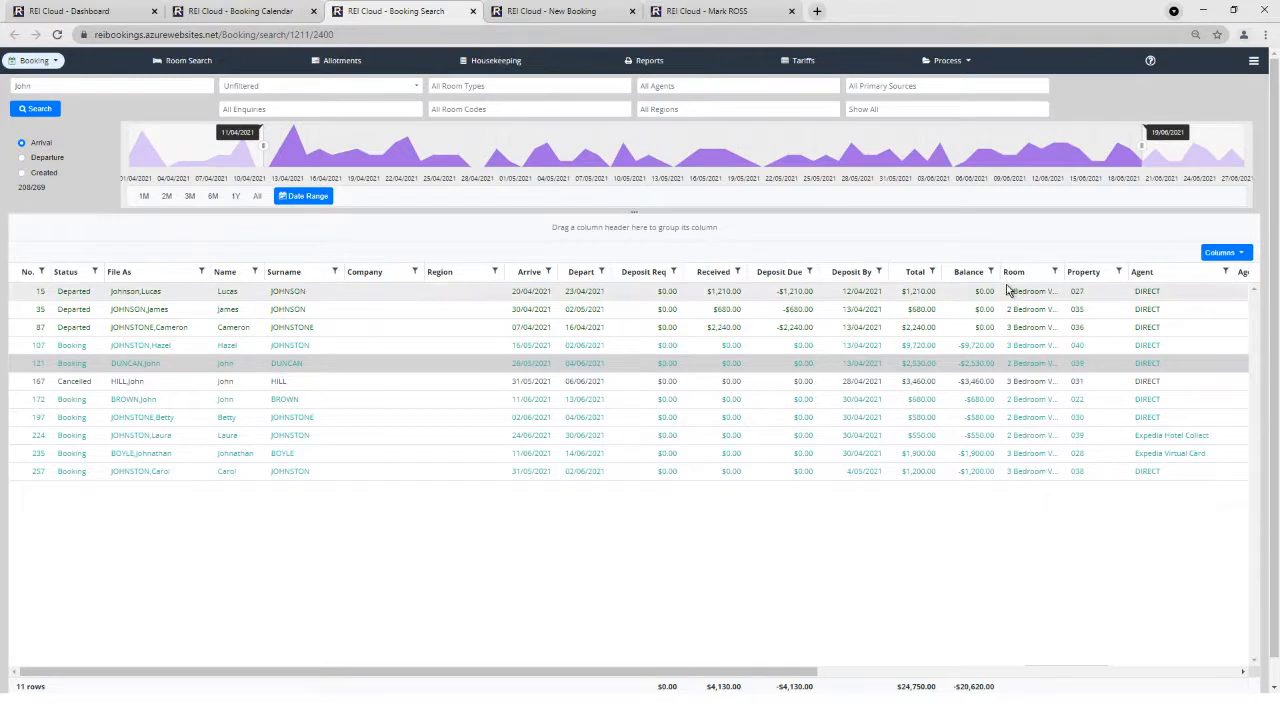
pyautogui.click(35, 108)
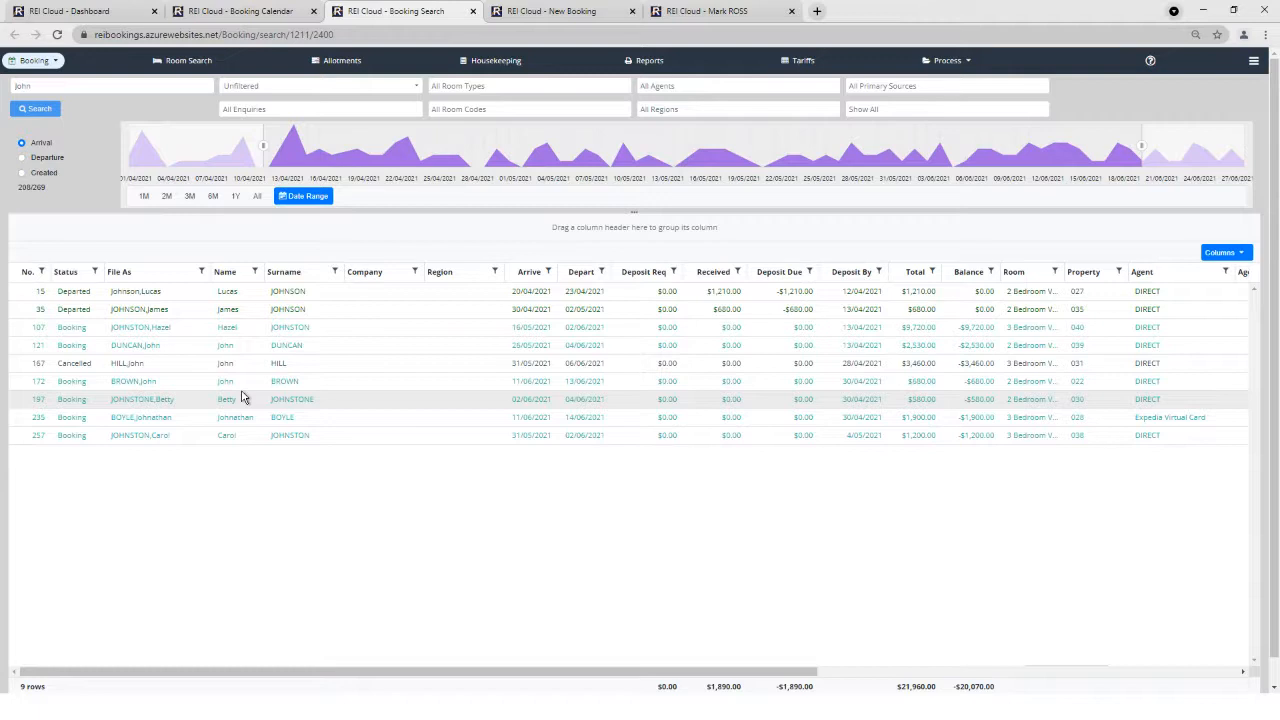
# Sort the 9 bookings by Depart date ascending, 23/04/2021 through 14/06/2021.
pyautogui.click(527, 272)
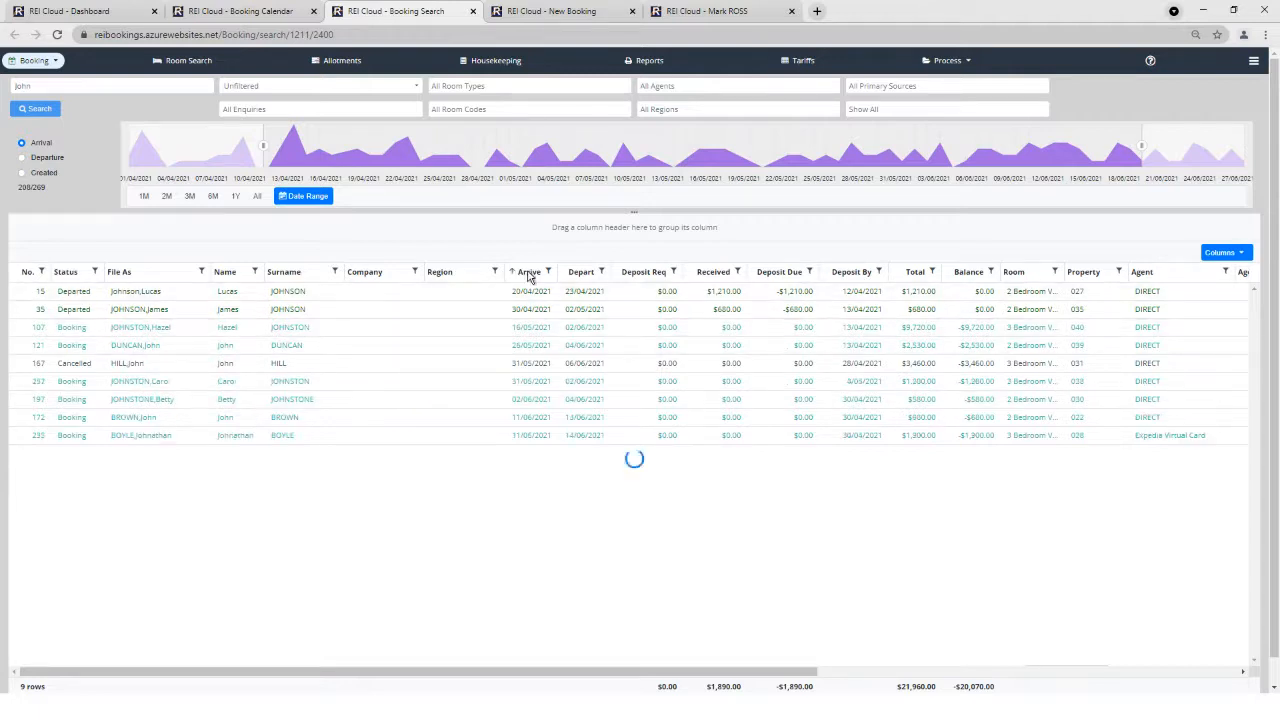
pyautogui.click(577, 272)
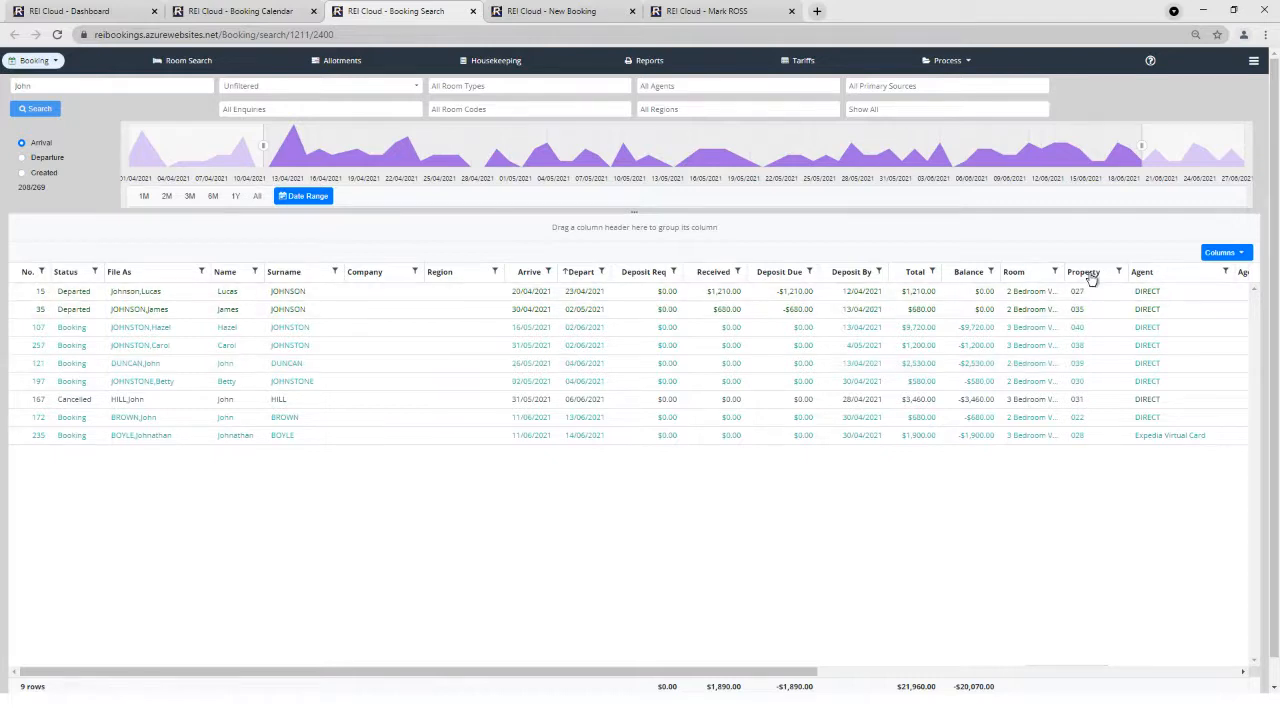
# Group the 9 bookings by Property, then by Arrive date.
pyautogui.moveTo(1086, 277); pyautogui.dragTo(291, 234)
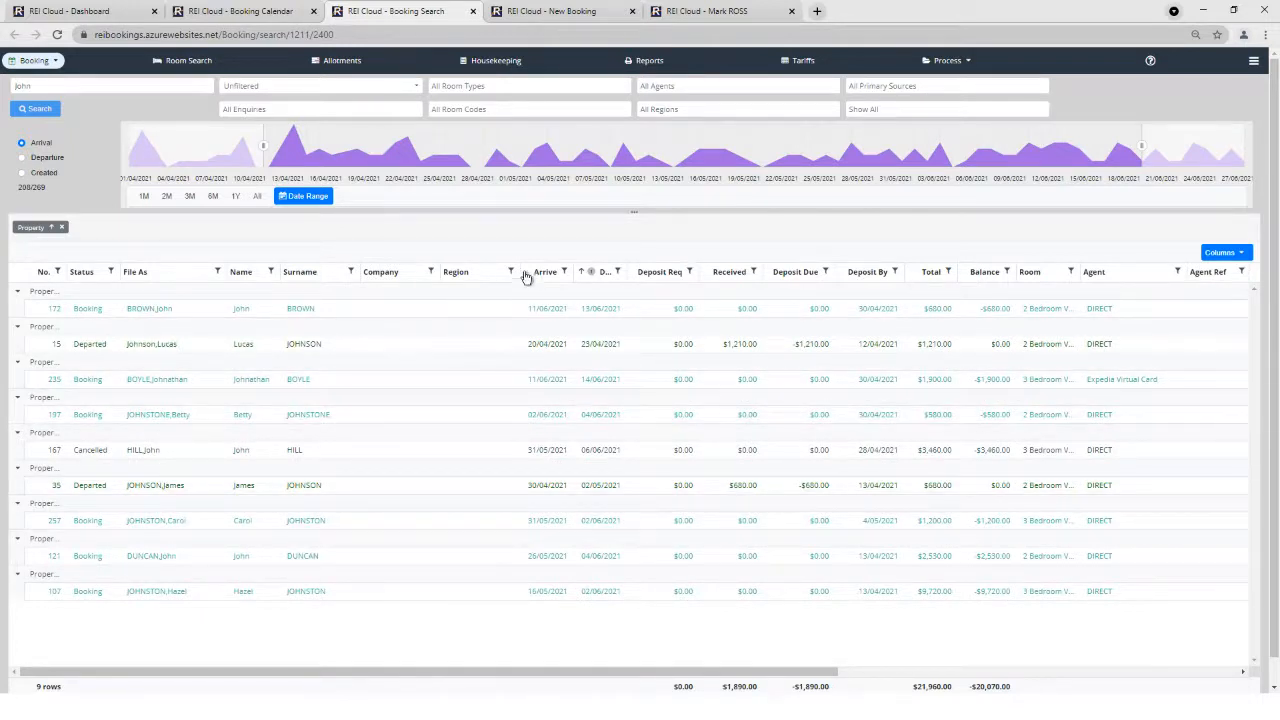
pyautogui.moveTo(540, 277); pyautogui.dragTo(317, 234)
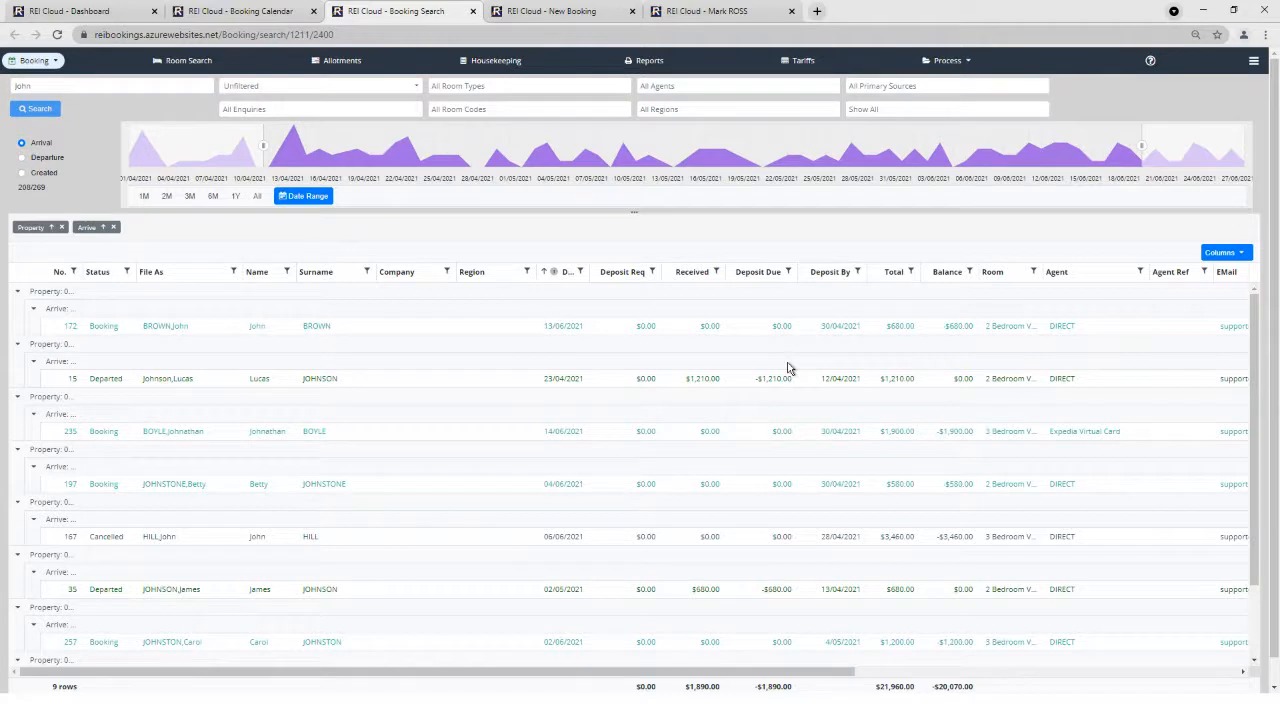
# Hide the No. and Status columns, then view the Housekeeping list of 4 tasks due 06/05/2021.
pyautogui.click(1242, 257)
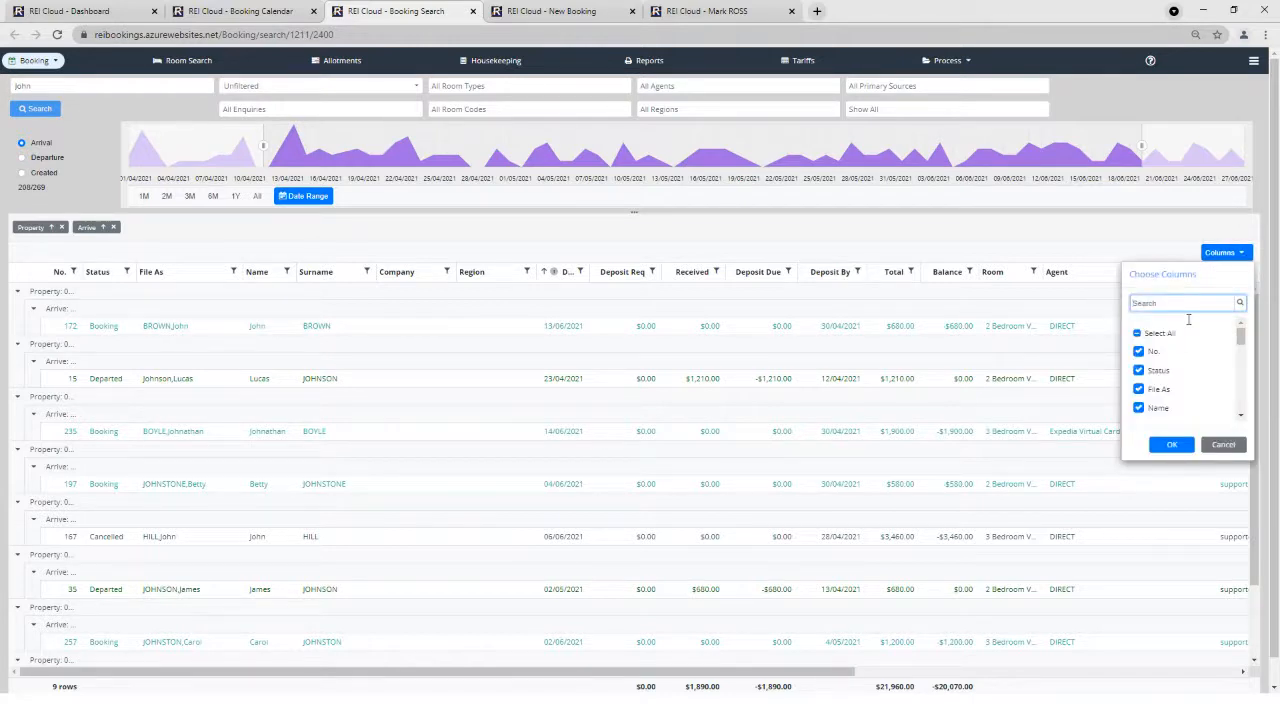
pyautogui.click(1139, 352)
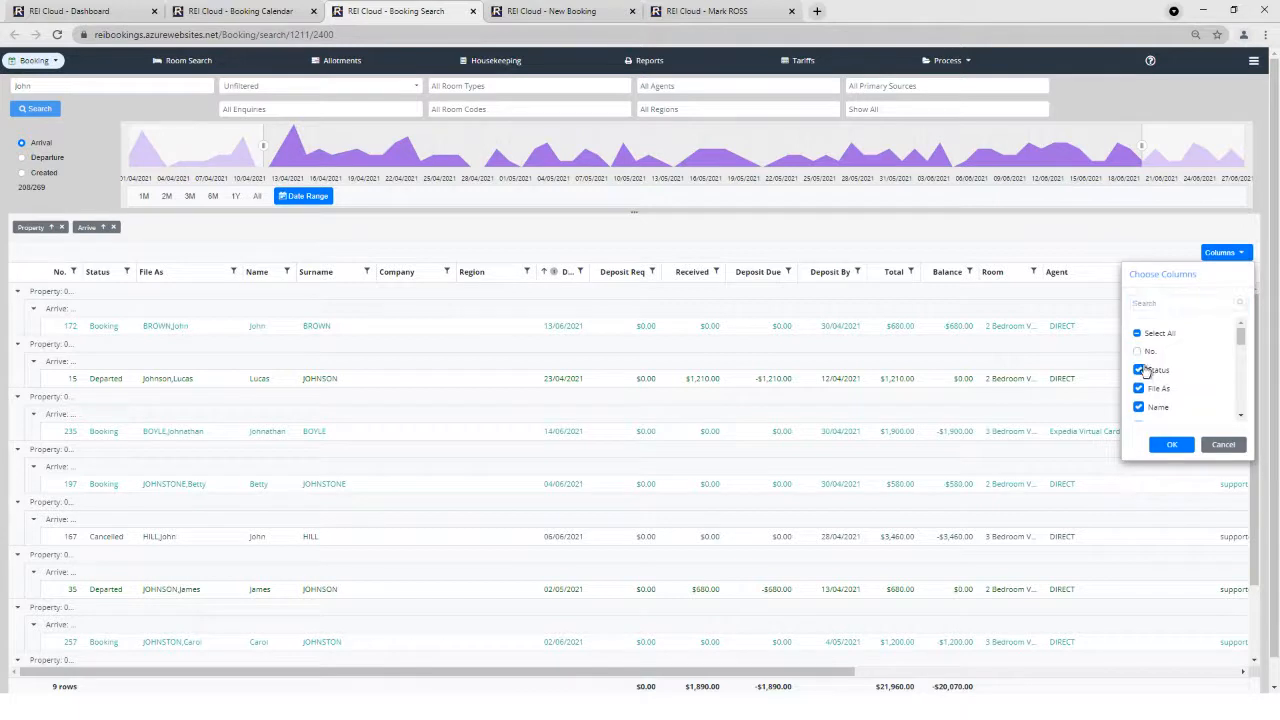
pyautogui.click(1139, 371)
pyautogui.click(1171, 445)
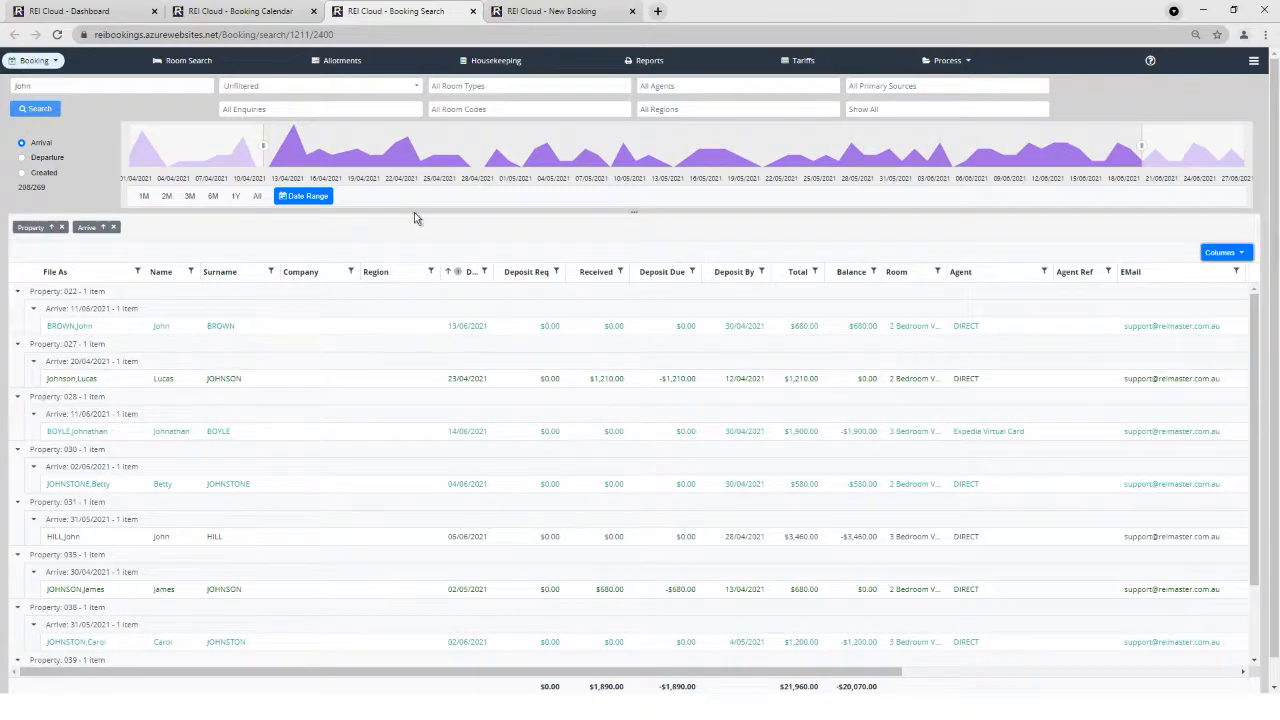
pyautogui.click(487, 62)
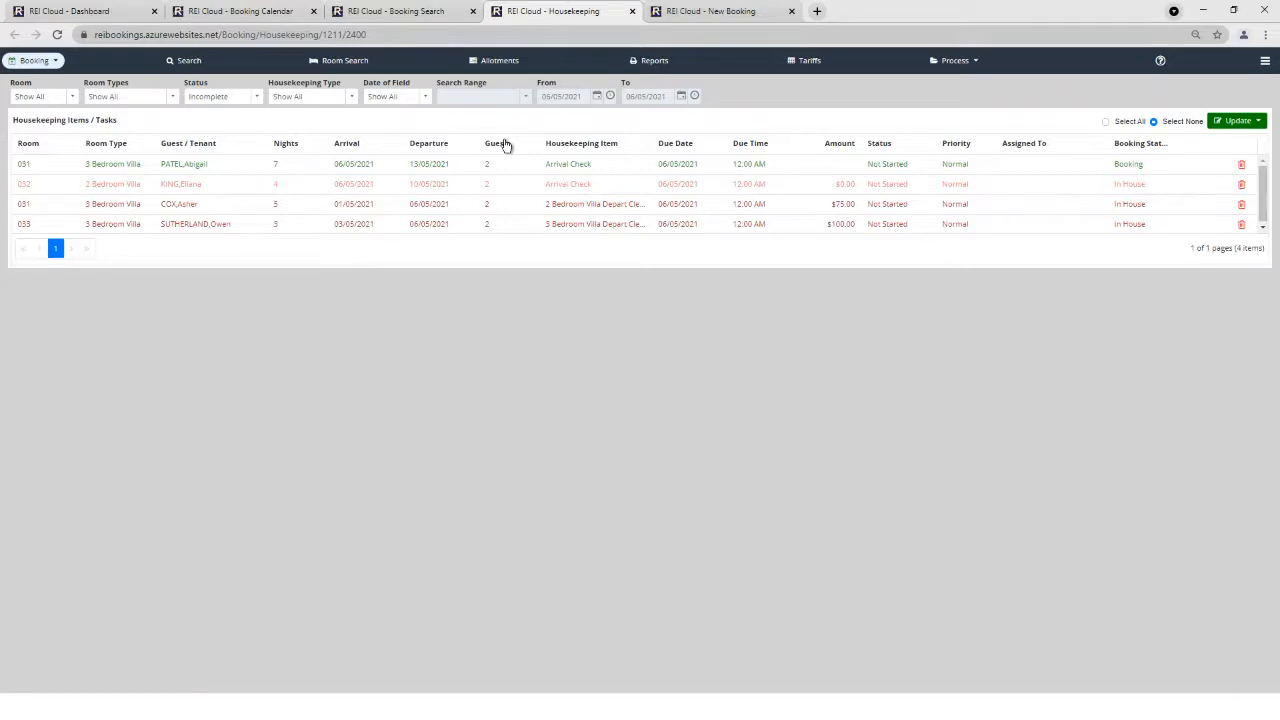
pyautogui.click(193, 118)
pyautogui.click(437, 164)
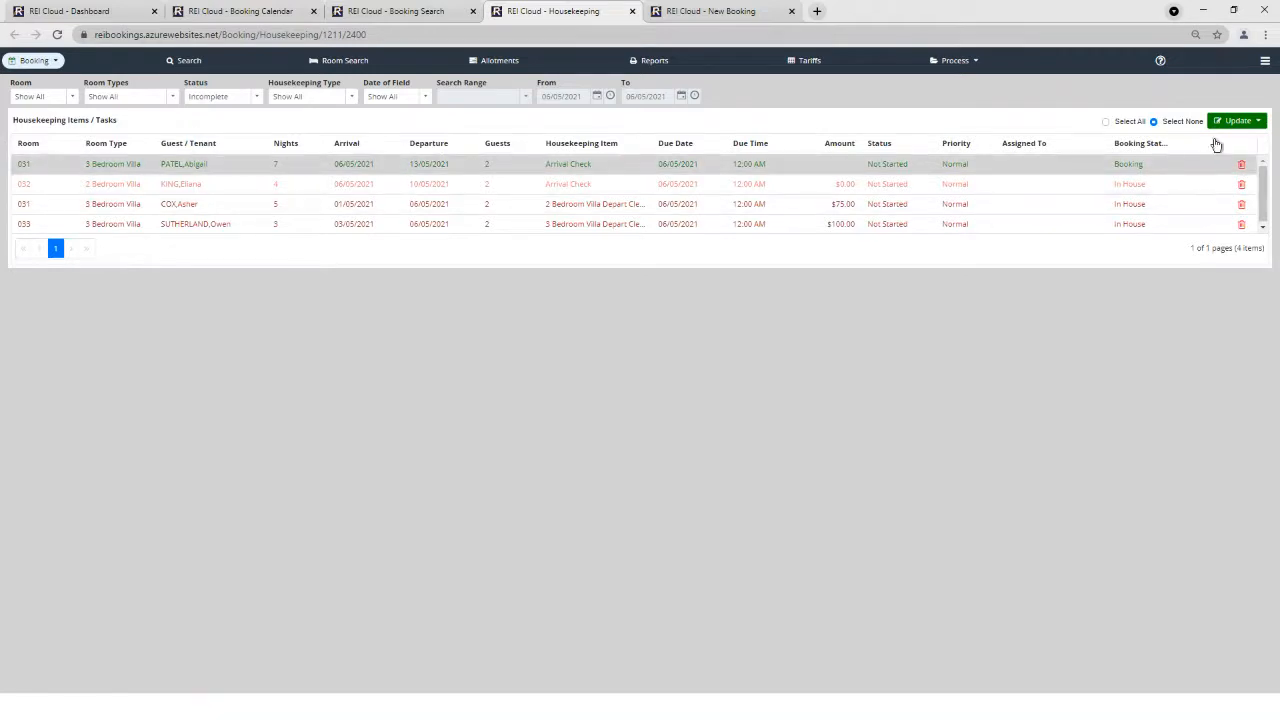
pyautogui.click(1254, 125)
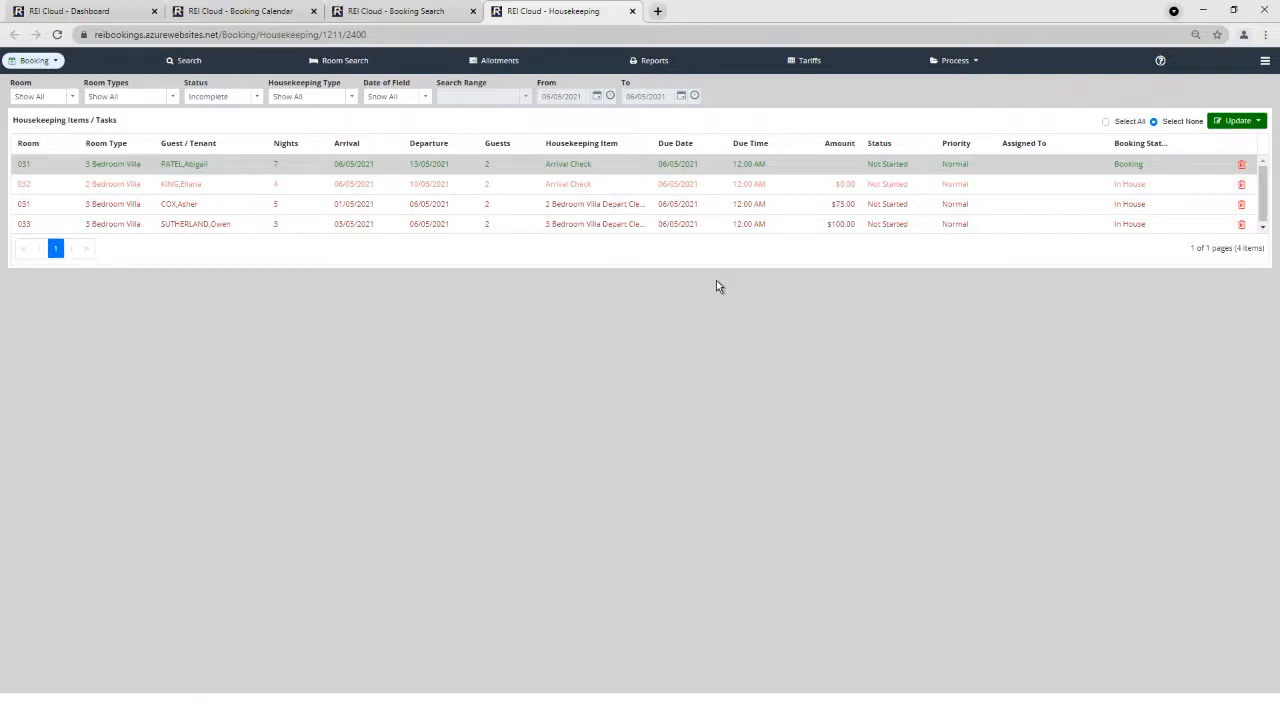
pyautogui.click(813, 67)
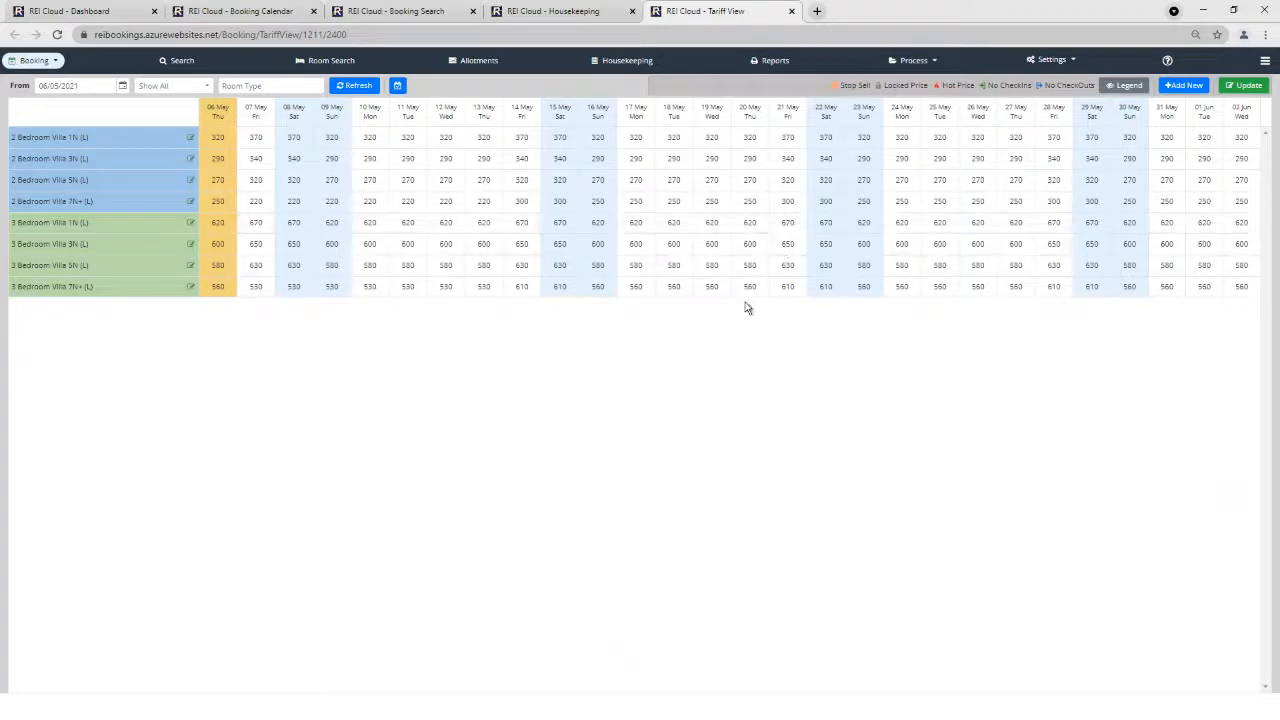
# Bring up the Bulk Update form over the tariff calendar.
pyautogui.click(1240, 85)
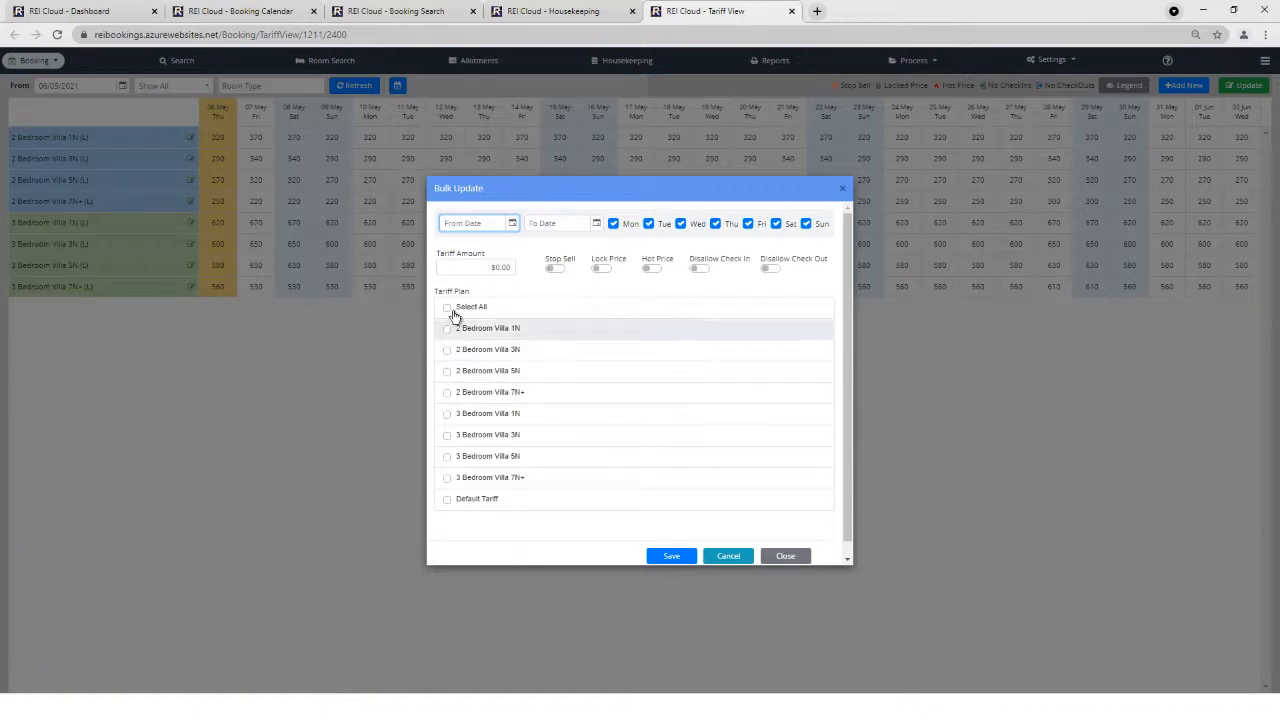
# Bulk-set the 2 Bedroom Villa 3N tariff to $350.00 for 10–14 May 2021, then close the form.
pyautogui.click(510, 224)
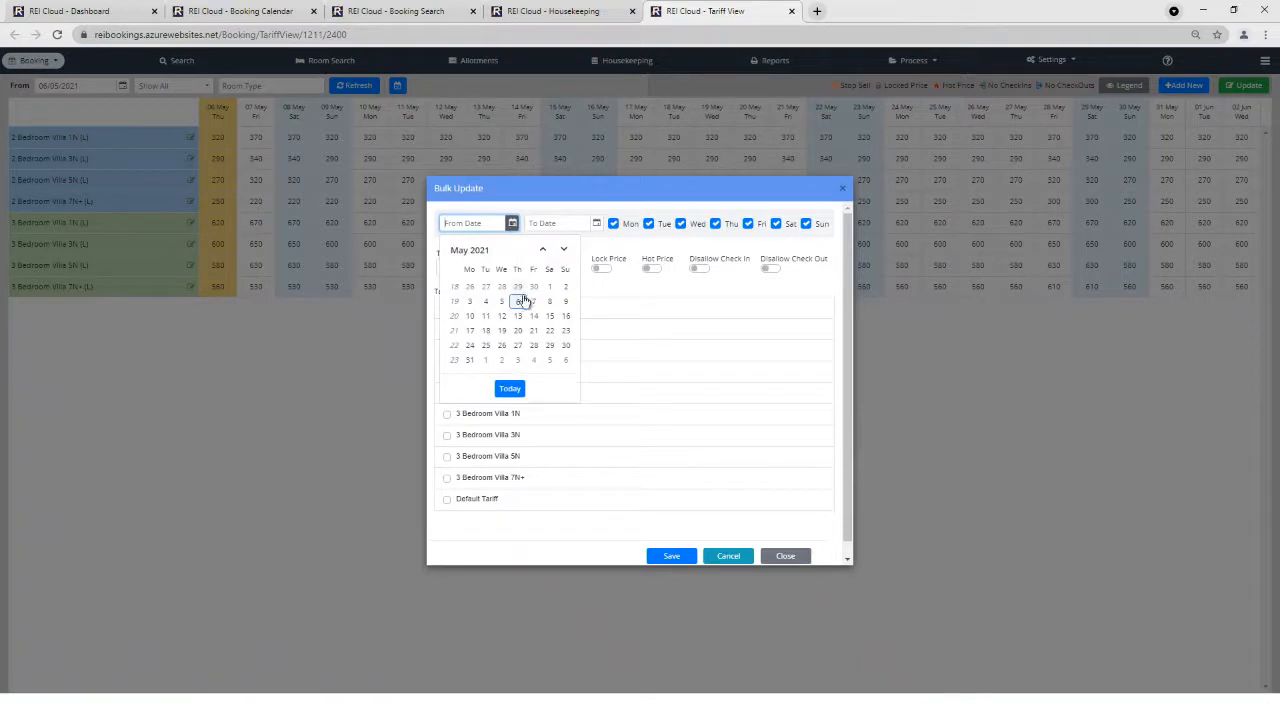
pyautogui.click(470, 317)
pyautogui.click(596, 223)
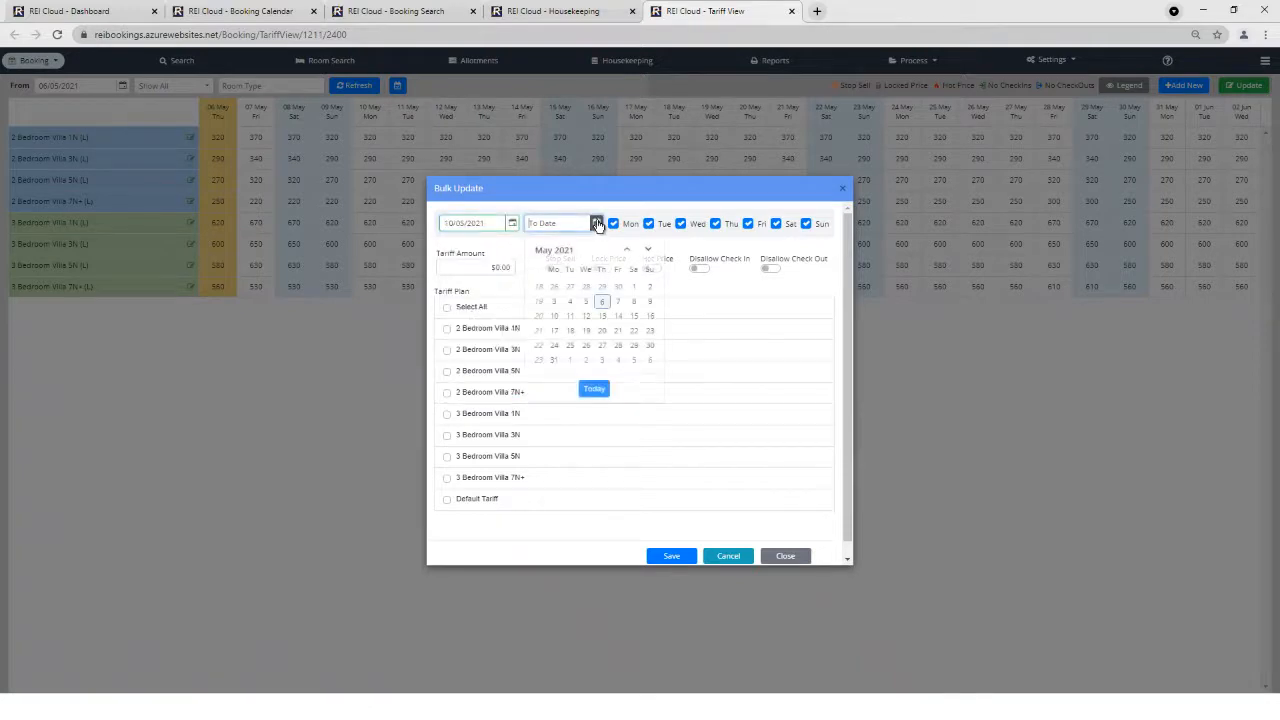
pyautogui.click(618, 316)
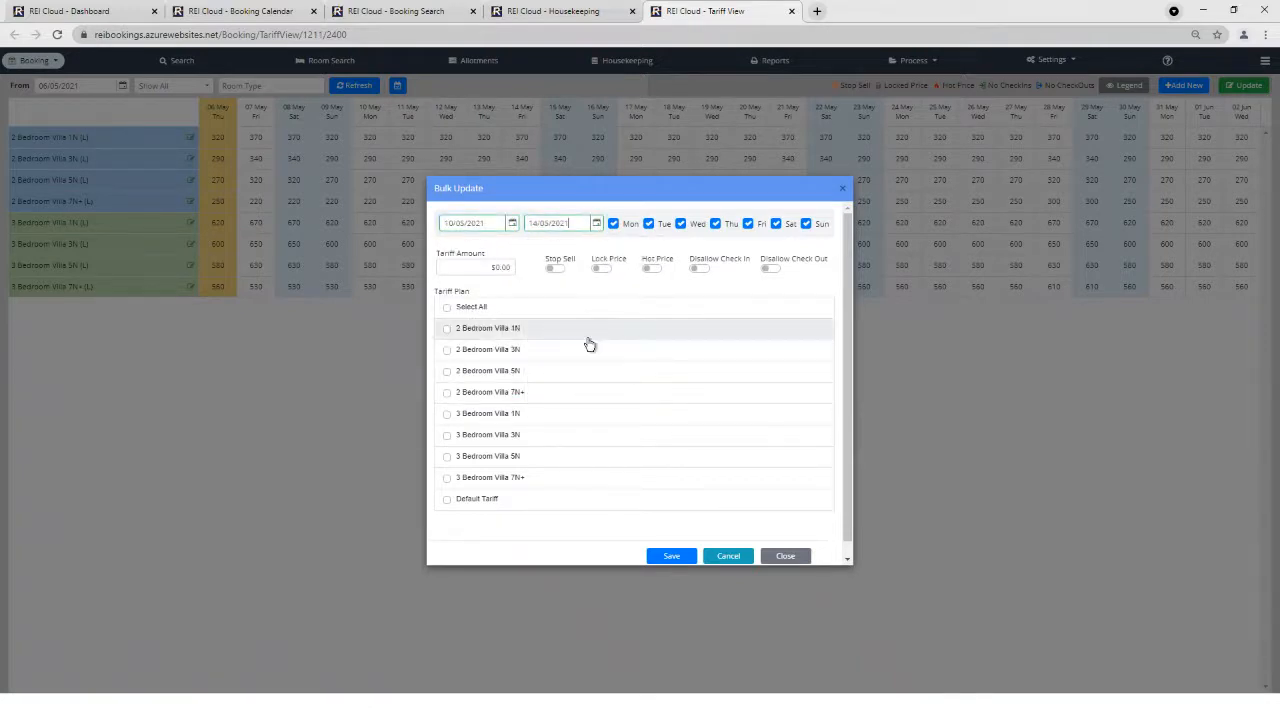
pyautogui.click(447, 350)
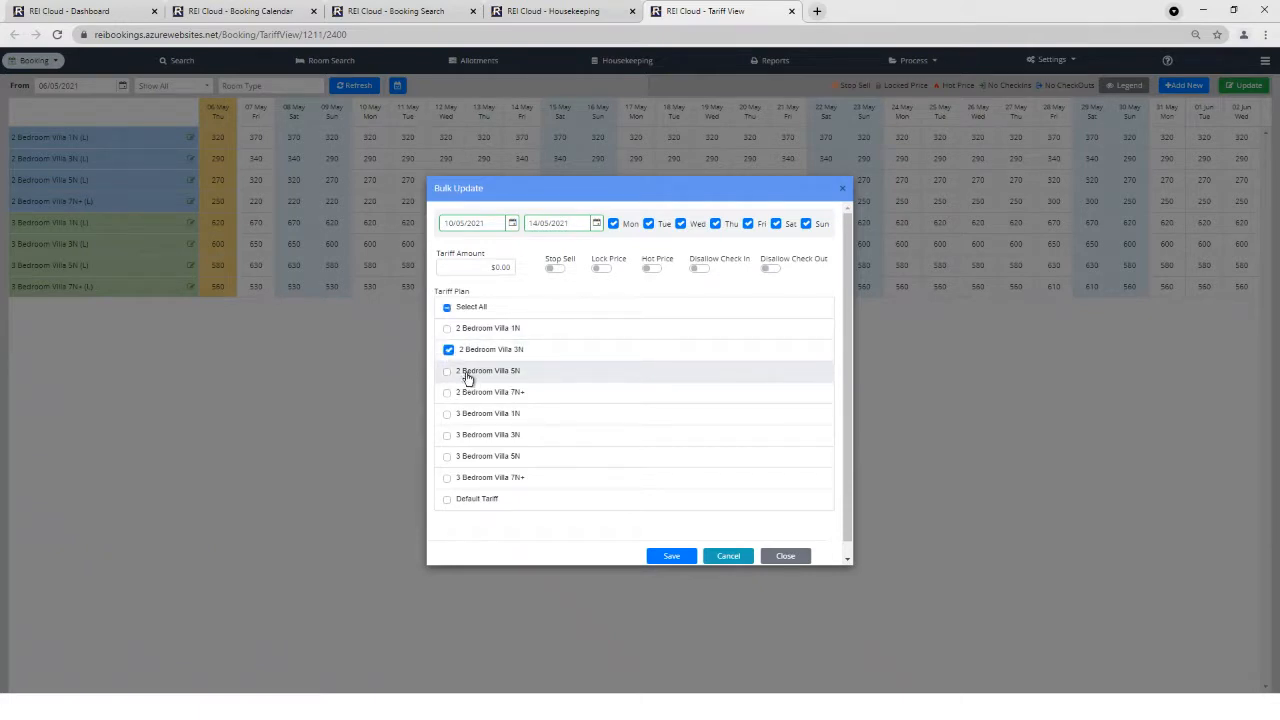
pyautogui.click(492, 268)
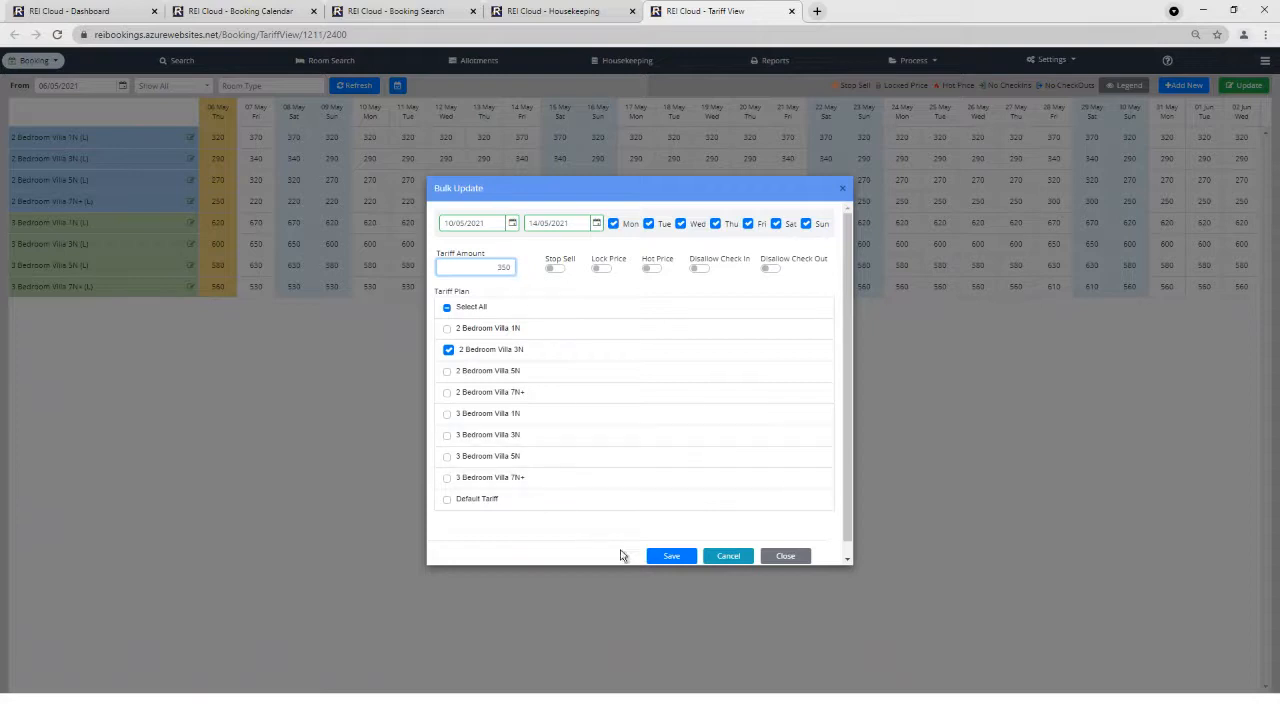
pyautogui.click(668, 556)
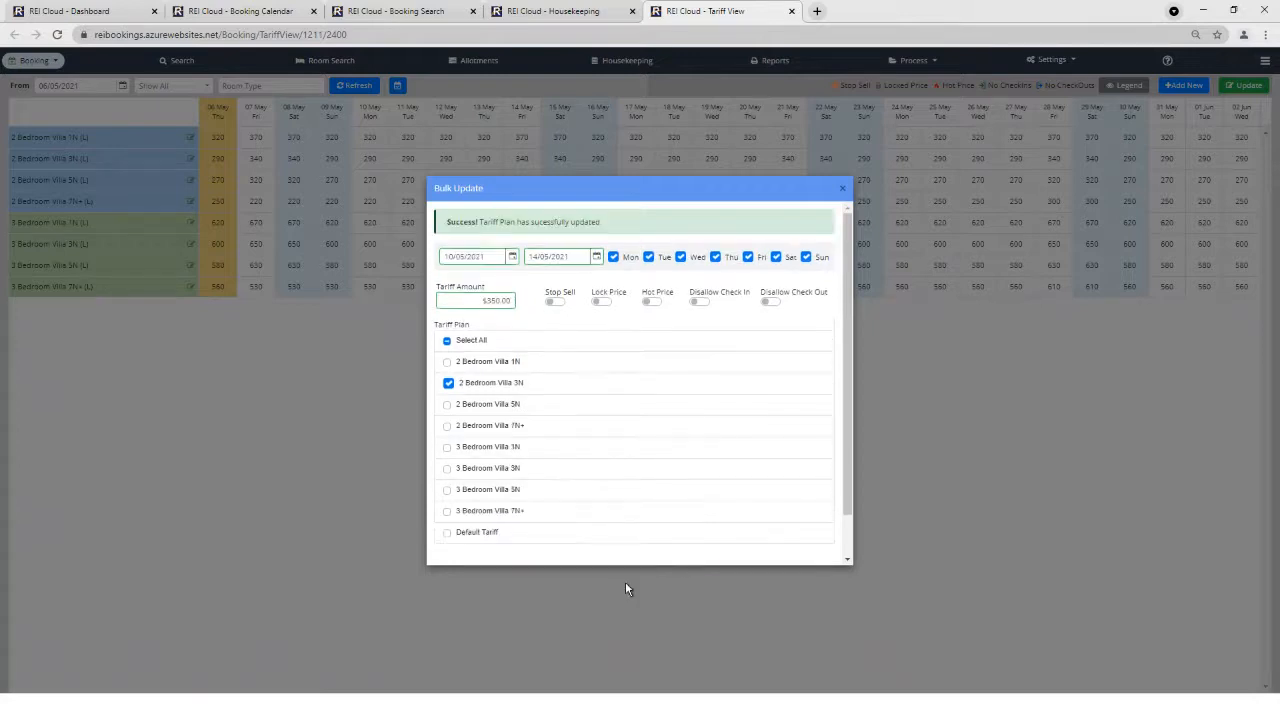
pyautogui.click(843, 190)
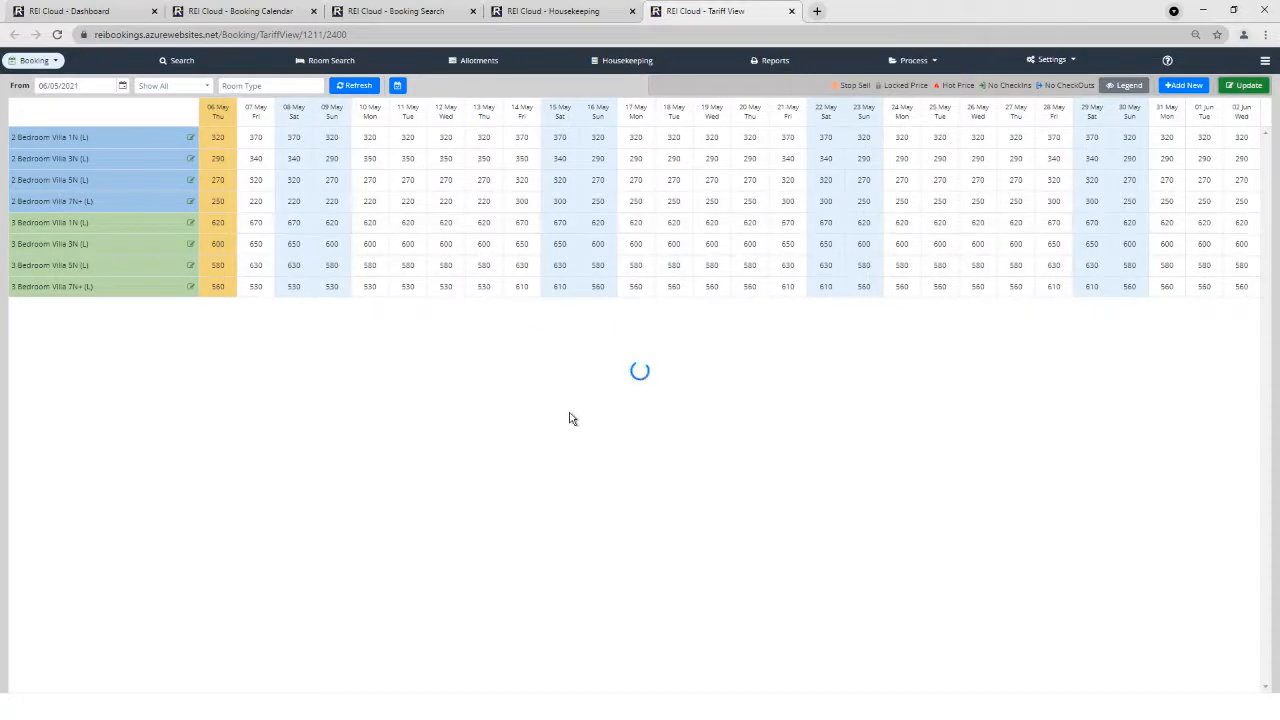
# Highlight the 3N 350 rates for 10–14 May and show the tariff calendar legend markers.
pyautogui.moveTo(368, 160); pyautogui.dragTo(538, 186)
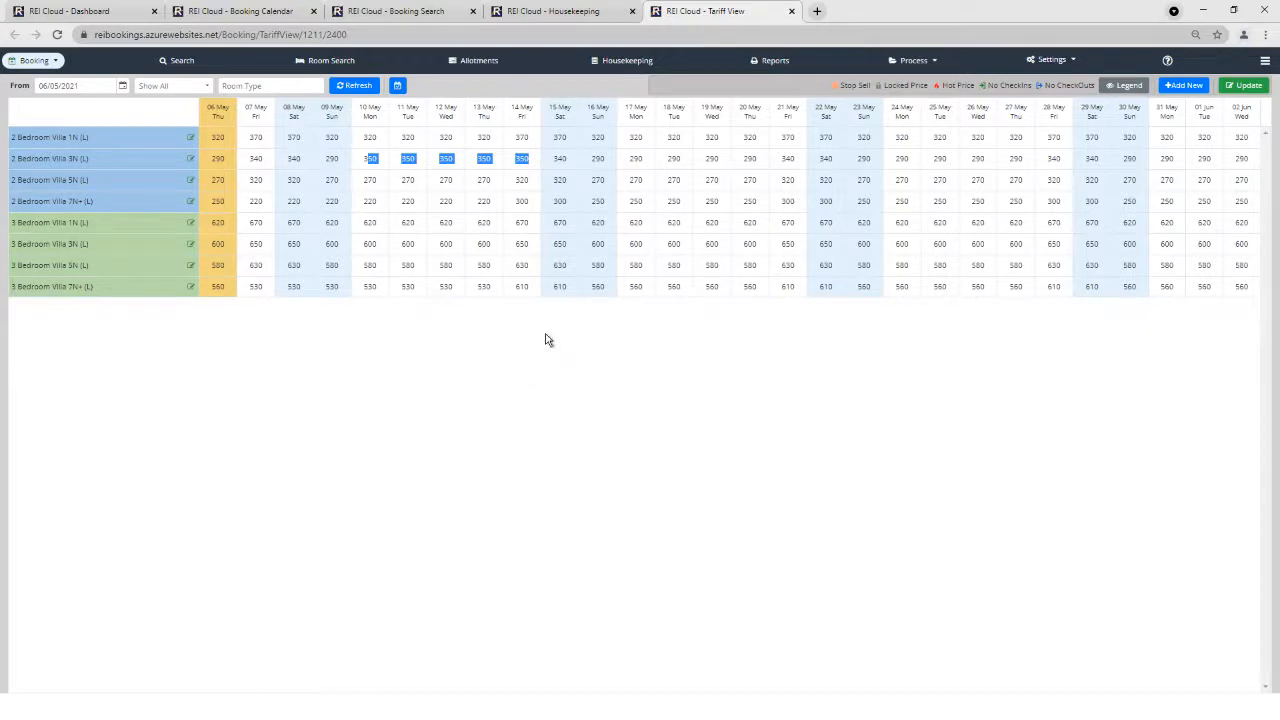
pyautogui.click(1115, 88)
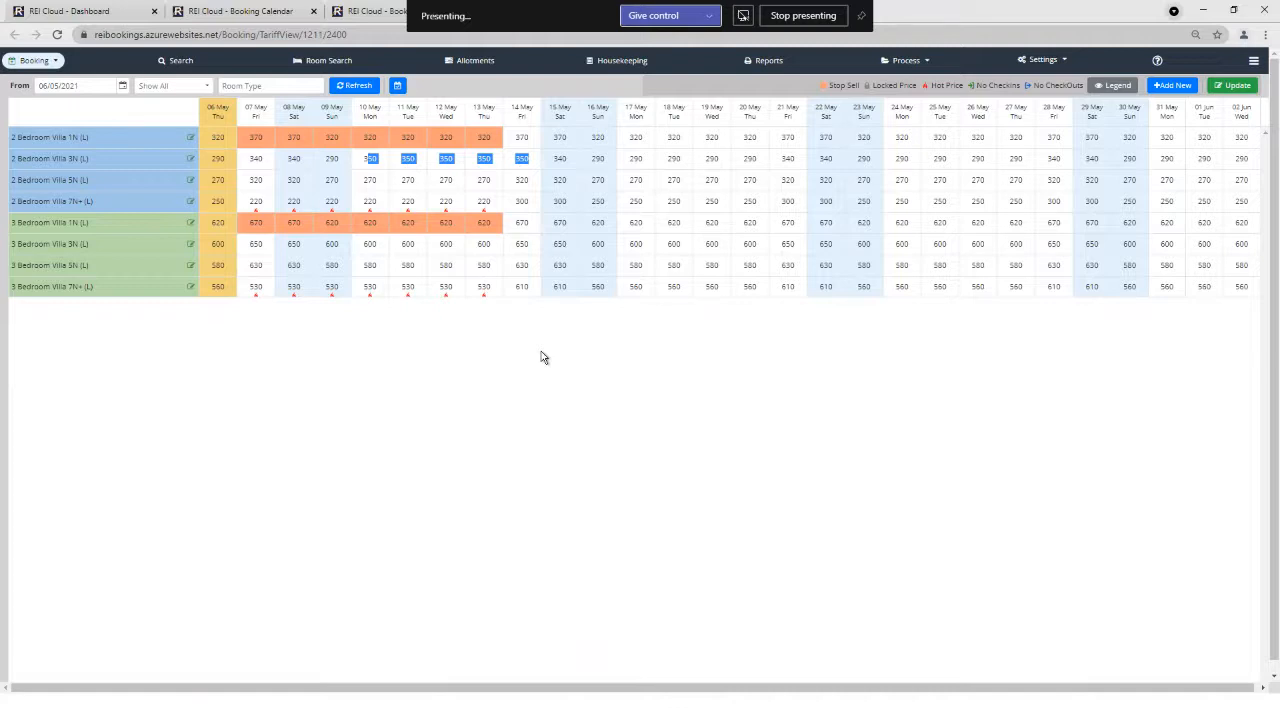
pyautogui.click(512, 330)
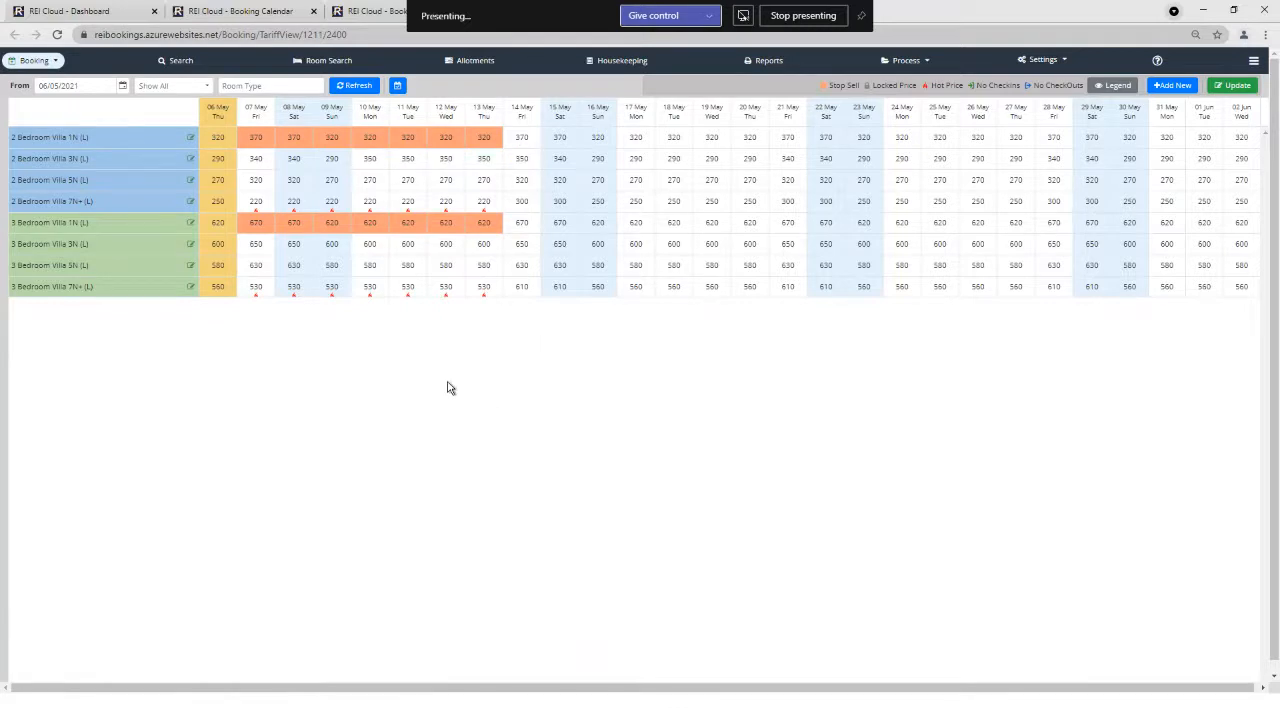
pyautogui.click(1068, 62)
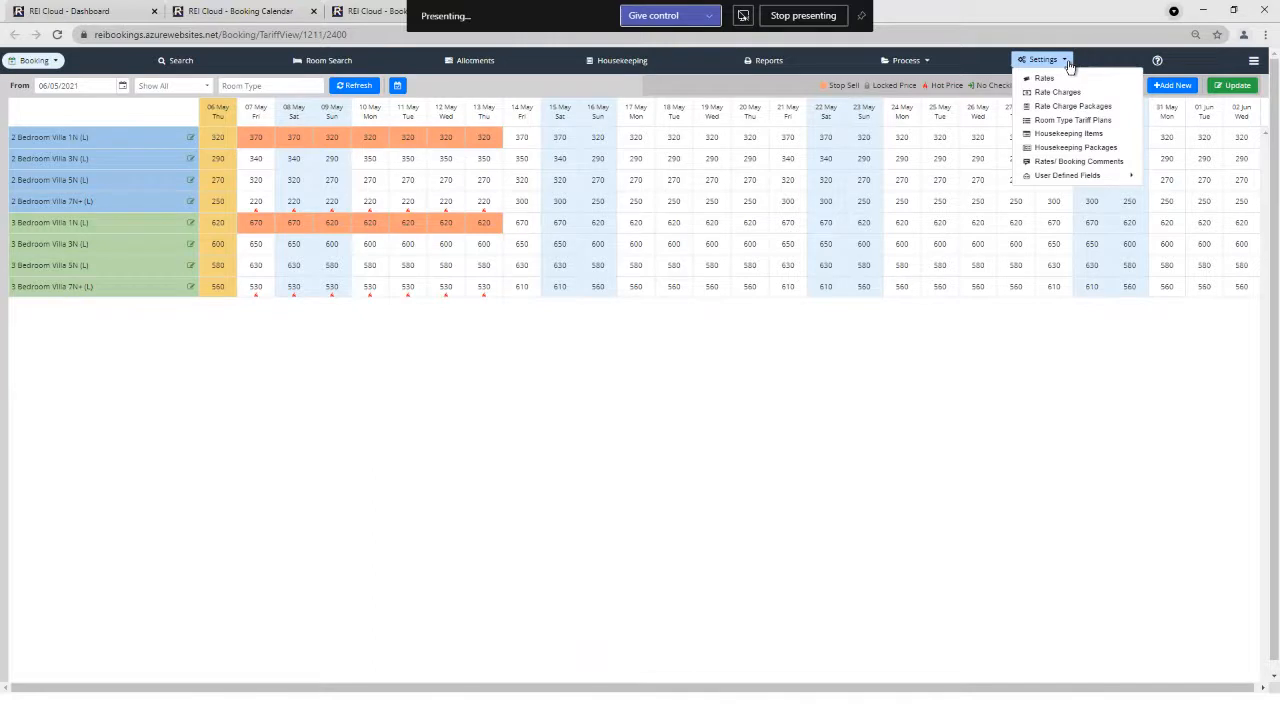
pyautogui.click(580, 28)
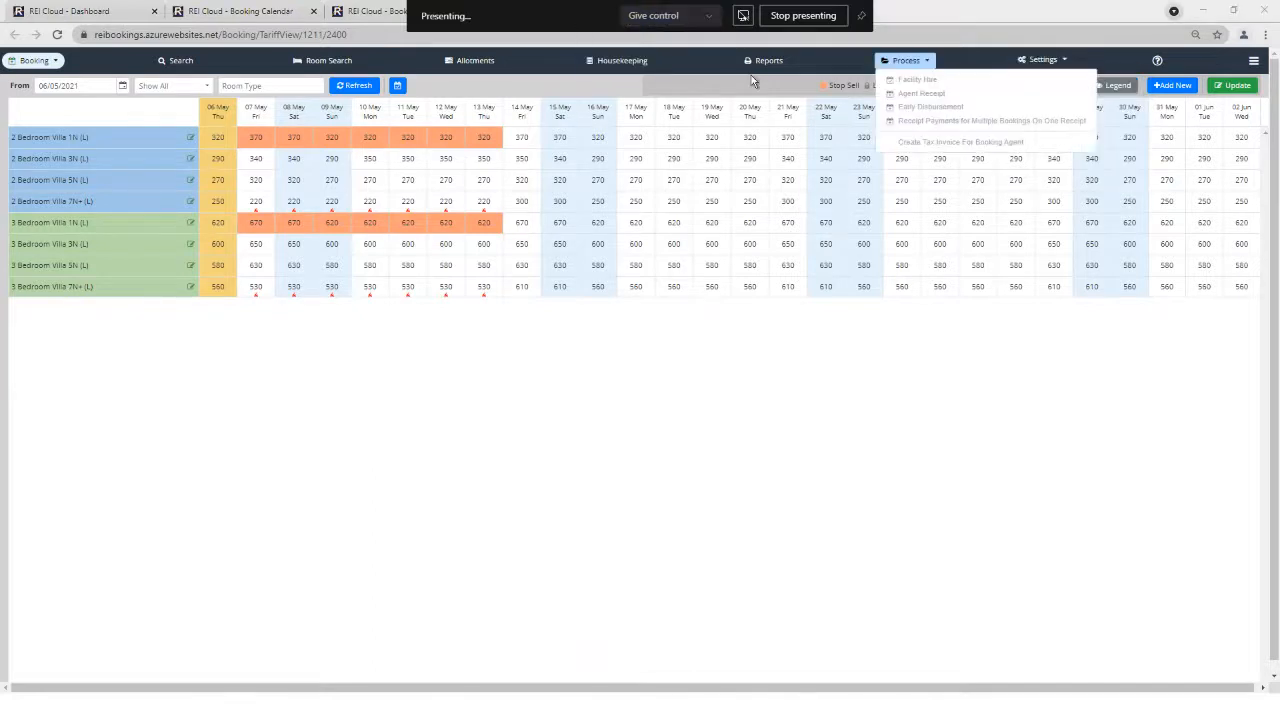
# Open the Rates list under Settings showing the villa DIRECT rate setups.
pyautogui.click(1066, 62)
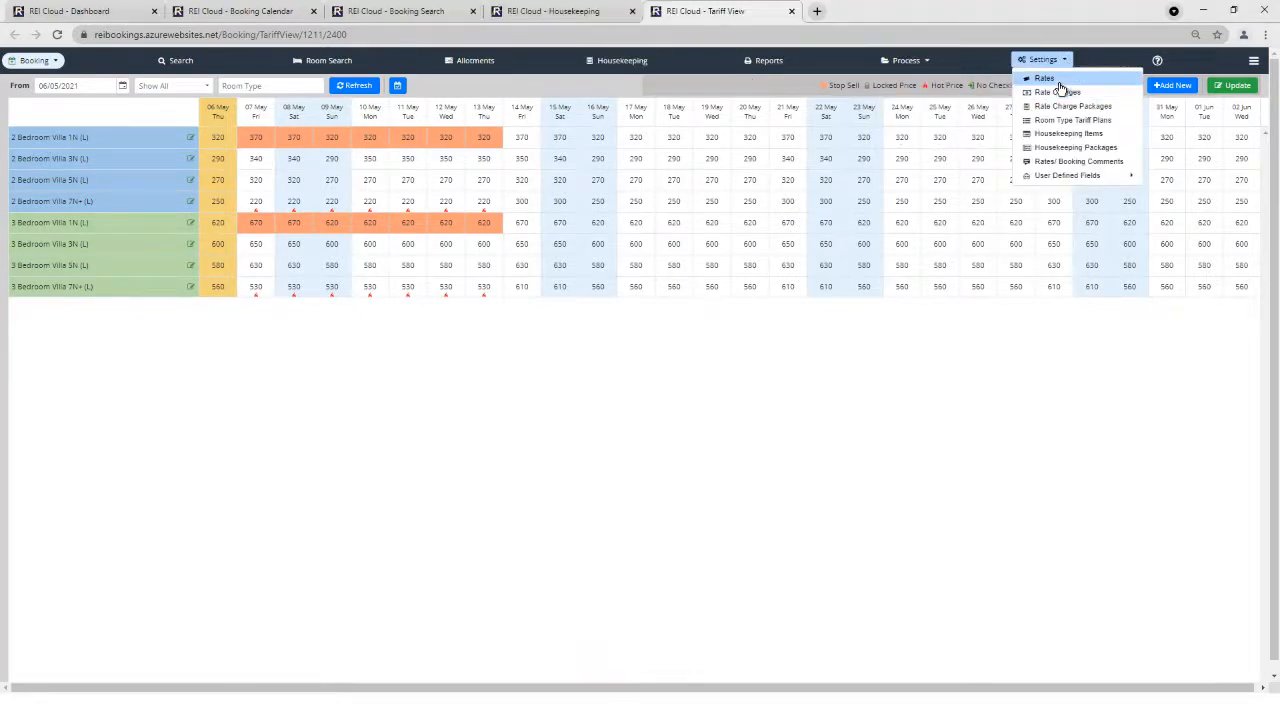
pyautogui.click(1056, 80)
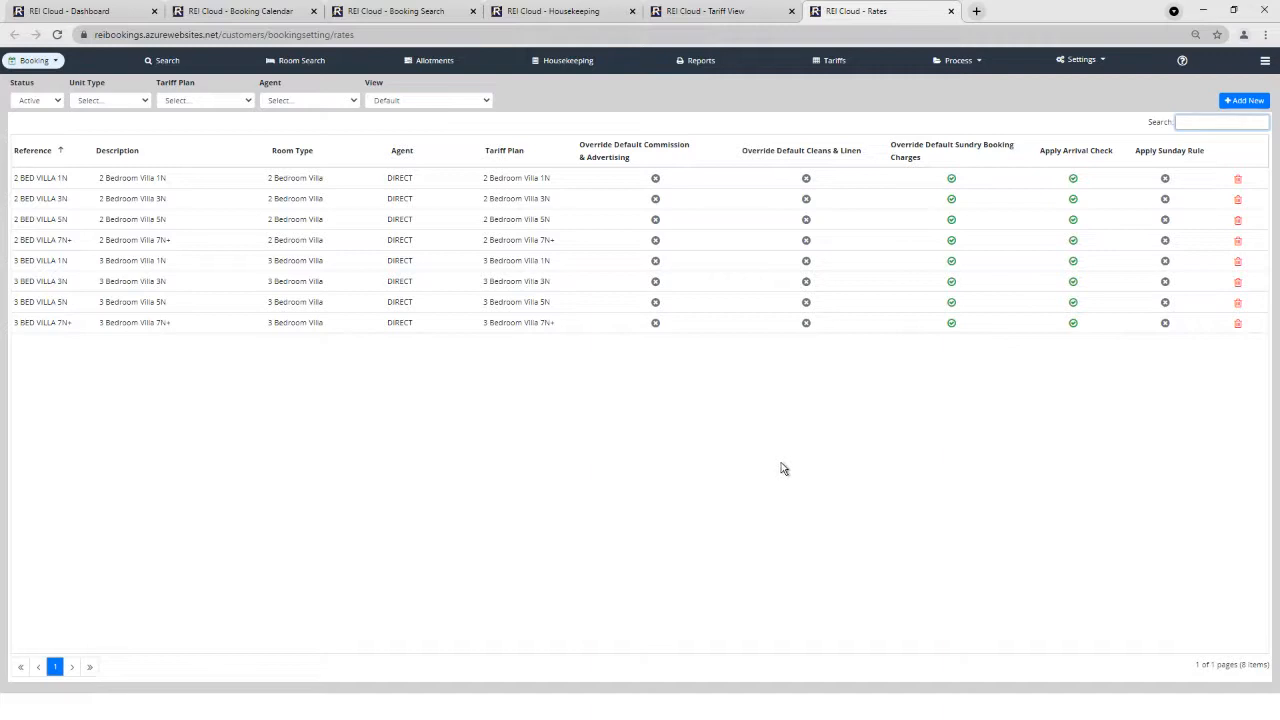
# Search the rates for '7n' and review the 2 BED VILLA 7N+ rate details.
pyautogui.click(250, 101)
pyautogui.click(354, 104)
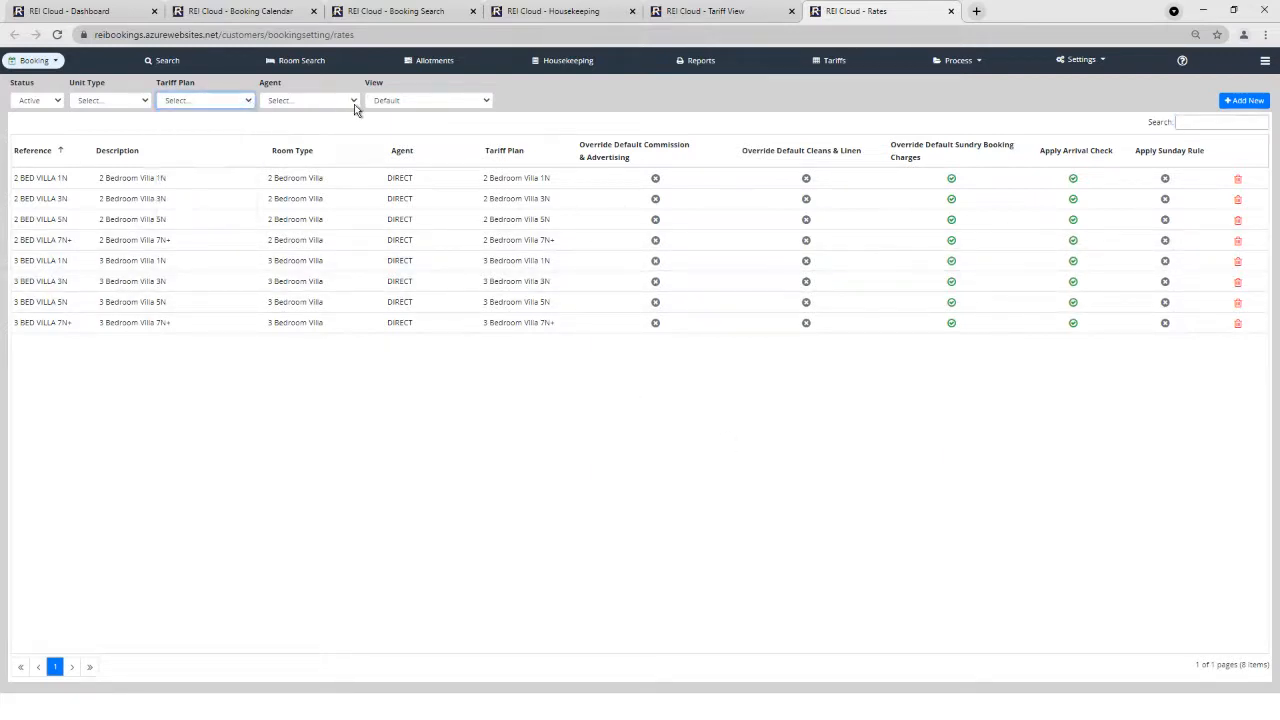
pyautogui.click(354, 104)
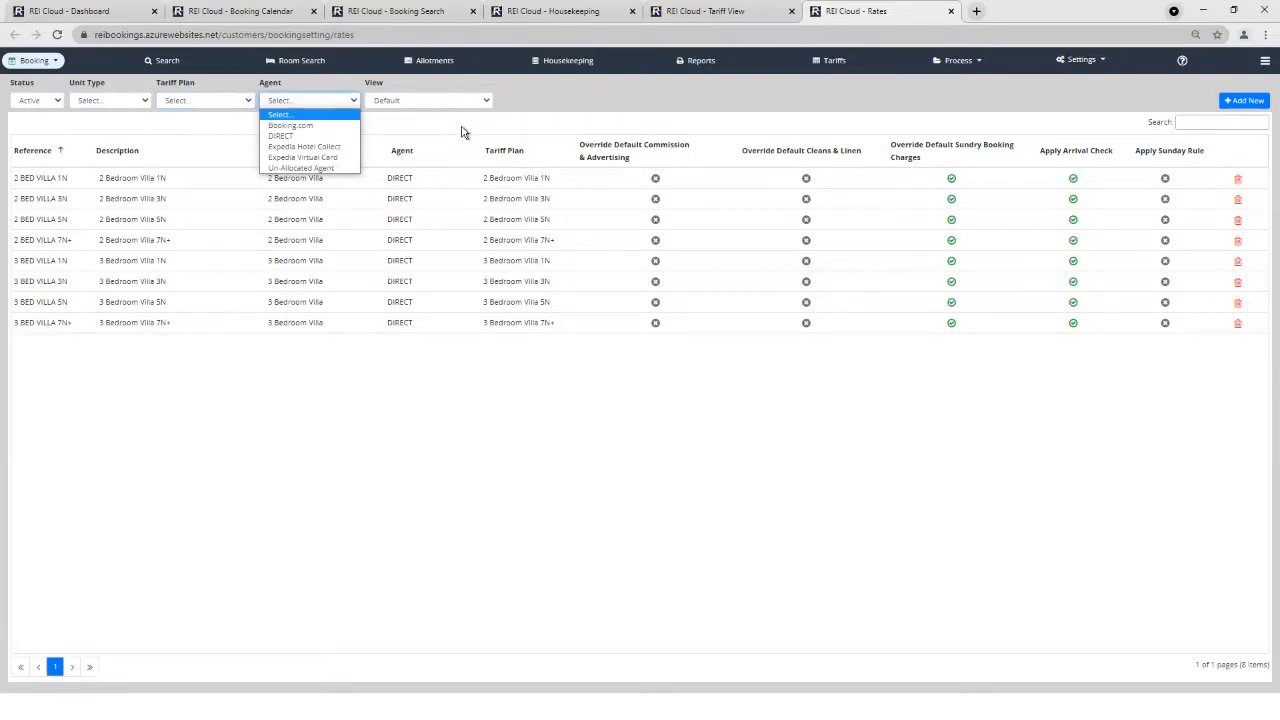
pyautogui.click(1216, 122)
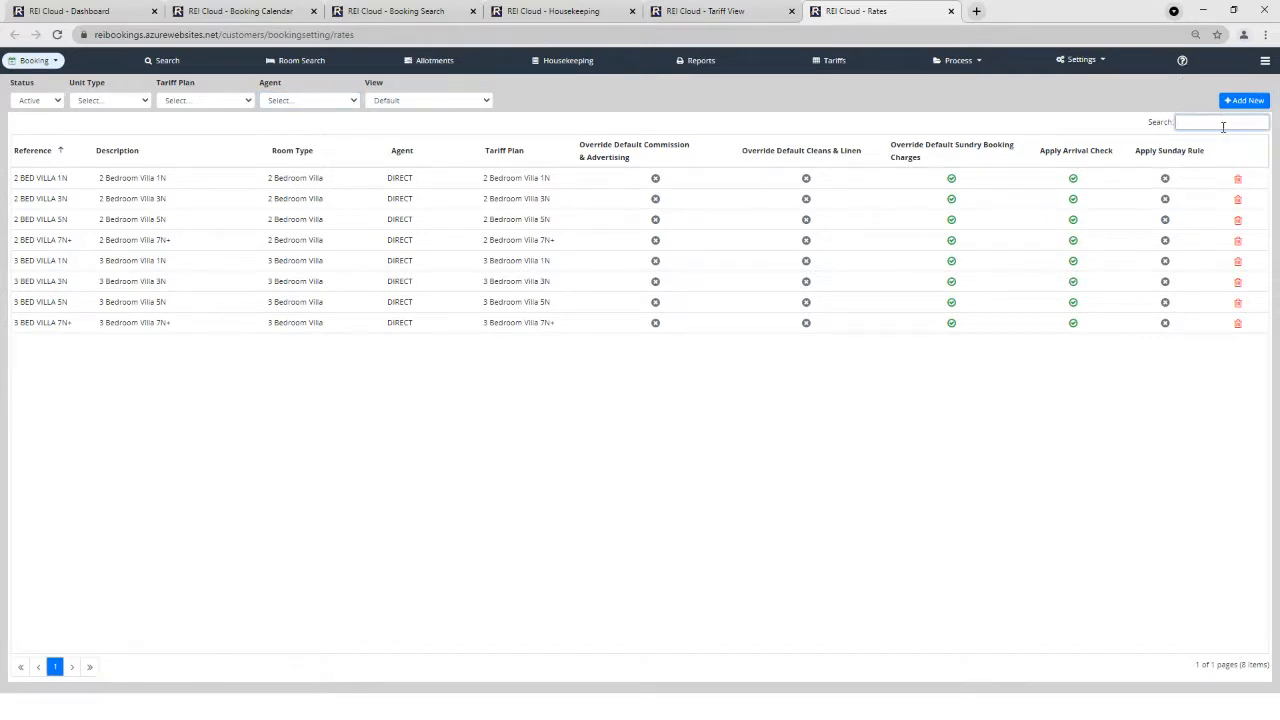
pyautogui.write('7n')
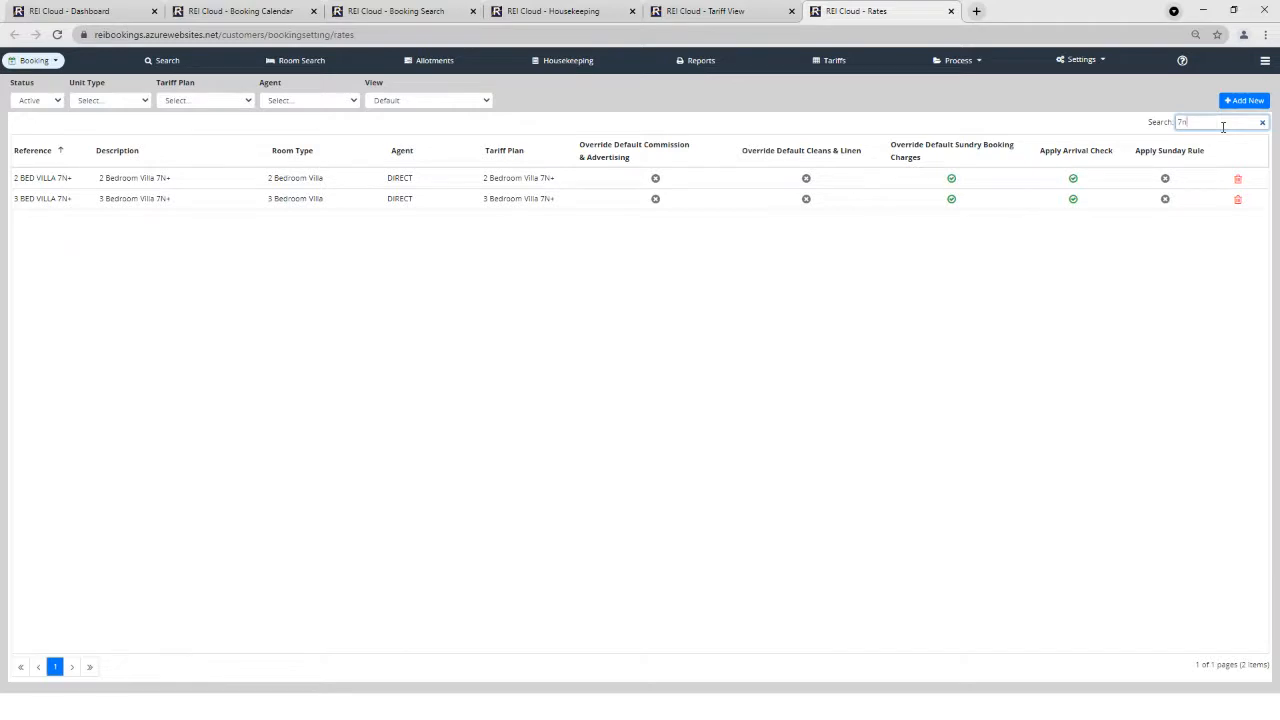
pyautogui.doubleClick(507, 177)
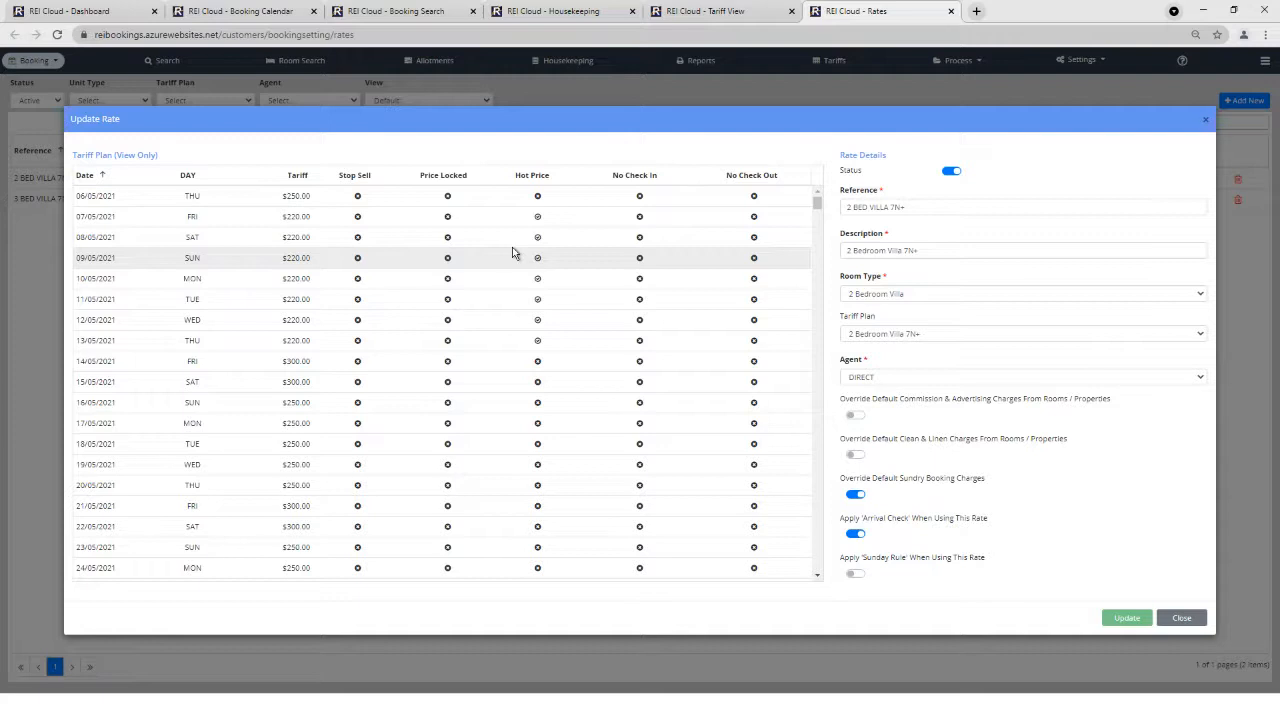
pyautogui.click(1205, 119)
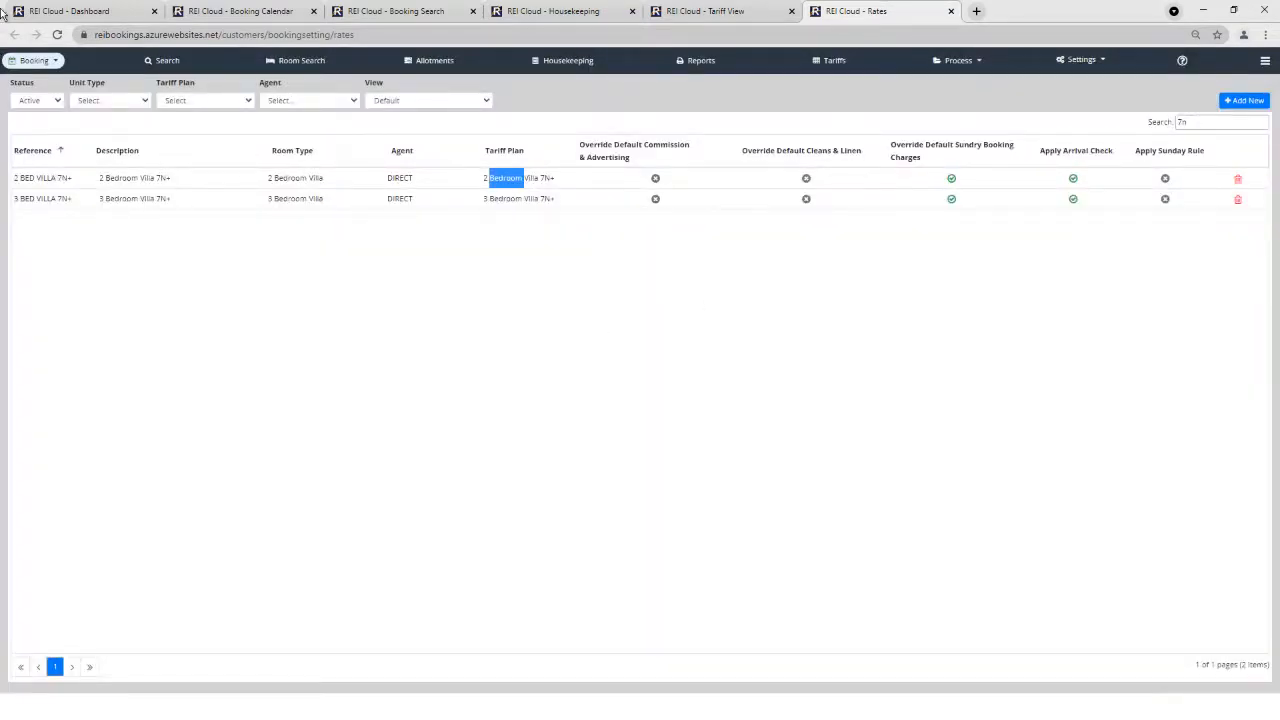
# From the Dashboard, open the Email list under Settings > Templates.
pyautogui.click(40, 10)
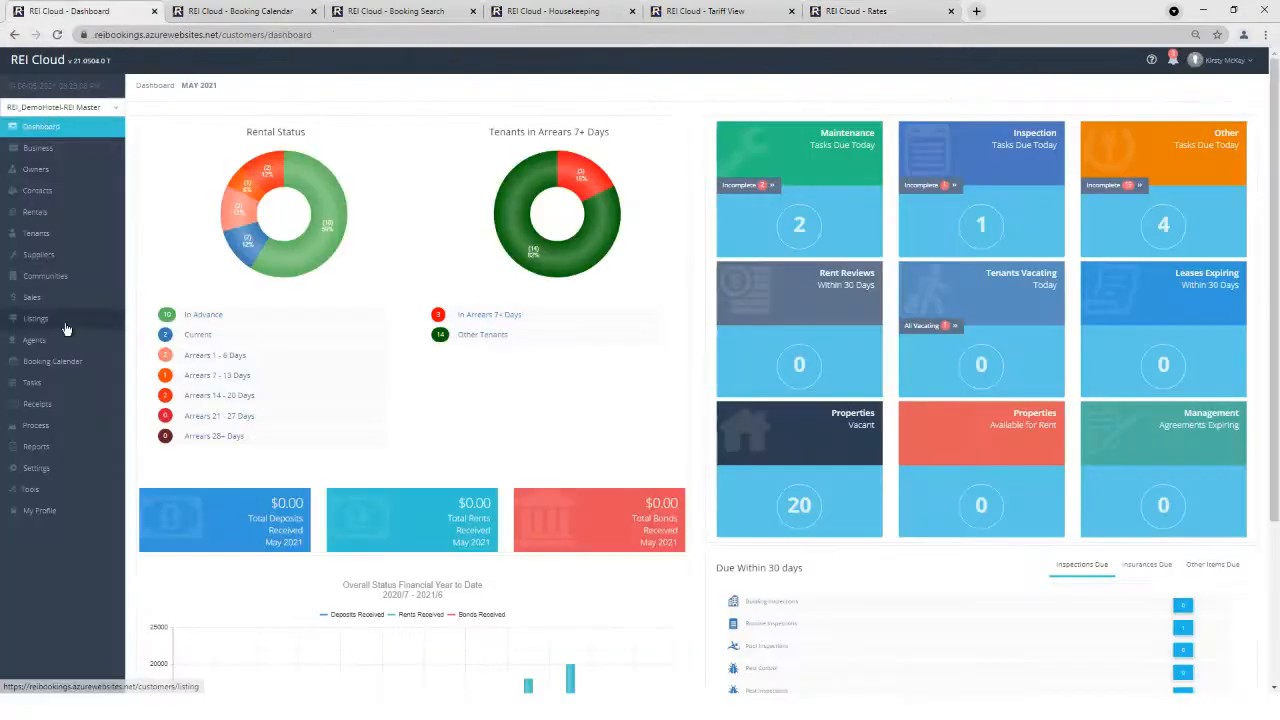
pyautogui.click(37, 468)
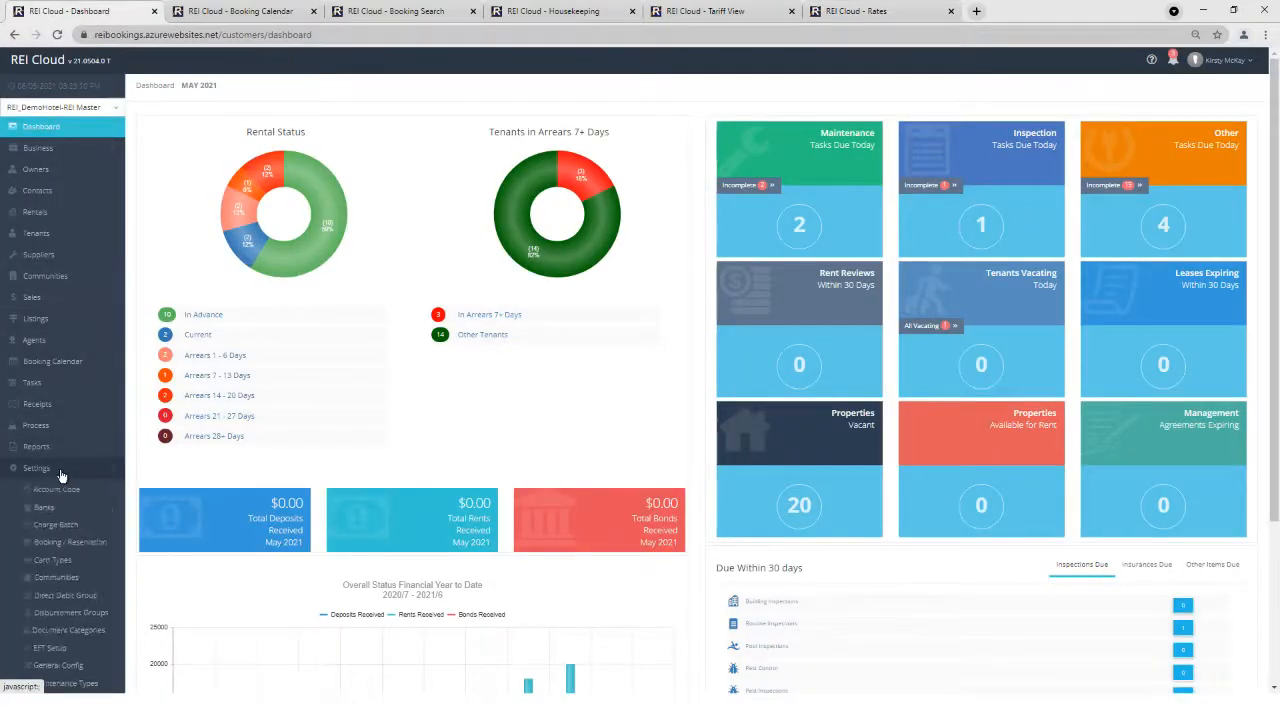
pyautogui.scroll(-3, 63, 520)
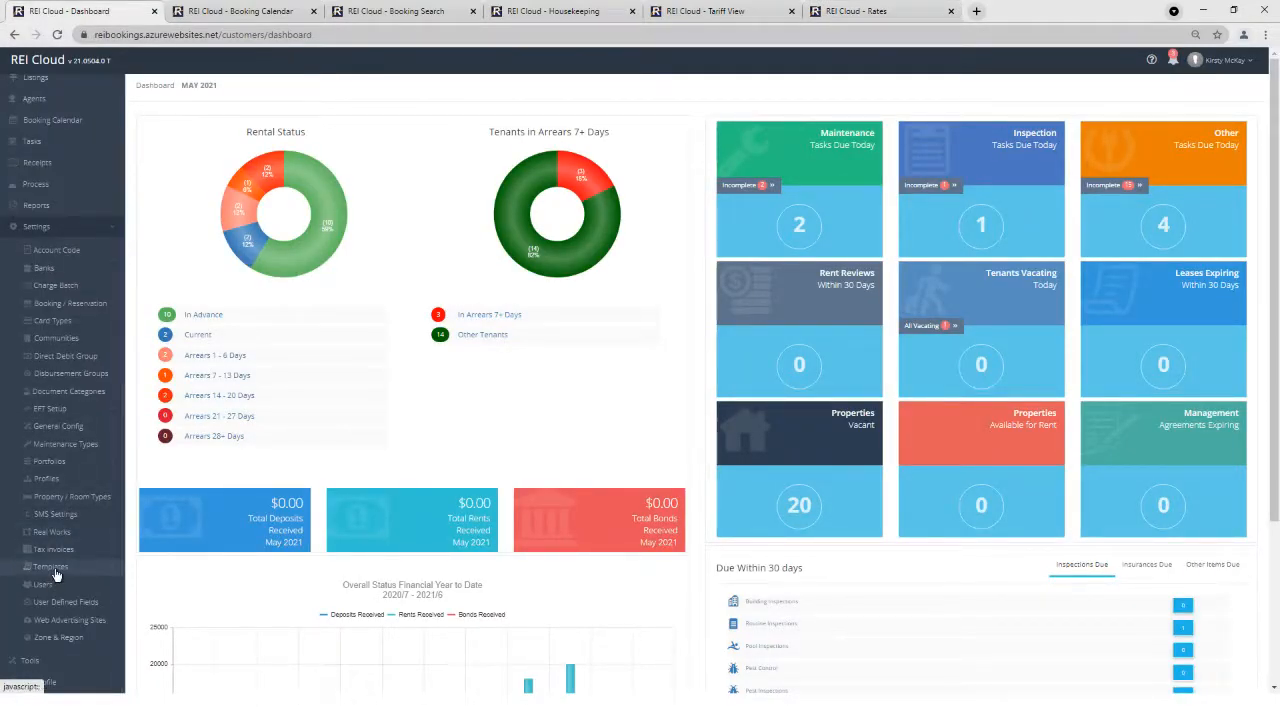
pyautogui.click(52, 567)
pyautogui.click(54, 538)
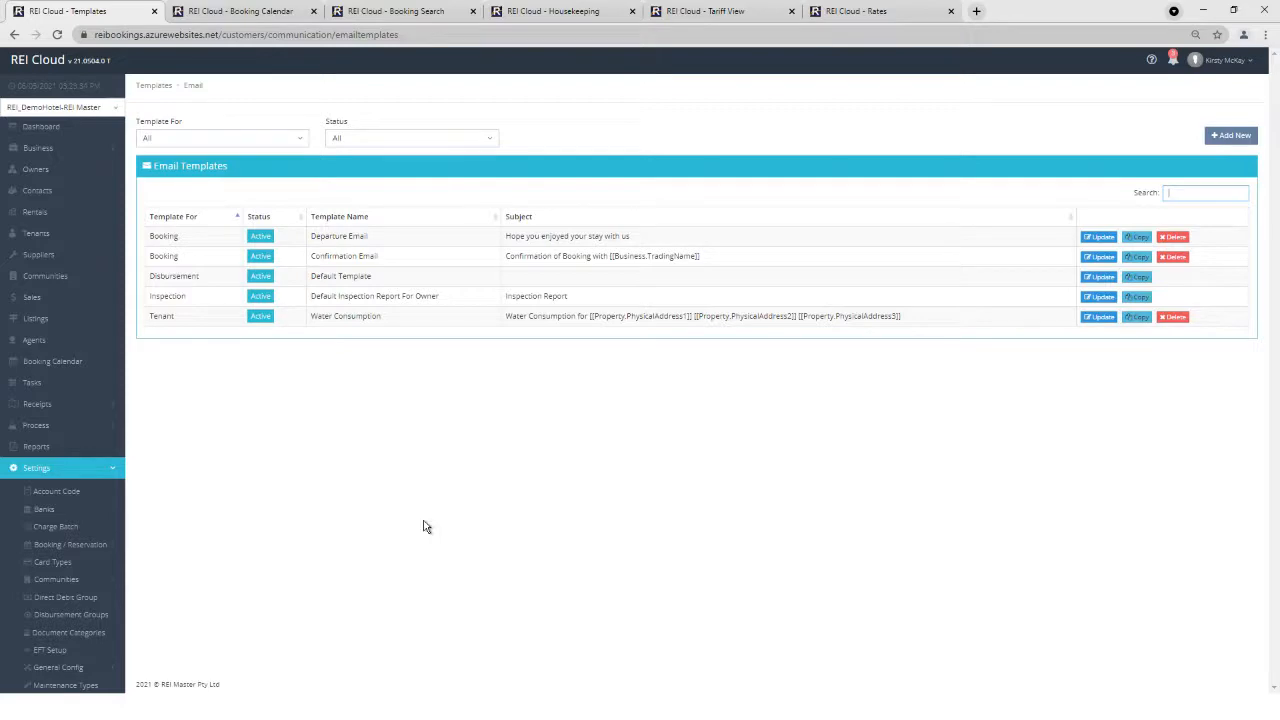
# Open the Departure Email template to see its 'Hope you enjoyed your stay with us' subject.
pyautogui.click(1136, 236)
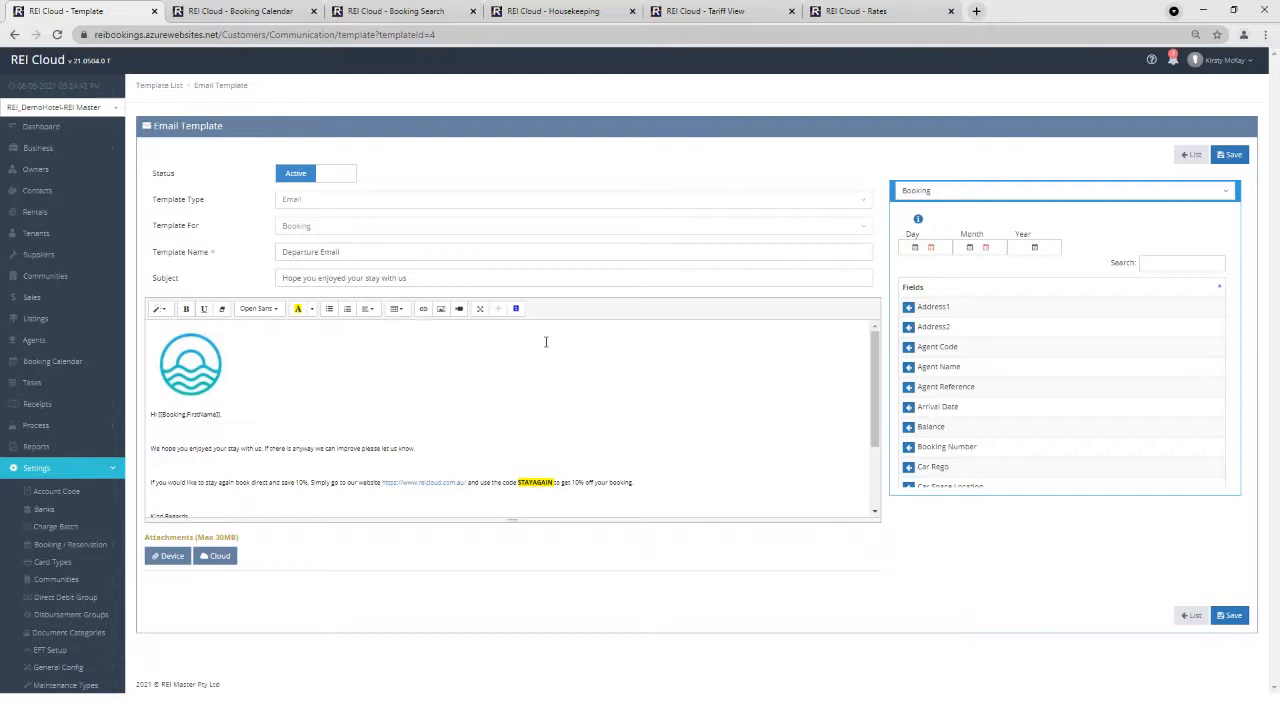
# Open the 9–16 May booking in room 035 and start a new booking email.
pyautogui.click(74, 128)
pyautogui.click(222, 12)
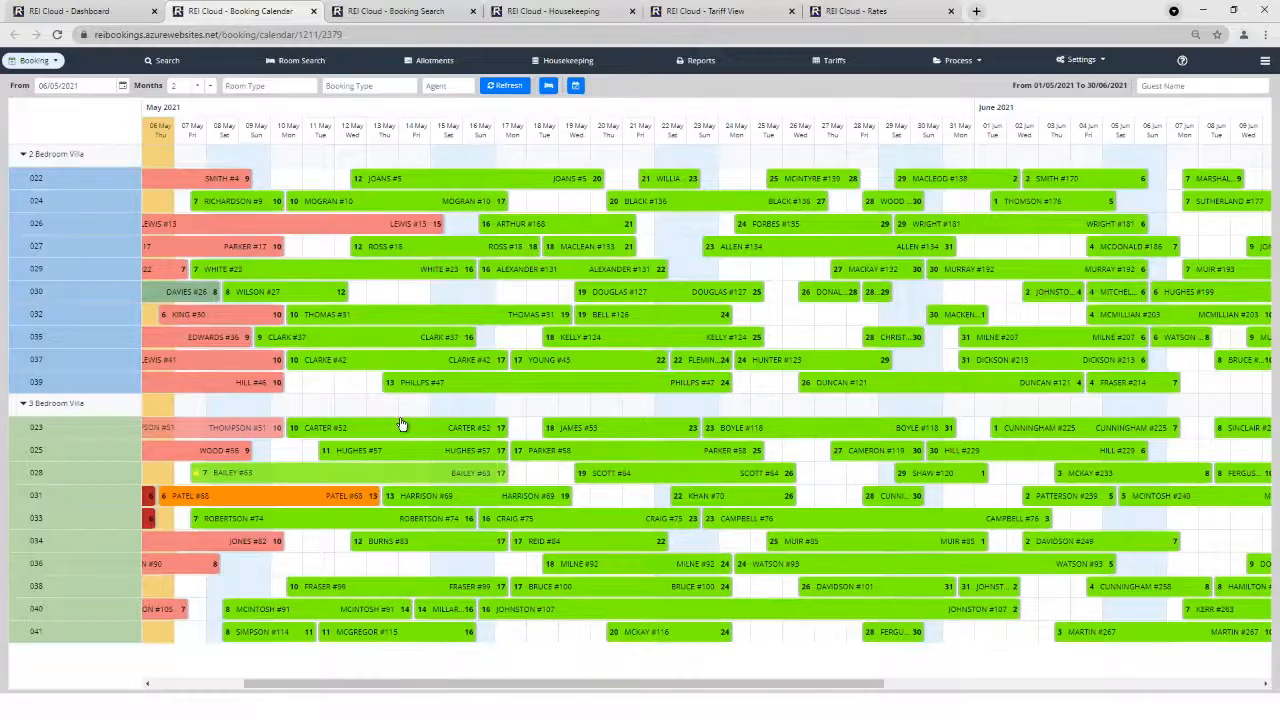
pyautogui.click(384, 346)
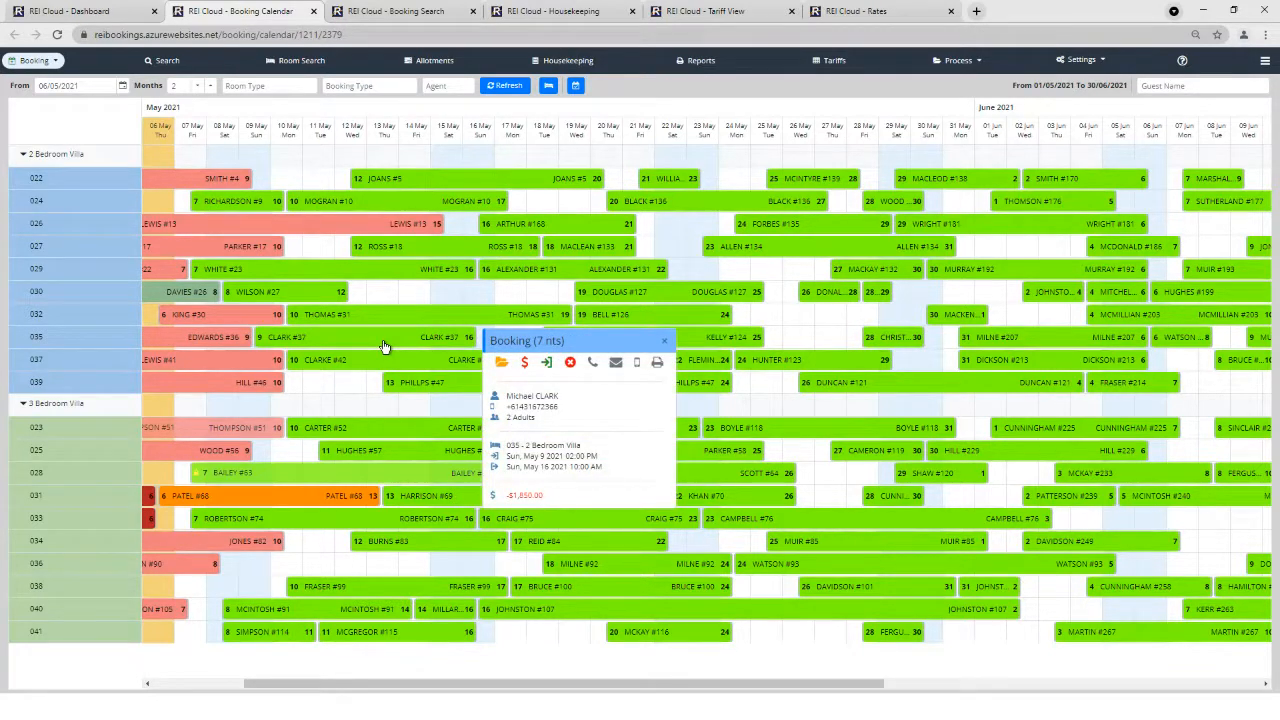
pyautogui.doubleClick(384, 346)
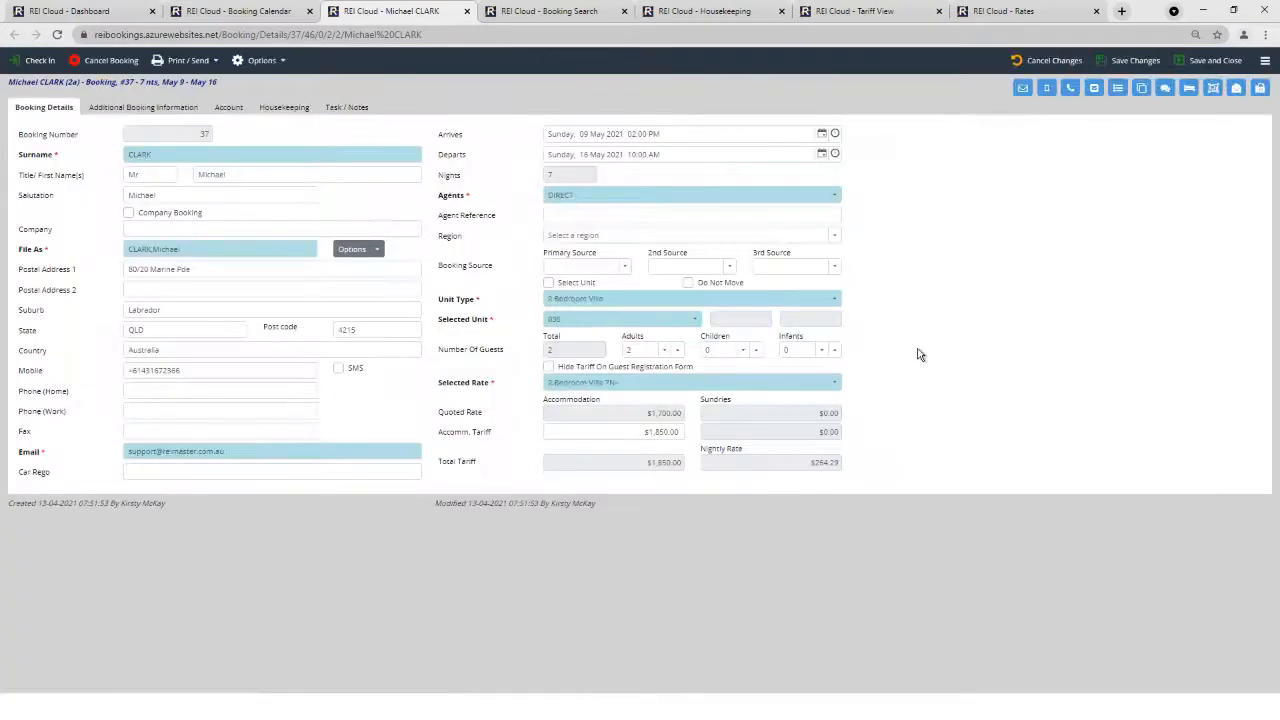
pyautogui.click(1021, 90)
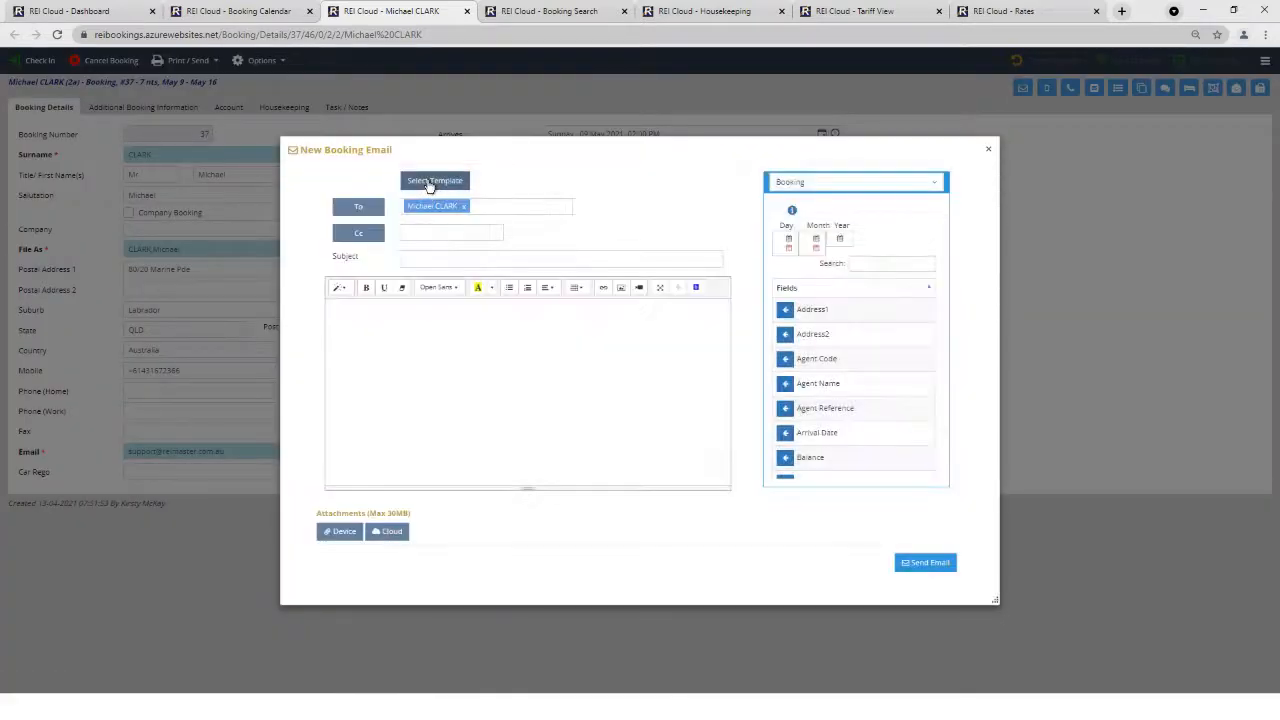
# Send the room 035 guest the Departure Email template and close the email window.
pyautogui.click(432, 182)
pyautogui.click(610, 269)
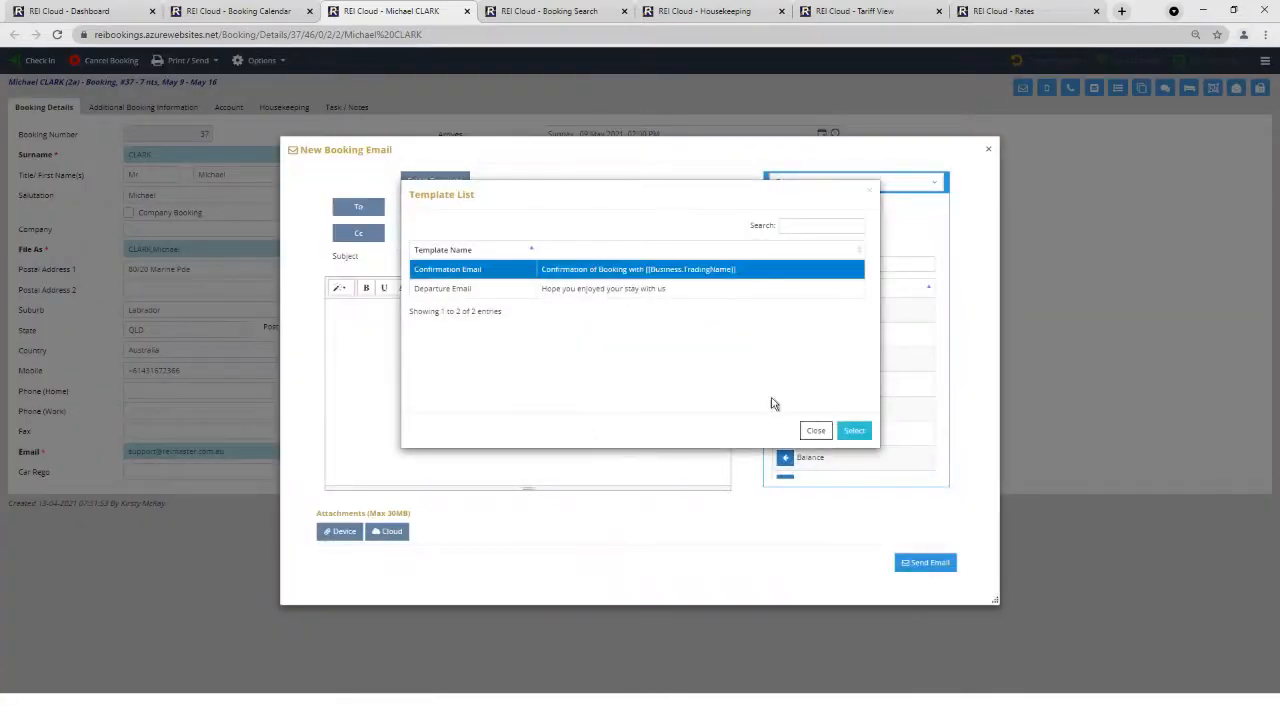
pyautogui.click(600, 288)
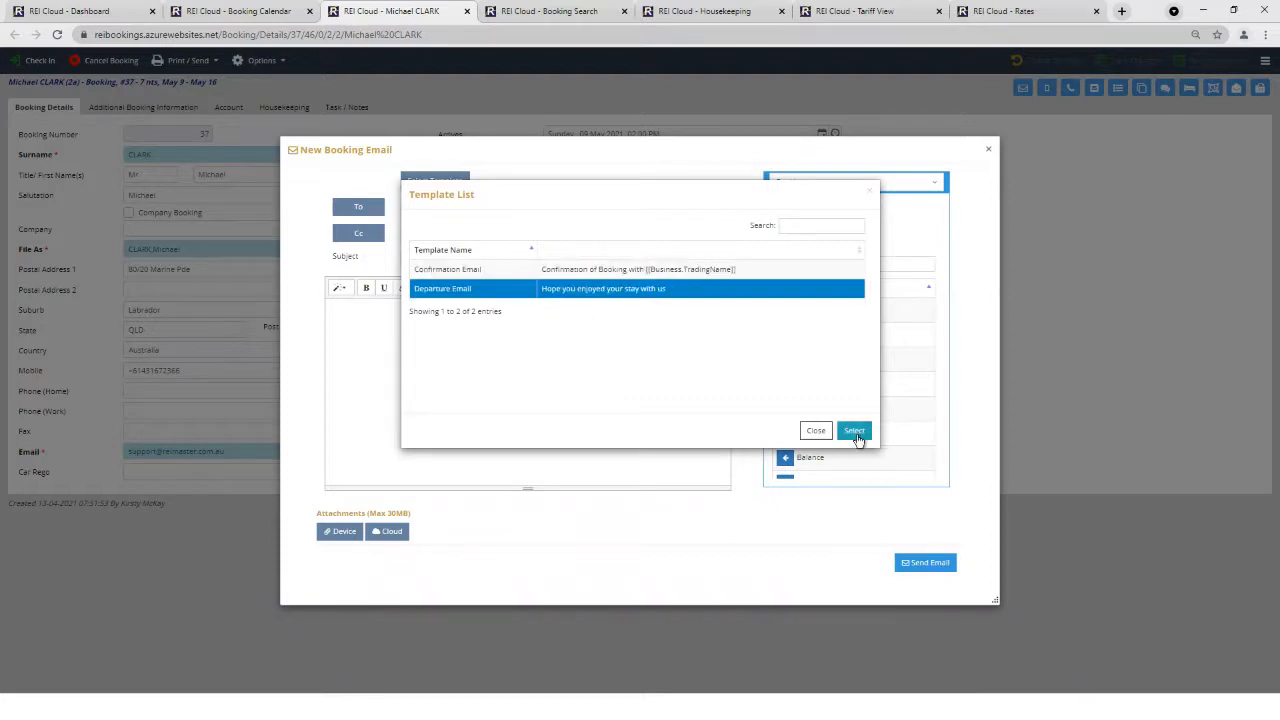
pyautogui.click(853, 430)
pyautogui.click(912, 563)
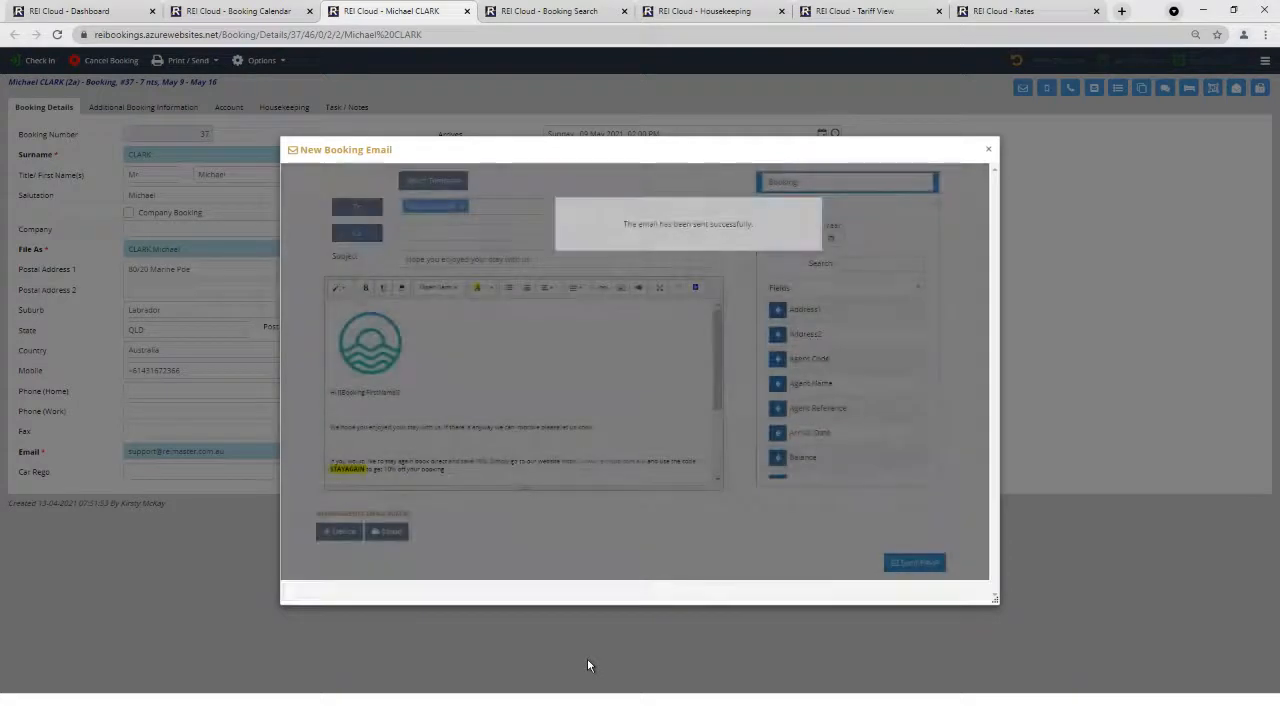
pyautogui.click(989, 151)
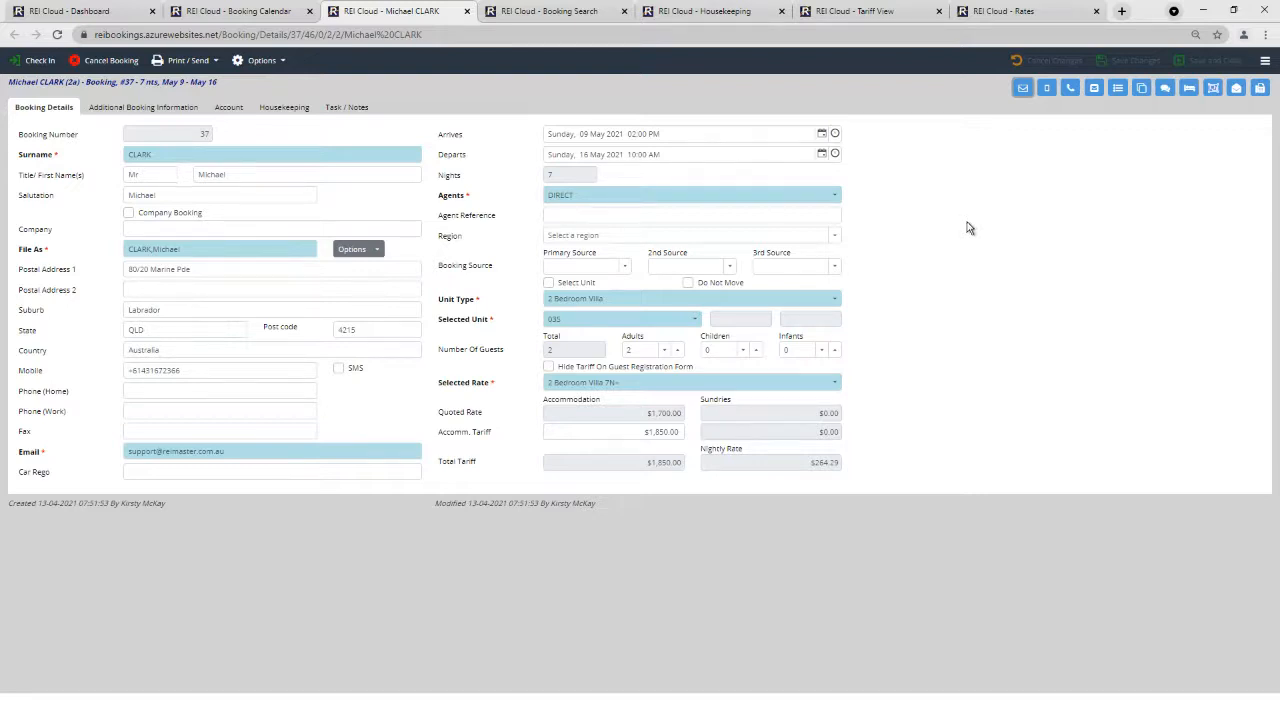
# Open the Booking.com agent record from Agents and show its Booking Info details.
pyautogui.click(70, 11)
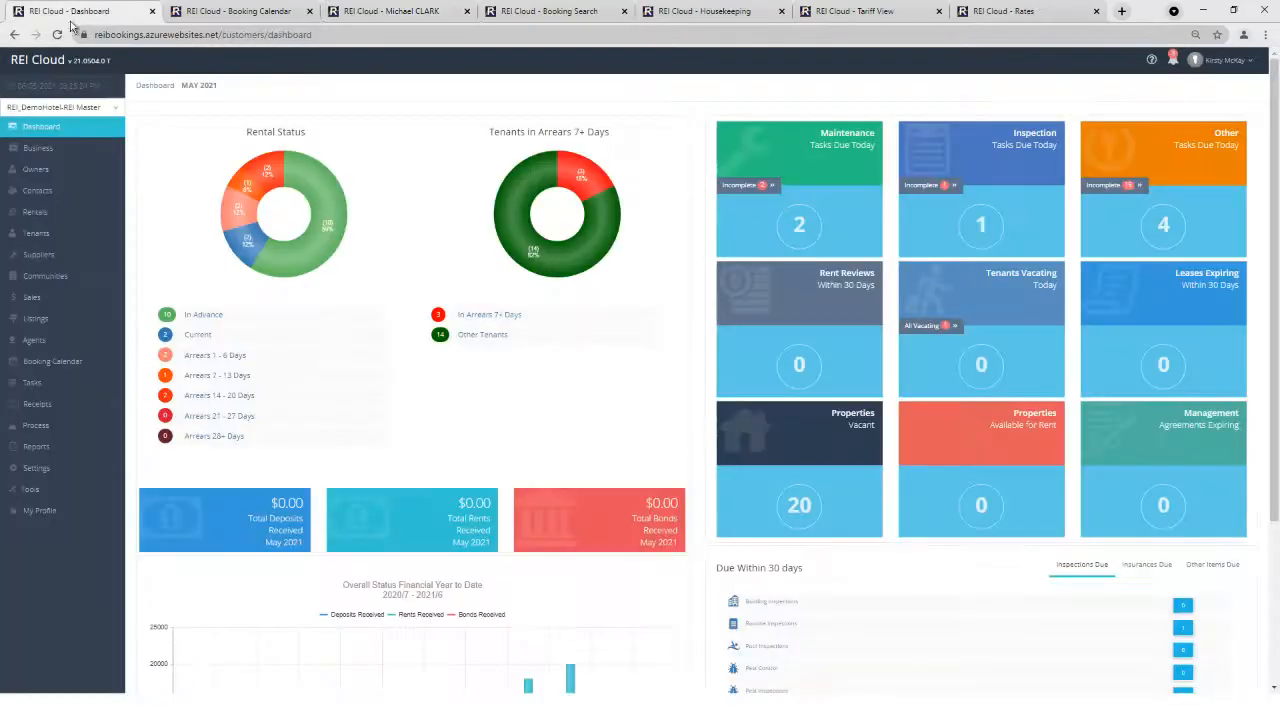
pyautogui.click(72, 340)
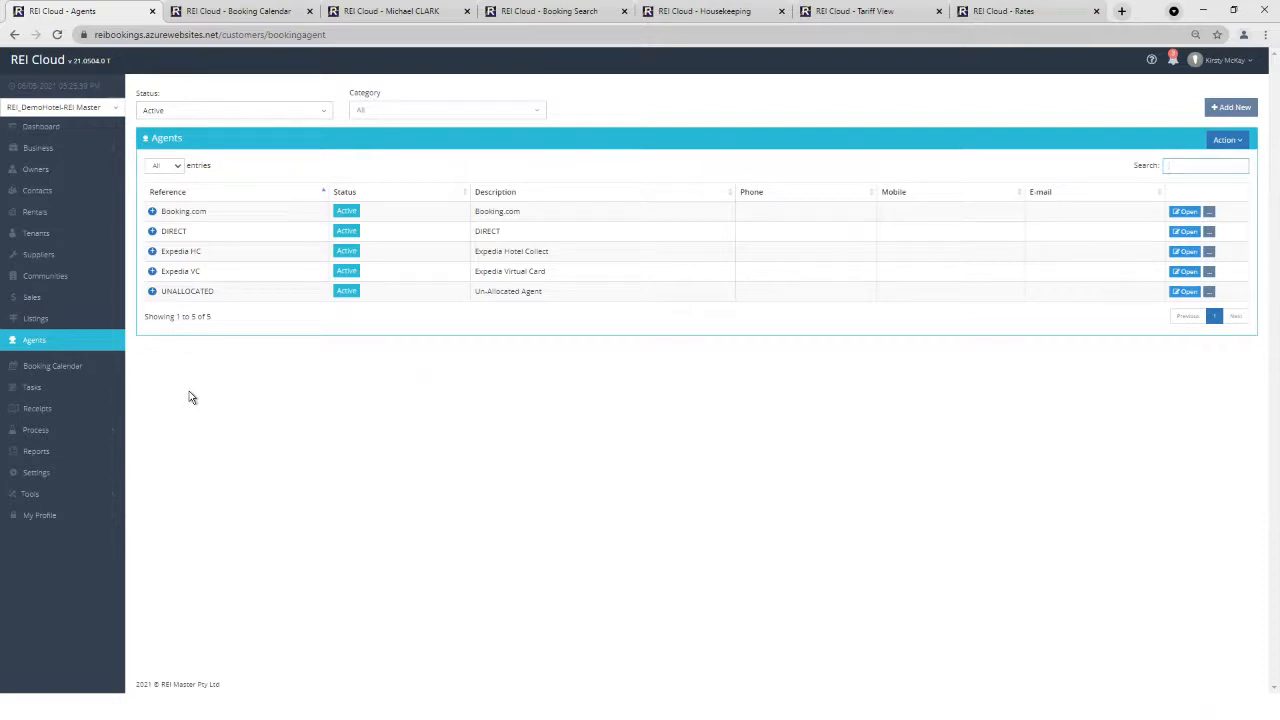
pyautogui.click(1185, 211)
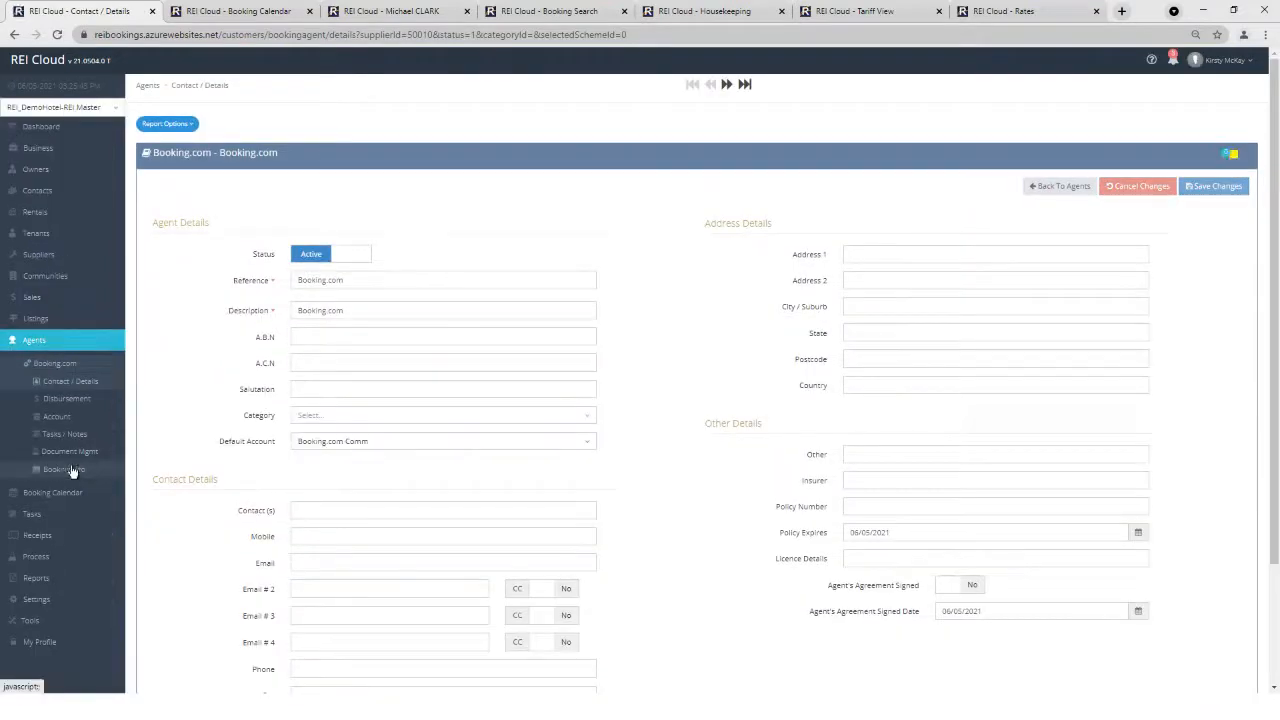
pyautogui.click(71, 470)
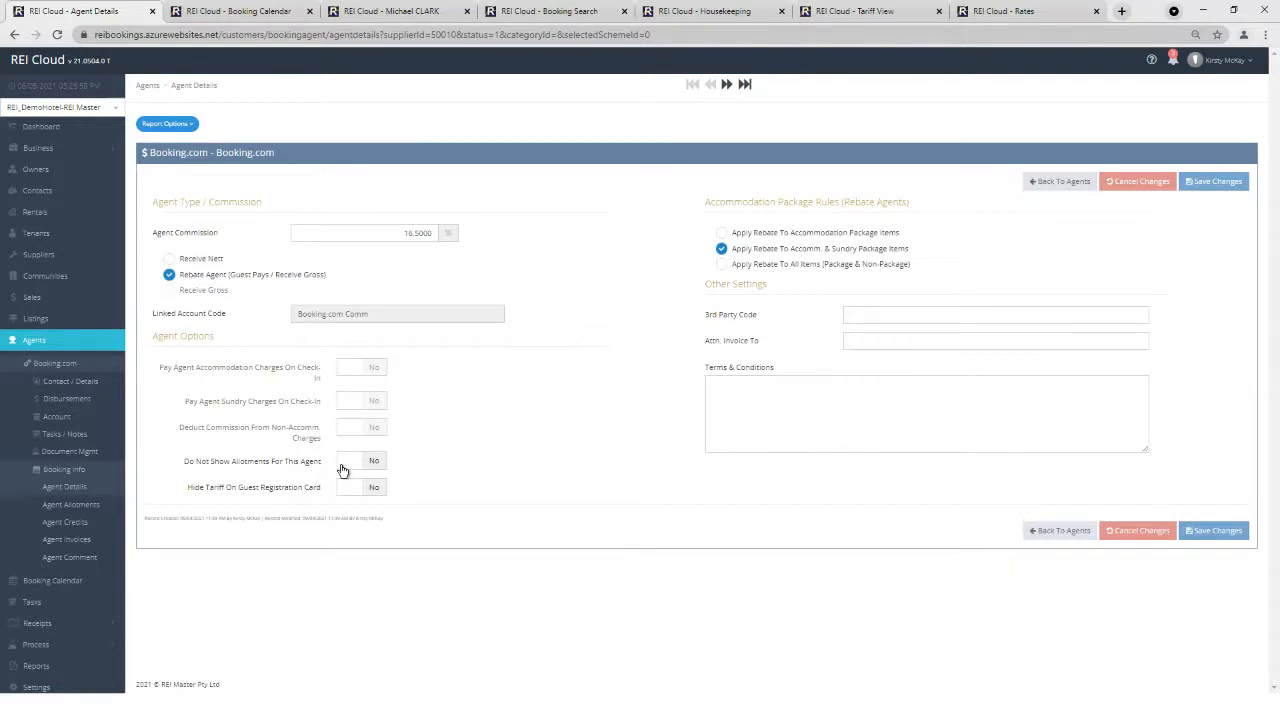
# Browse the Report List groups, returning to it after a look at the booking calendar.
pyautogui.click(42, 670)
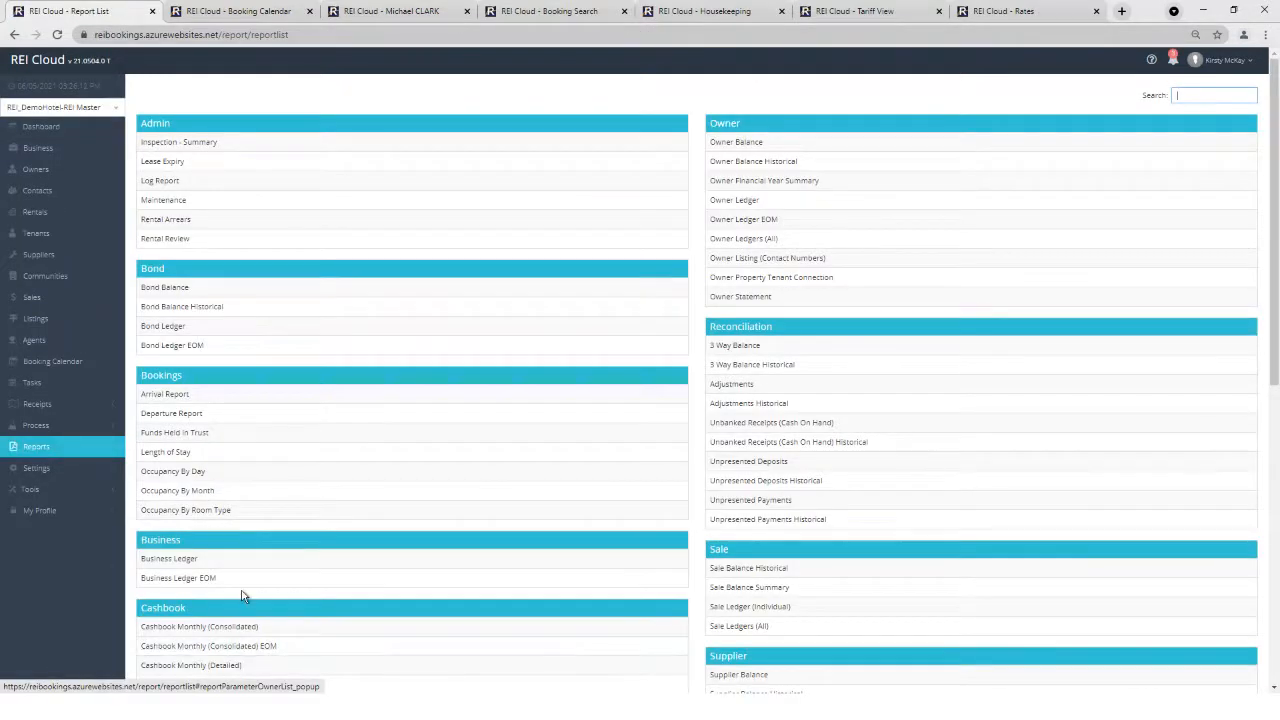
pyautogui.scroll(-5, 246, 584)
pyautogui.scroll(-3, 246, 588)
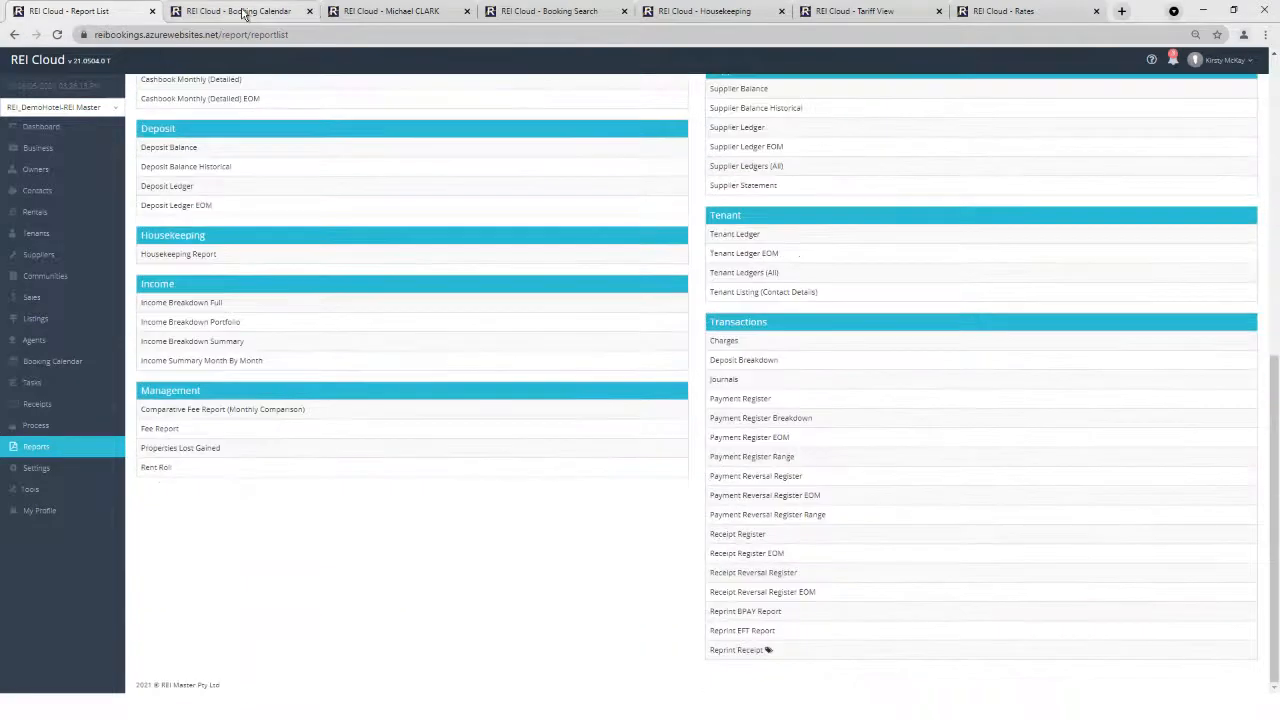
pyautogui.click(237, 11)
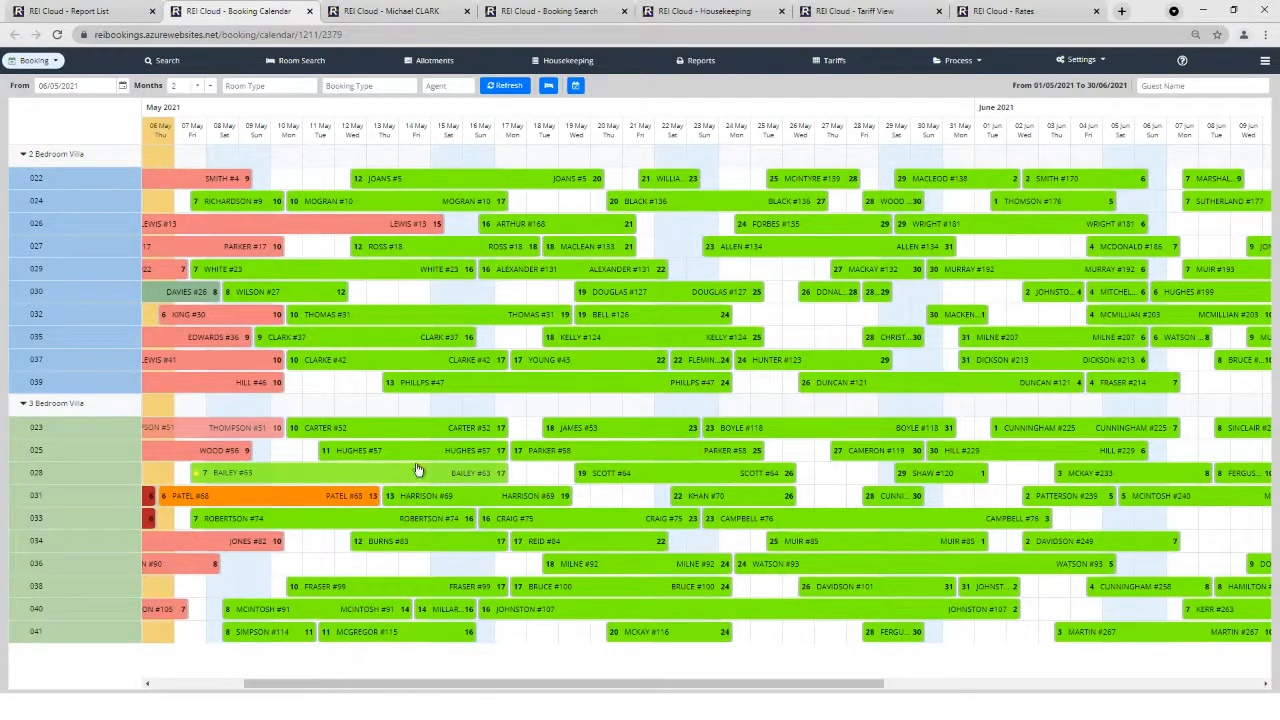
pyautogui.click(678, 64)
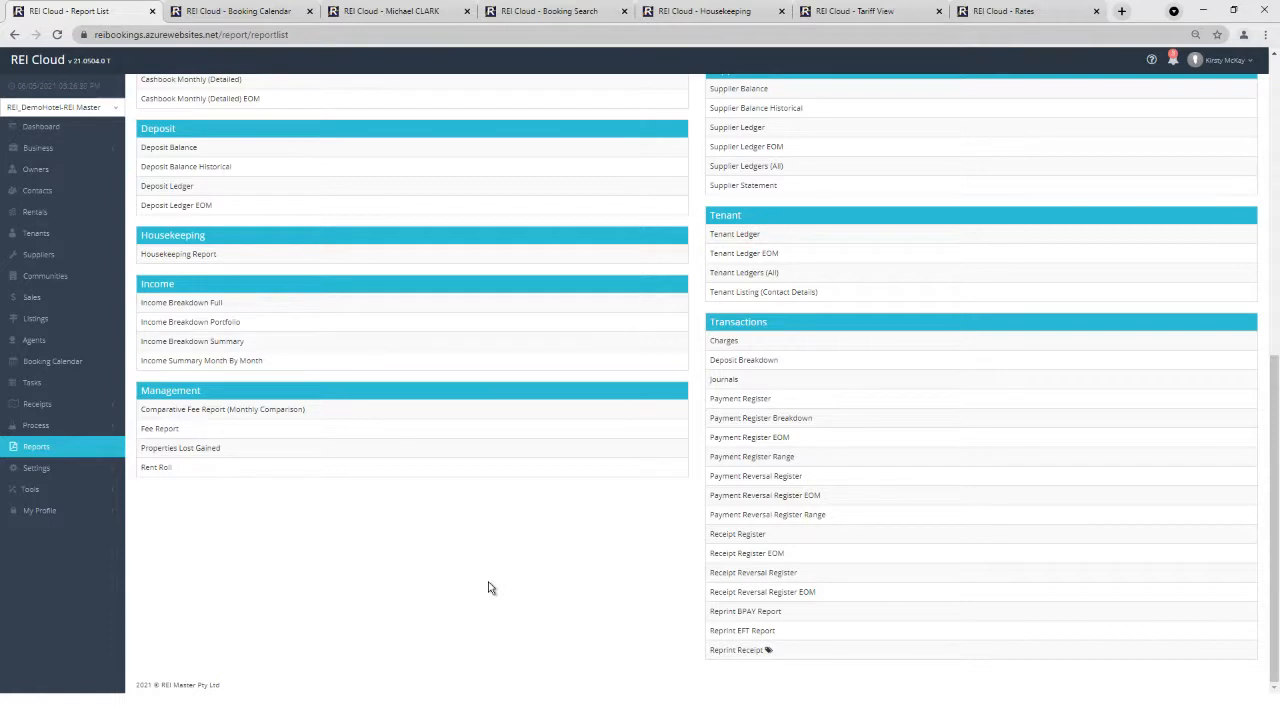
pyautogui.click(167, 259)
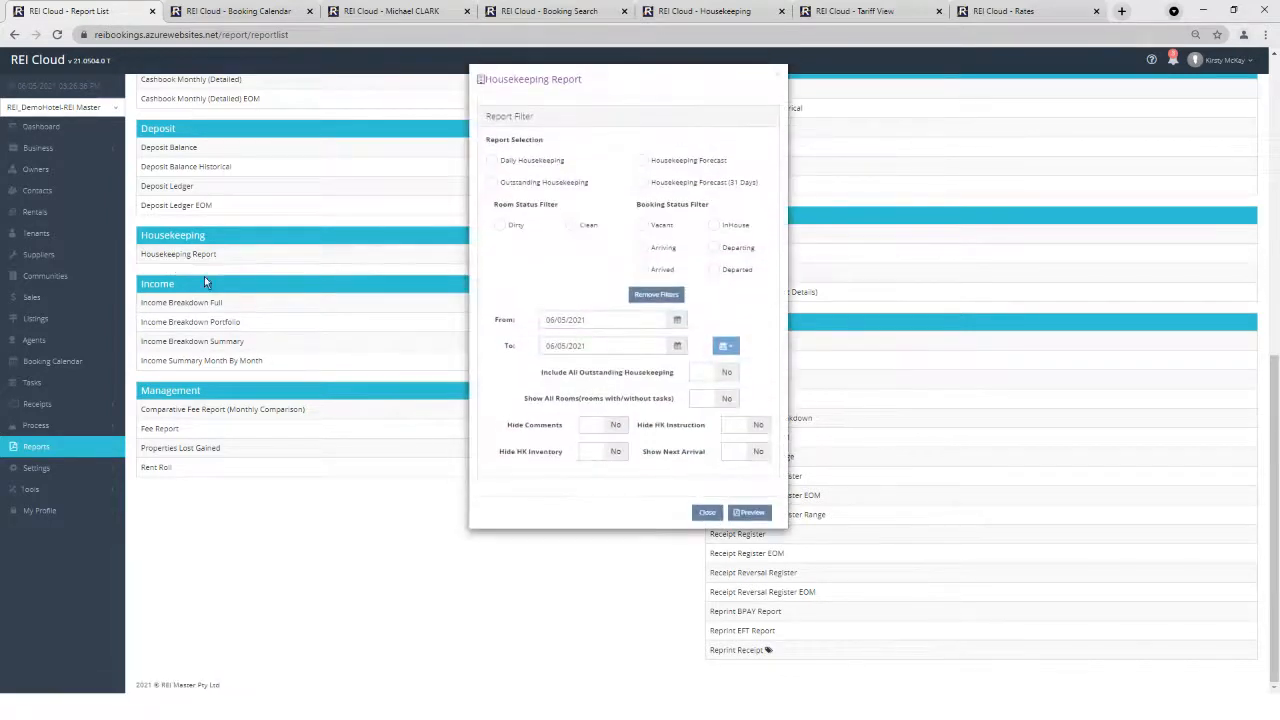
pyautogui.click(515, 163)
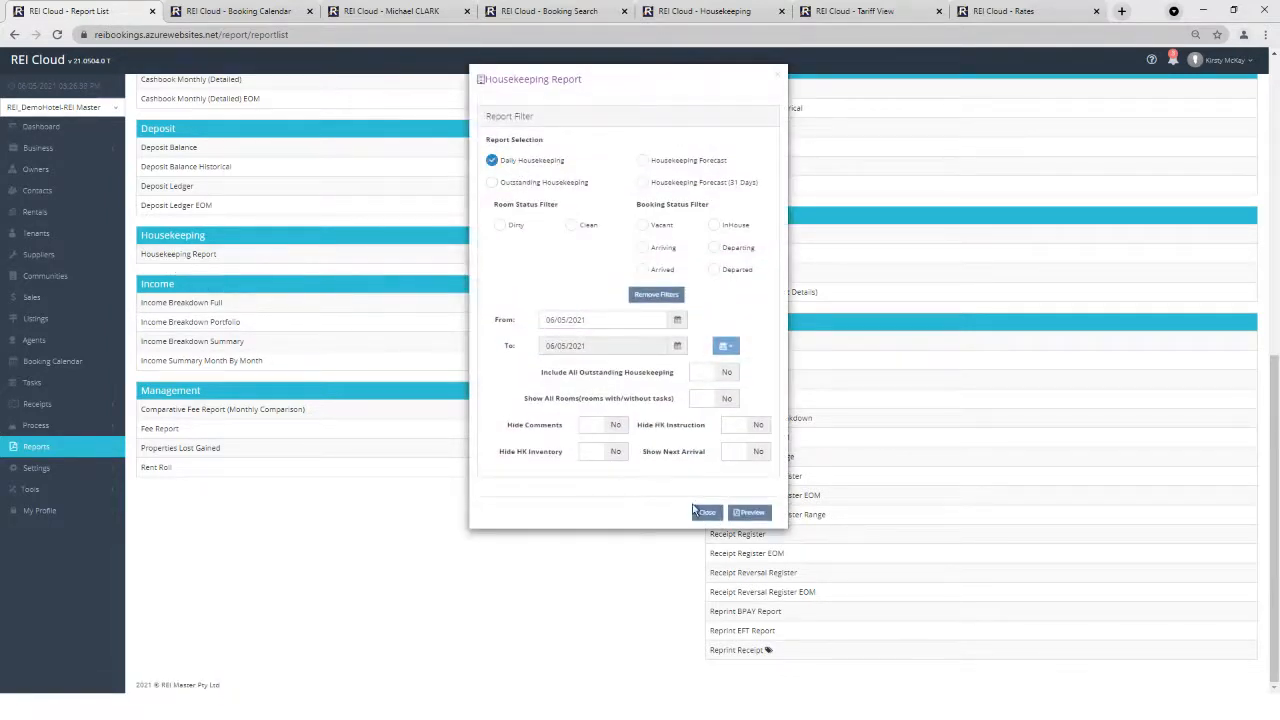
pyautogui.click(750, 512)
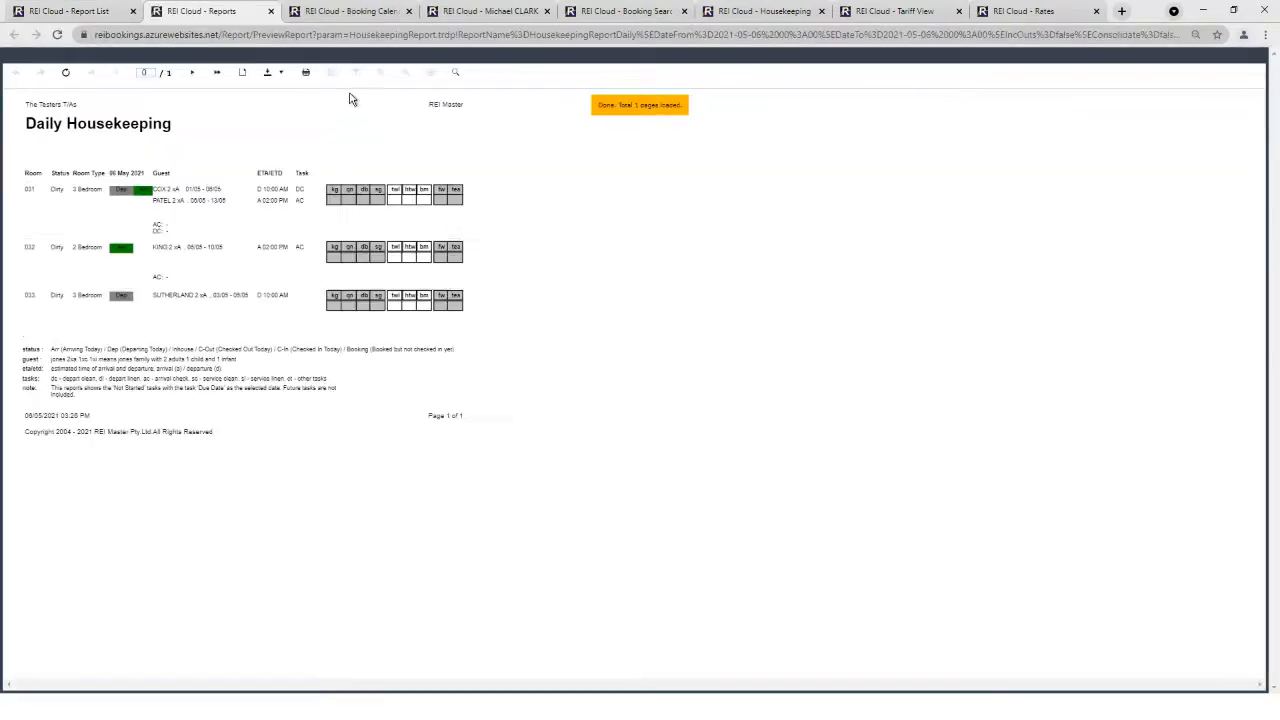
pyautogui.click(379, 73)
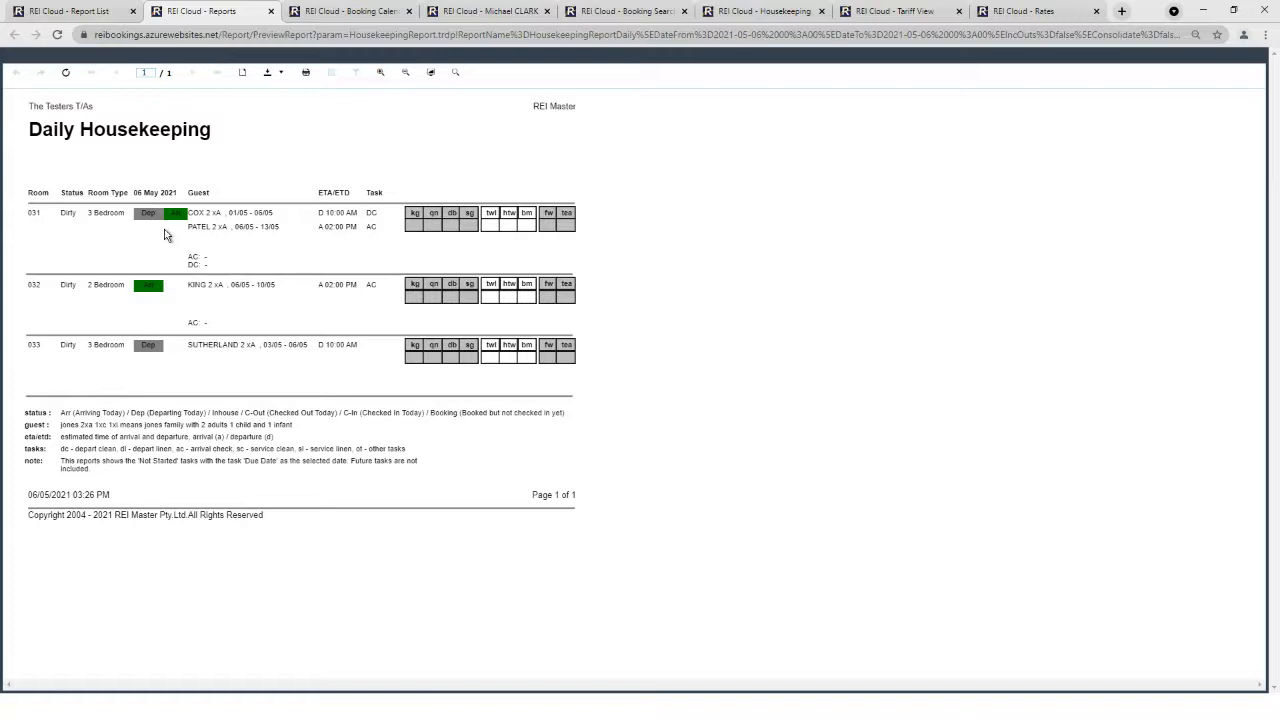
pyautogui.click(271, 11)
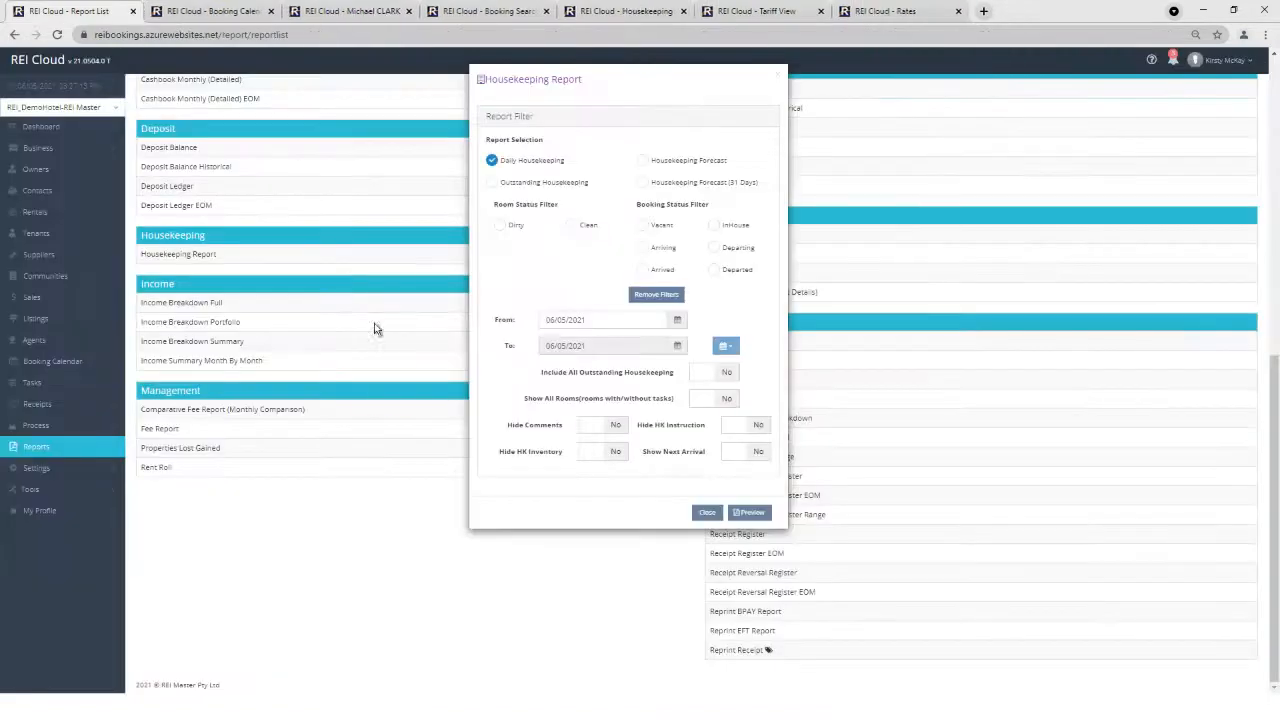
pyautogui.click(705, 513)
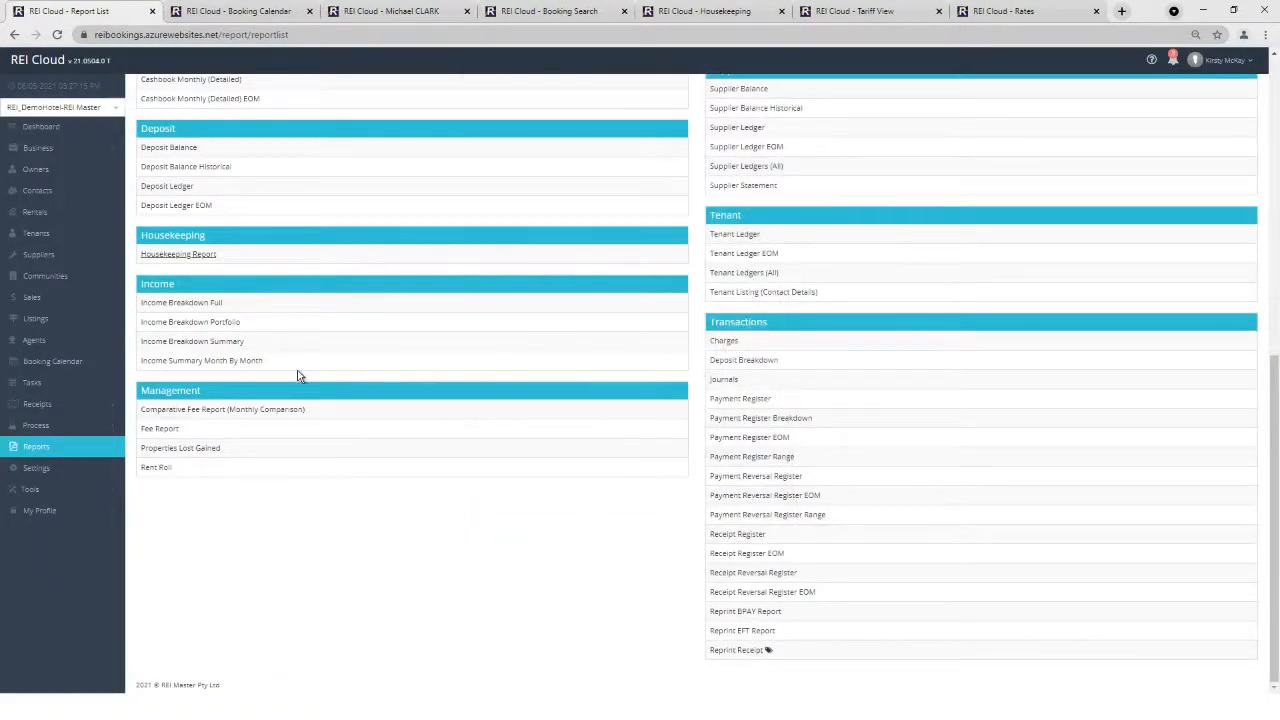
pyautogui.scroll(3, 297, 376)
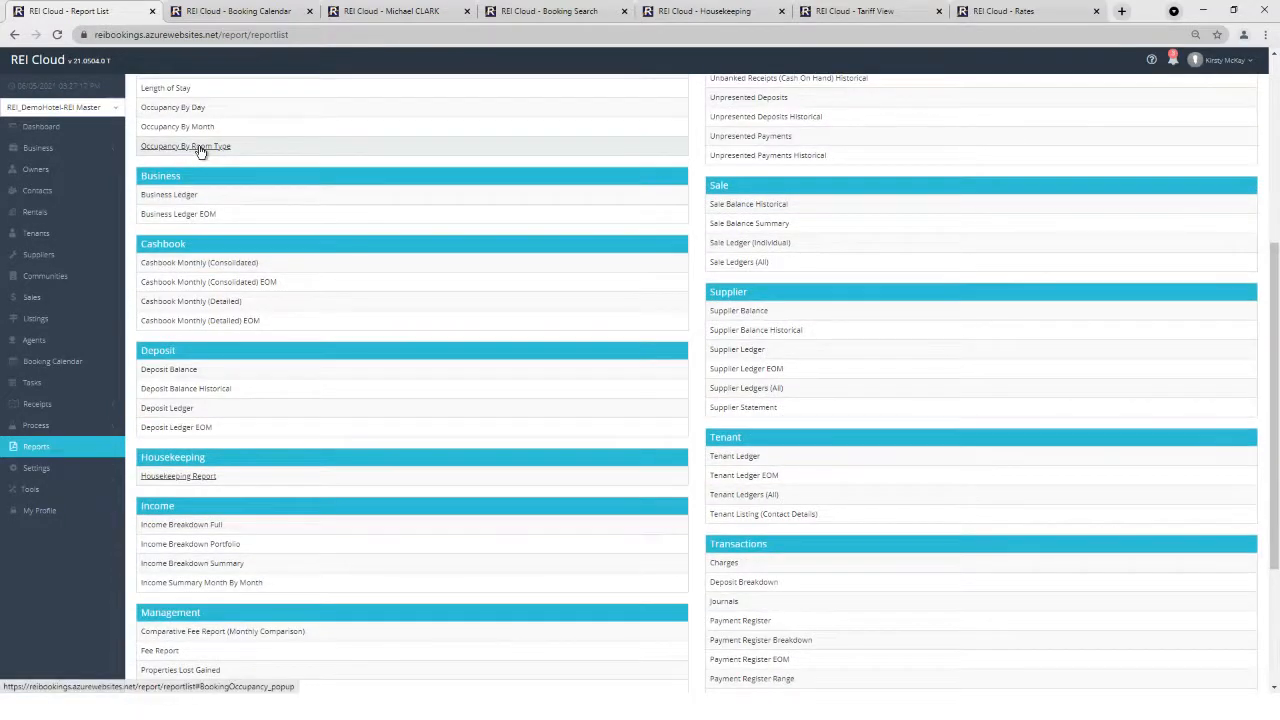
pyautogui.click(199, 147)
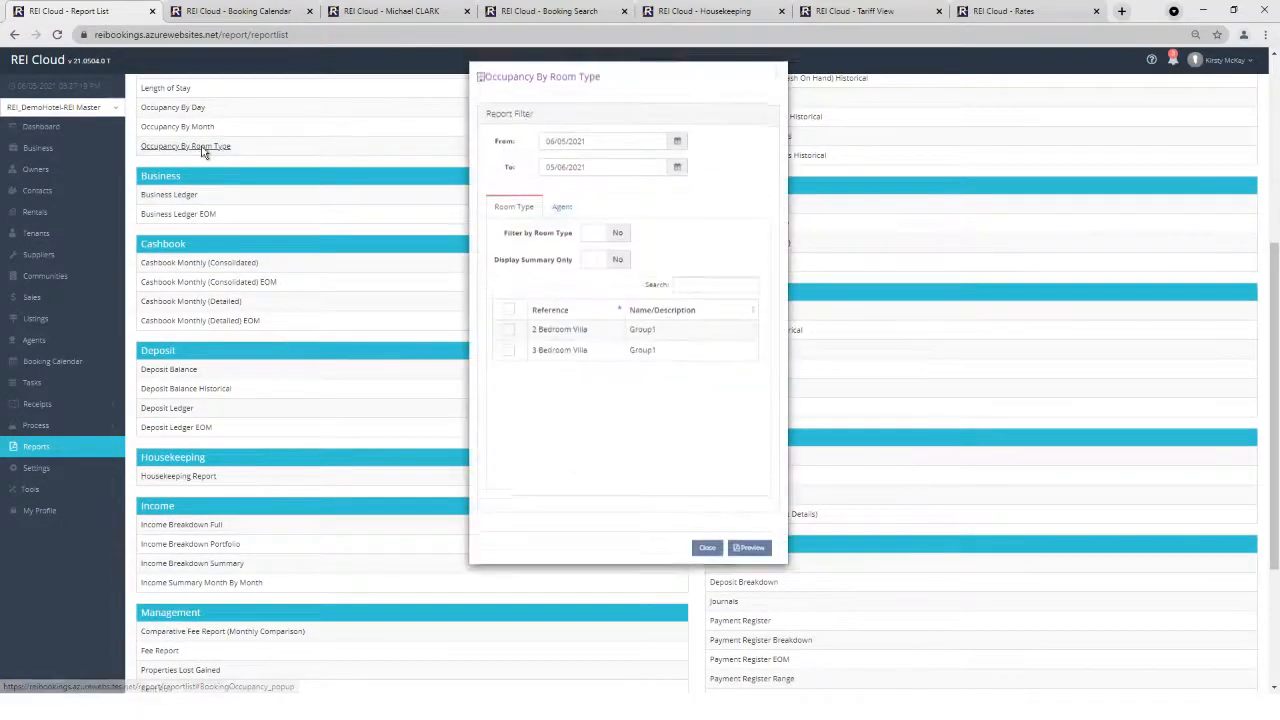
pyautogui.click(748, 550)
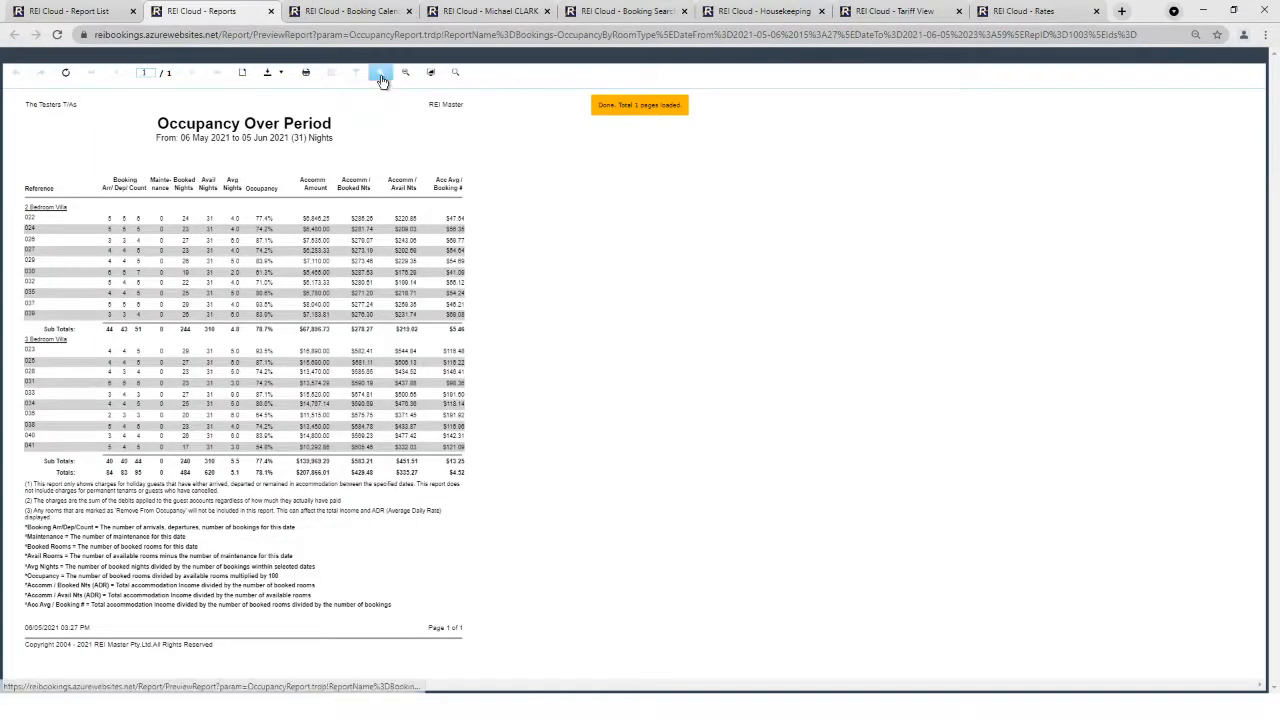
pyautogui.click(380, 74)
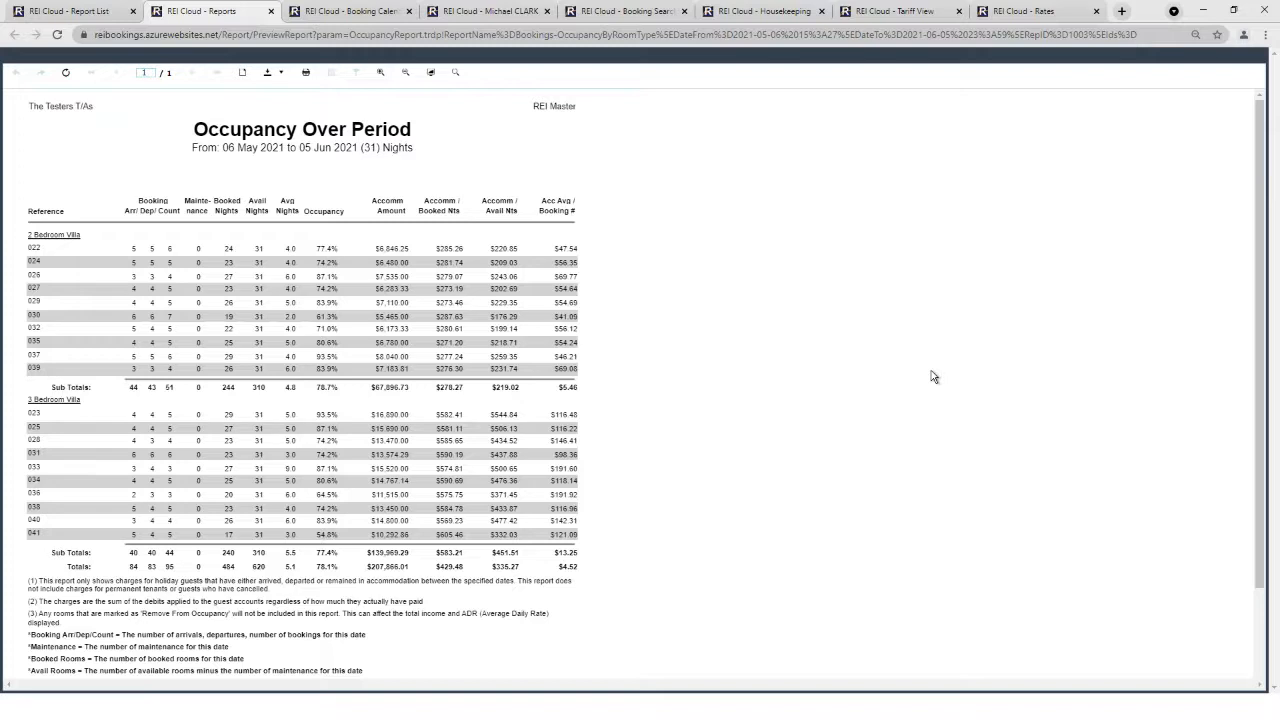
pyautogui.click(270, 11)
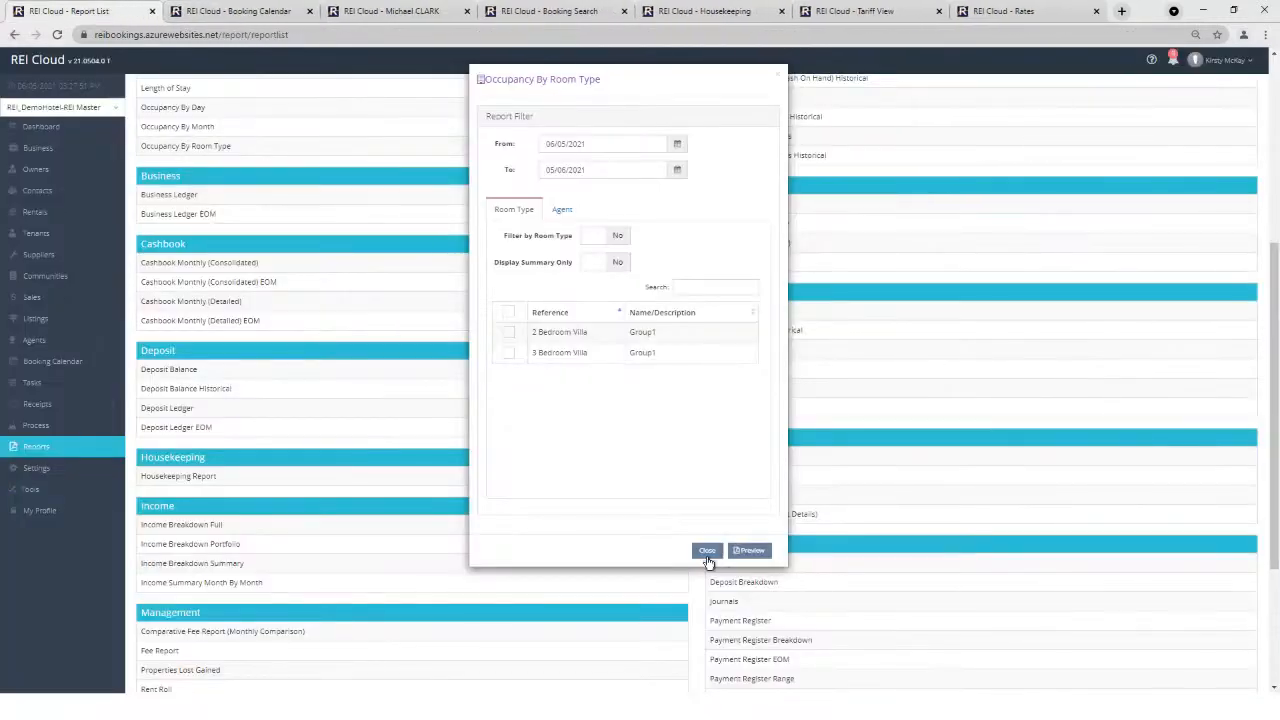
pyautogui.click(707, 552)
pyautogui.scroll(4, 300, 400)
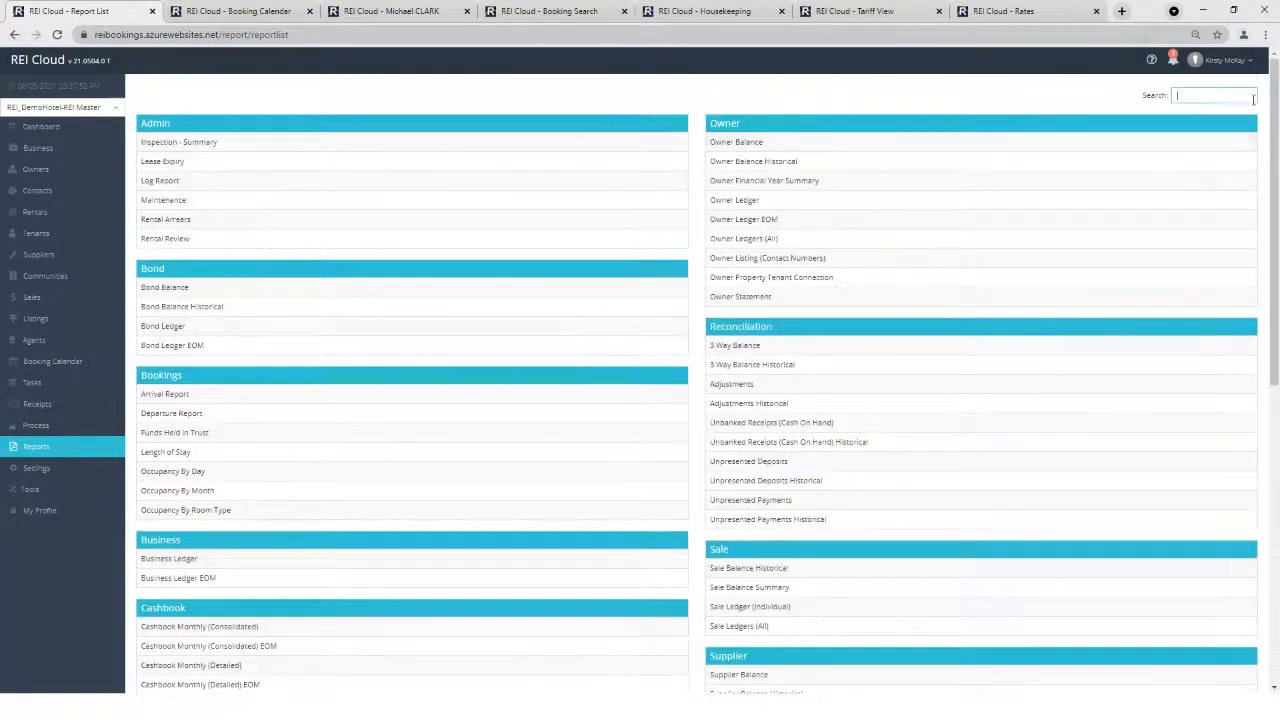
pyautogui.click(172, 396)
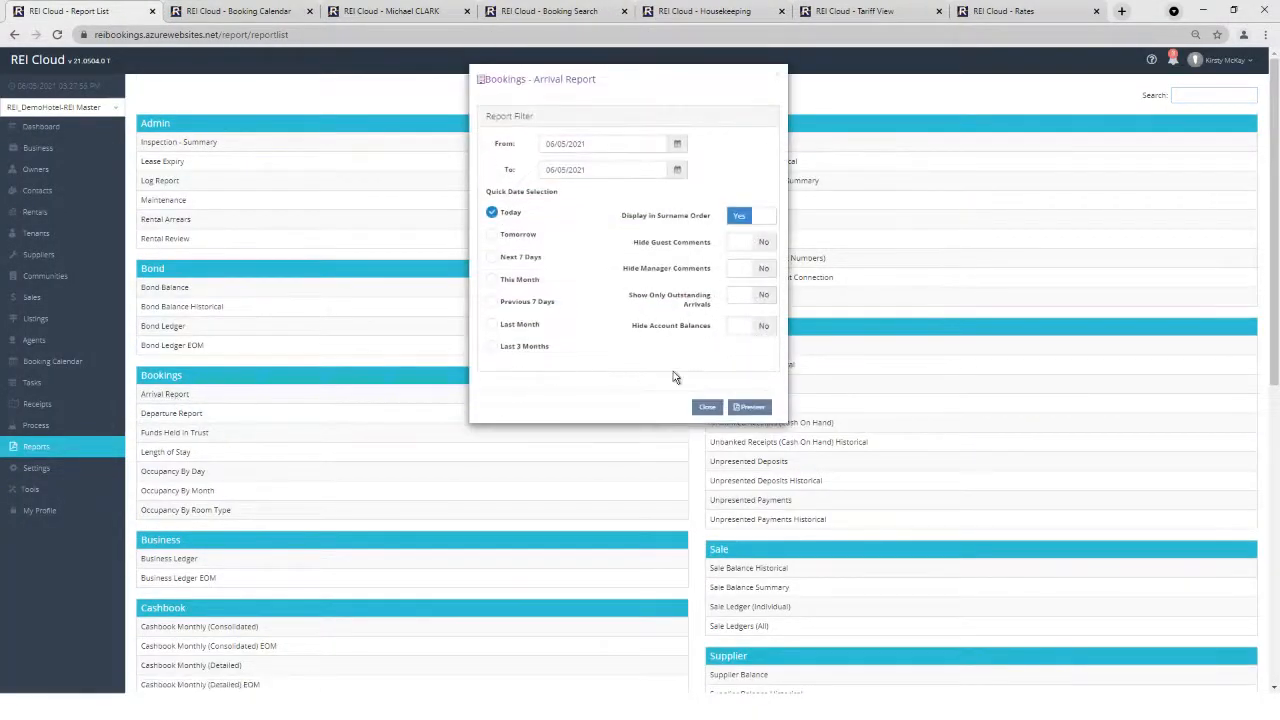
pyautogui.click(750, 408)
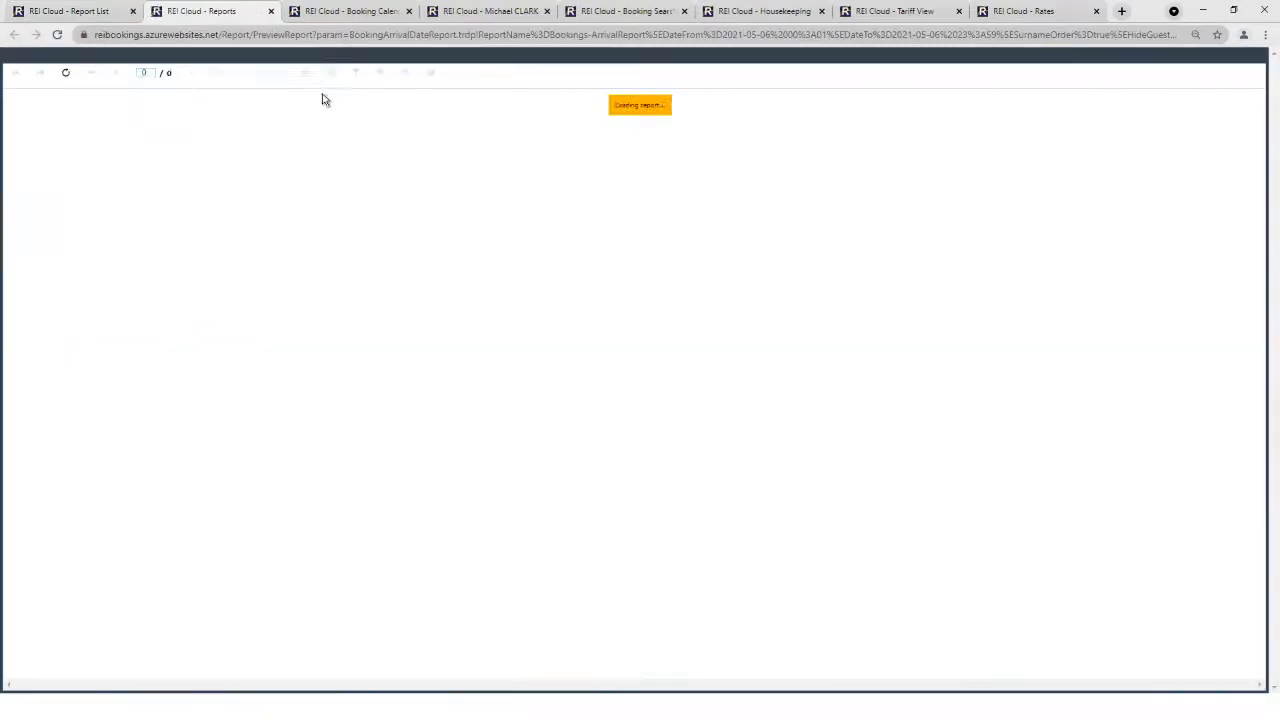
pyautogui.click(380, 72)
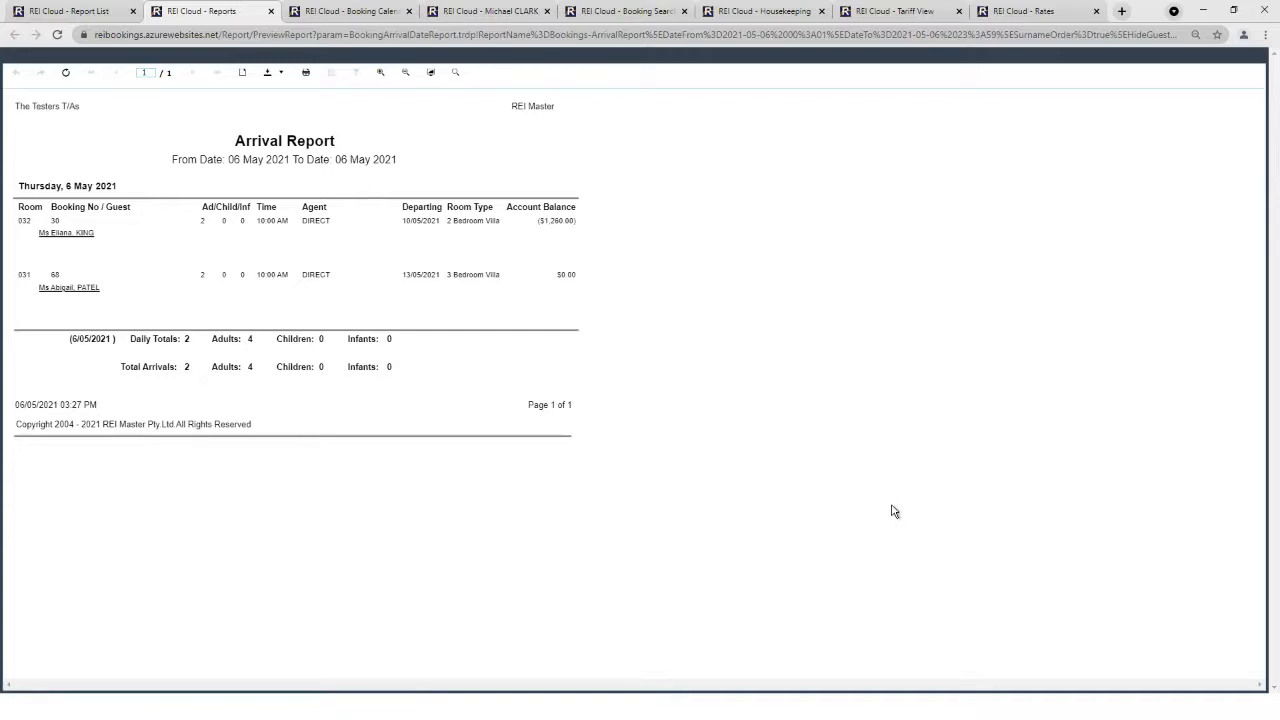
pyautogui.click(270, 11)
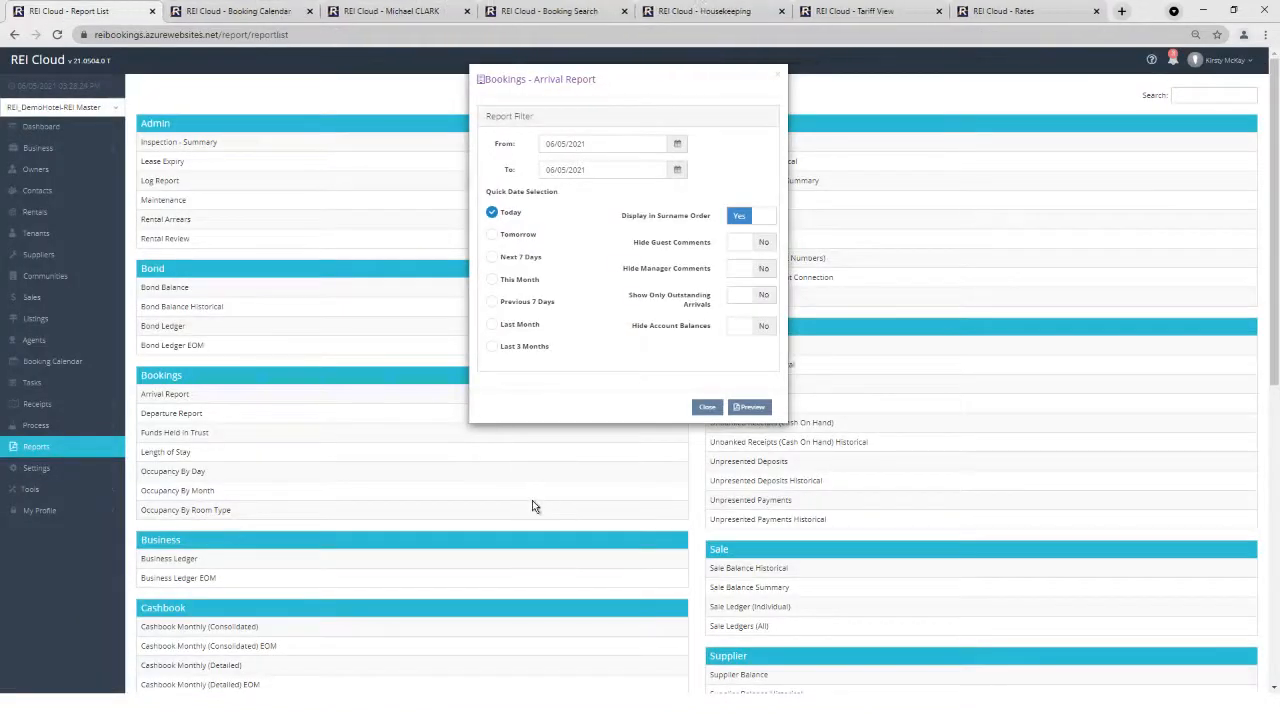
pyautogui.click(706, 407)
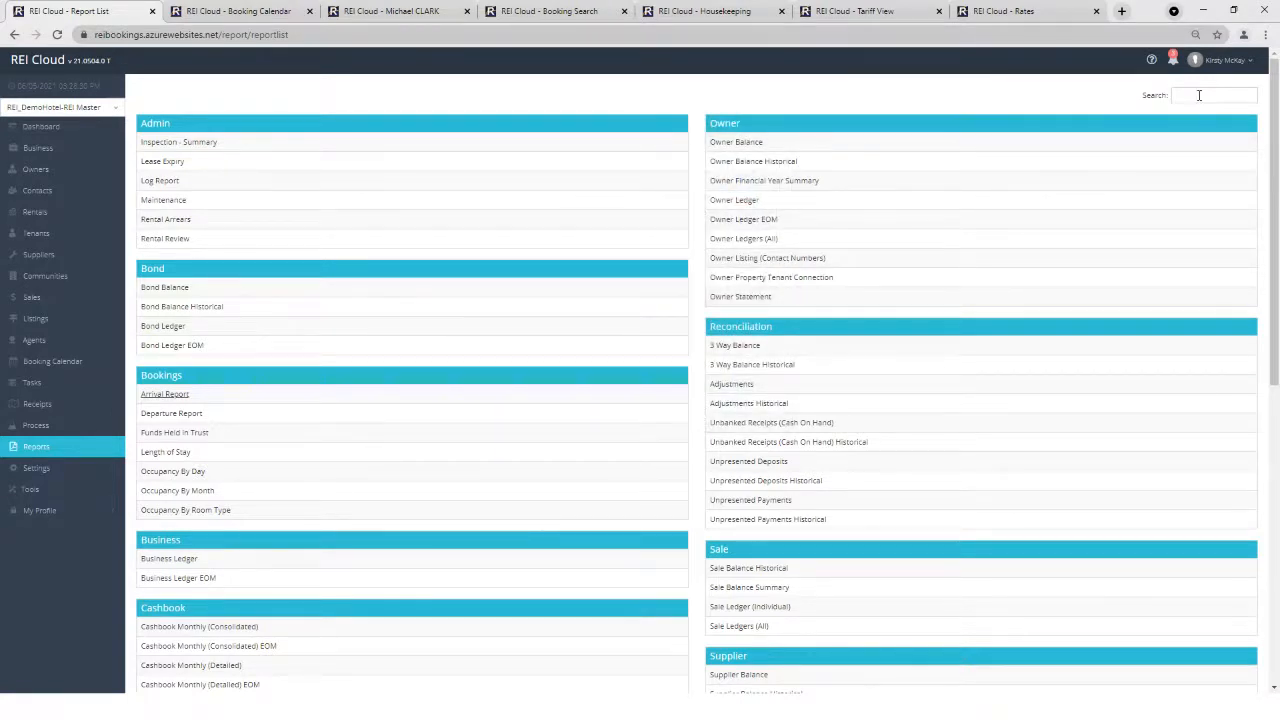
# Search the reports for 'Balance', then show the Cloudster Apartments community owners.
pyautogui.click(1199, 95)
pyautogui.write('Balance')
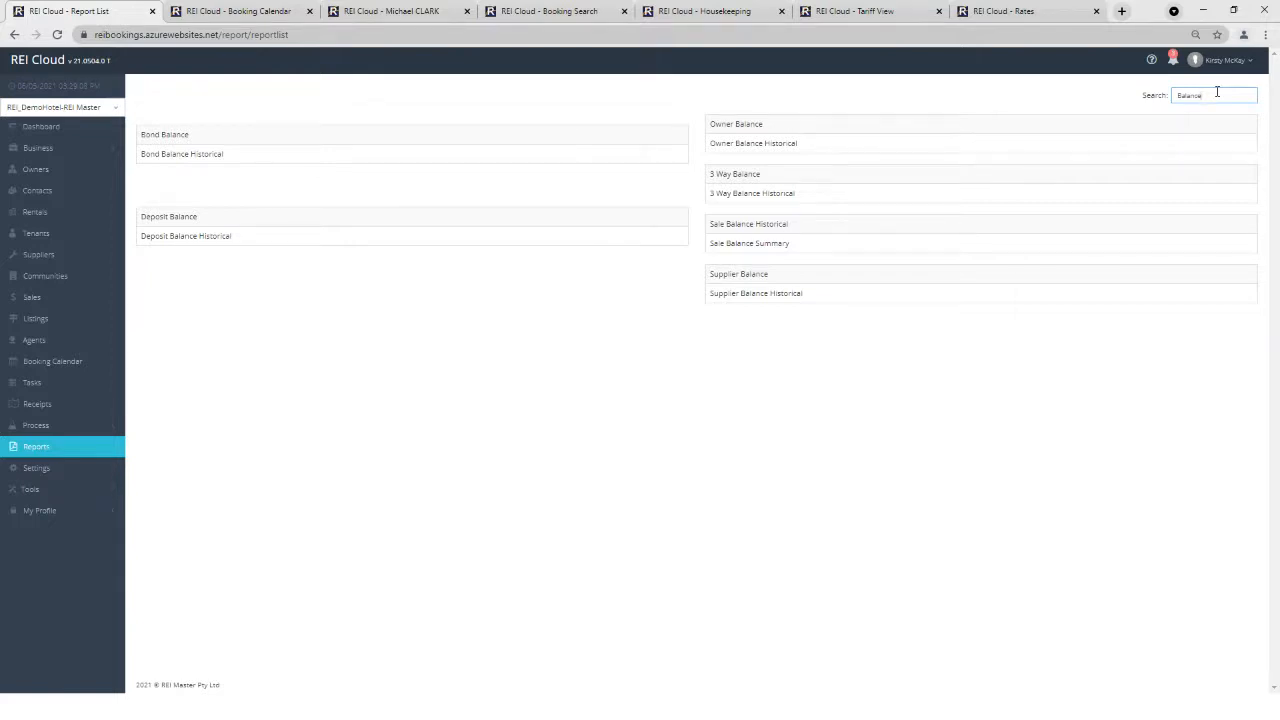
pyautogui.click(45, 280)
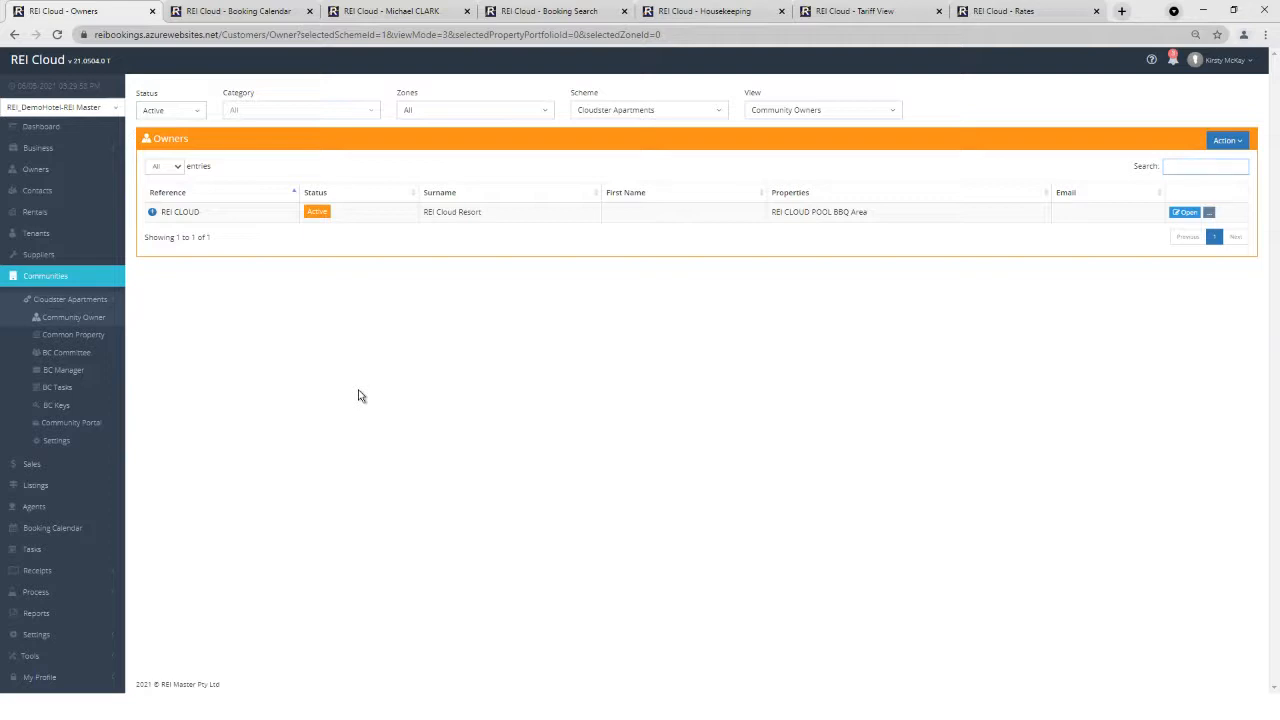
# Open the Cloudster Apartments Common Property list, then the BC Tasks due today.
pyautogui.click(75, 340)
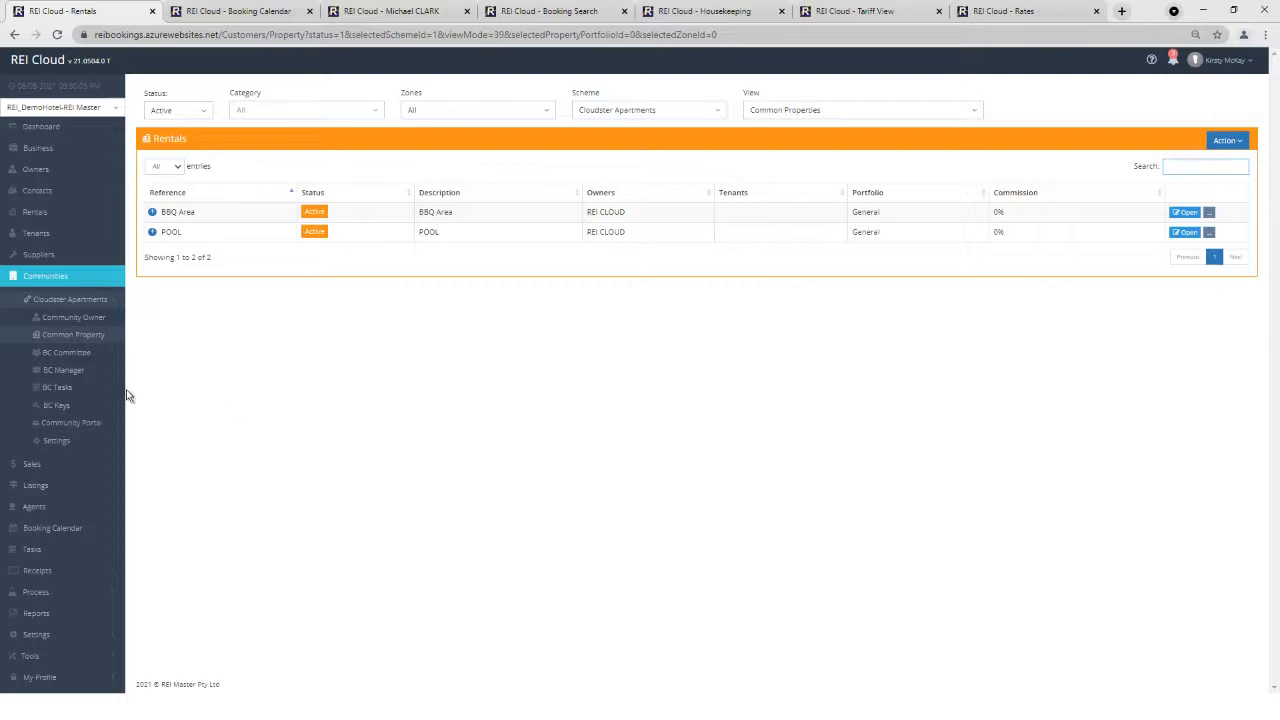
pyautogui.click(57, 387)
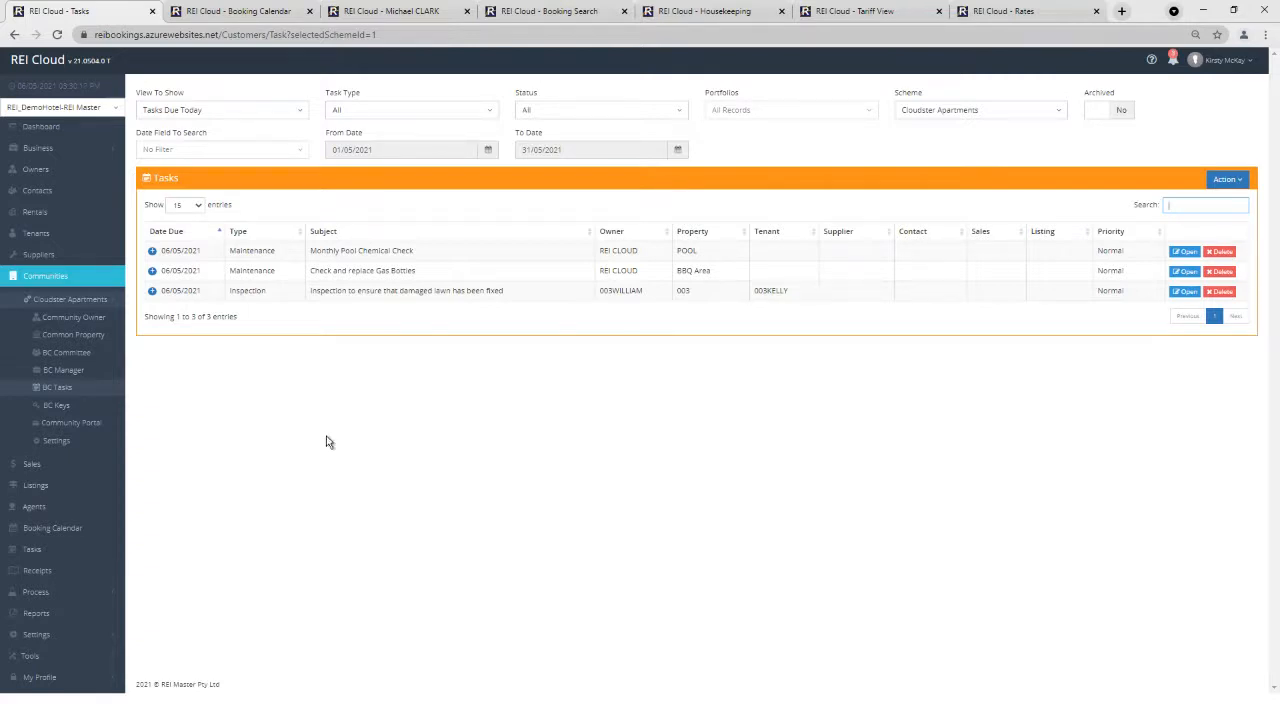
pyautogui.press('ctrl')
pyautogui.click(1174, 68)
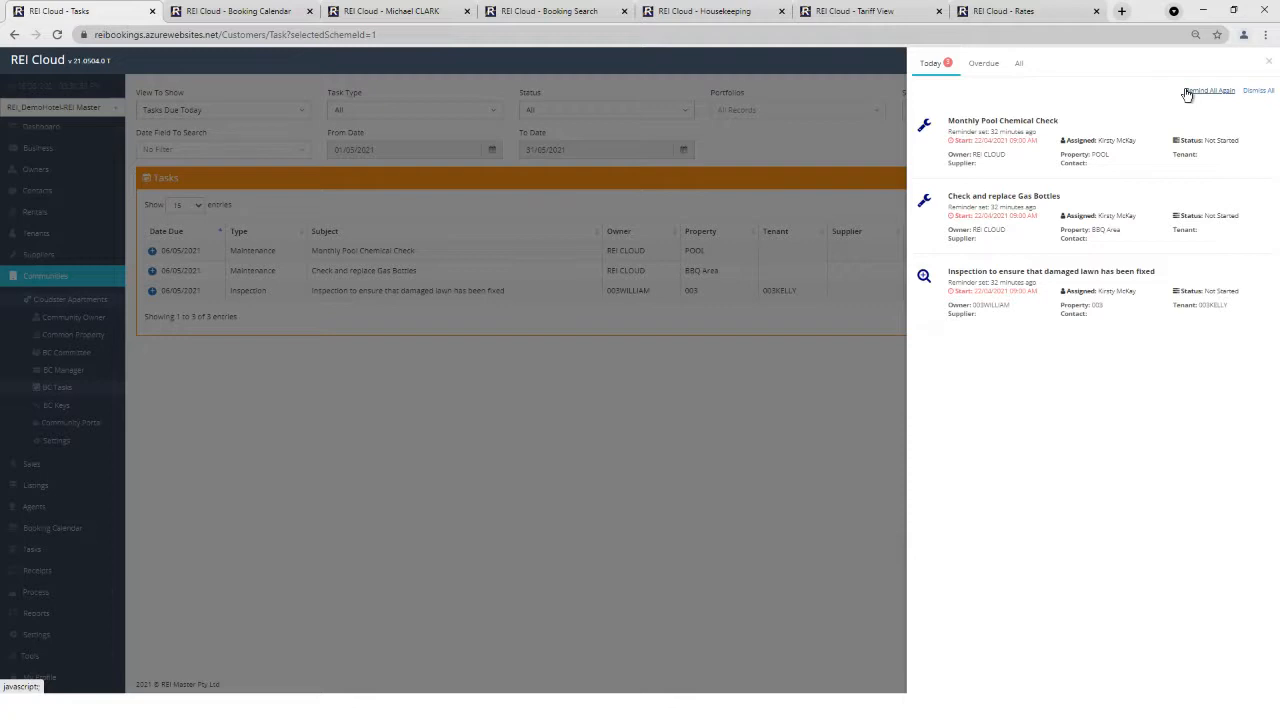
pyautogui.click(1268, 62)
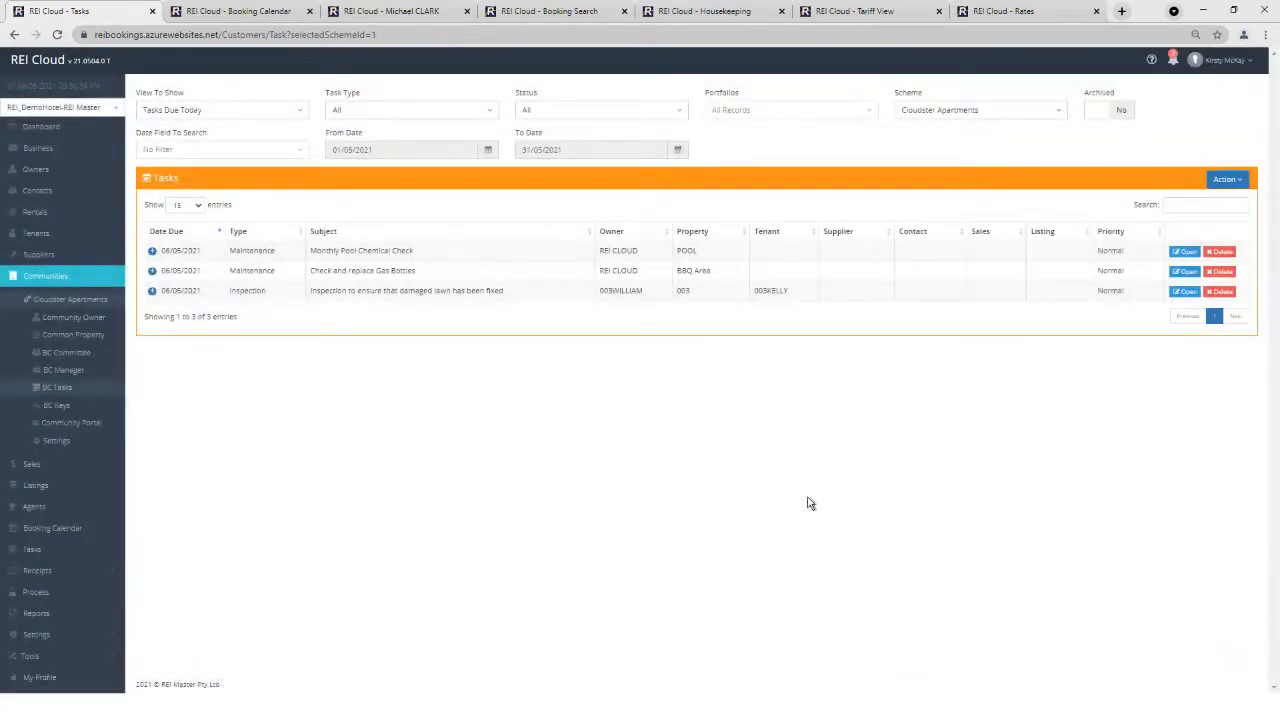
# Show the BC Committee owners, select all six, and review then dismiss the messaging options.
pyautogui.click(63, 352)
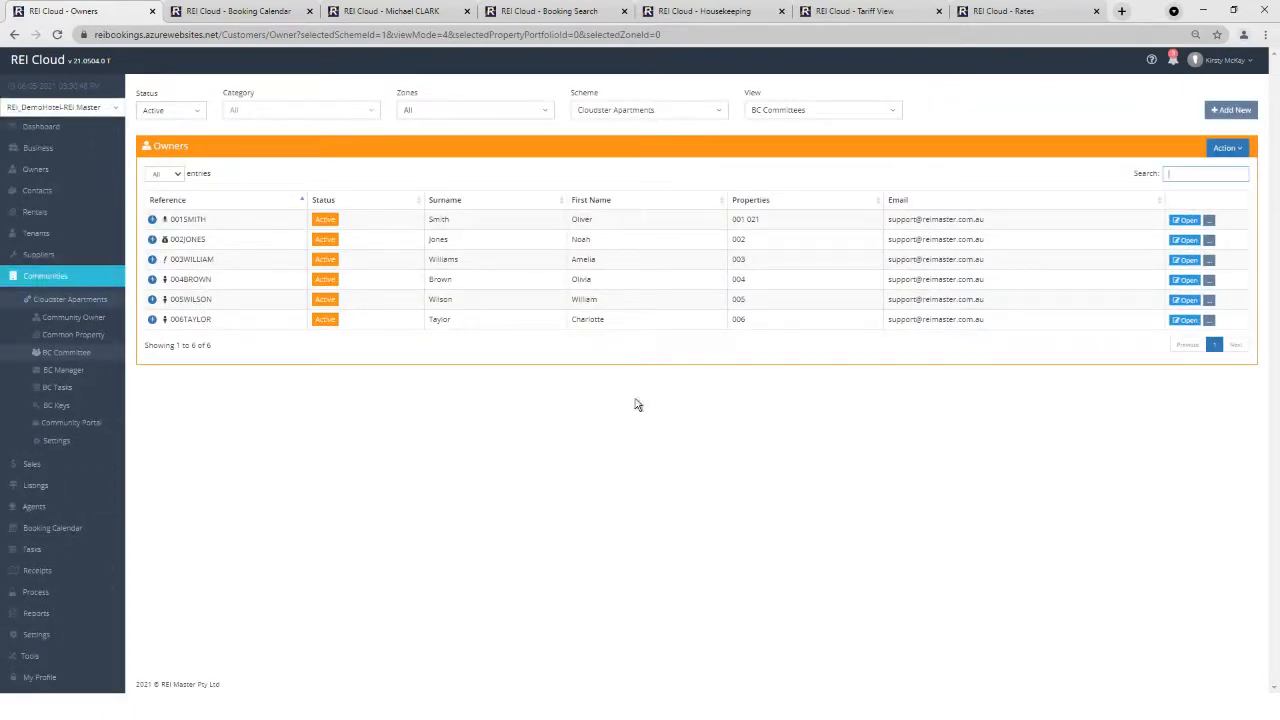
pyautogui.click(1218, 148)
pyautogui.click(1207, 172)
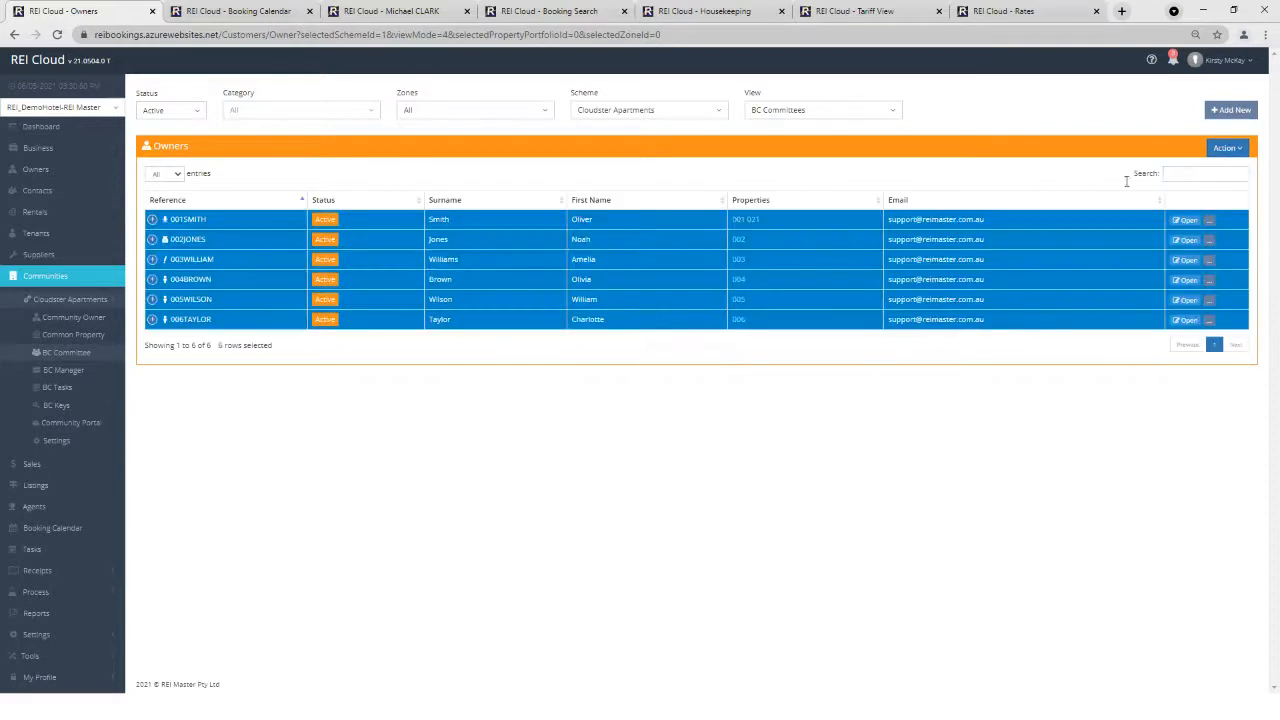
pyautogui.rightClick(788, 283)
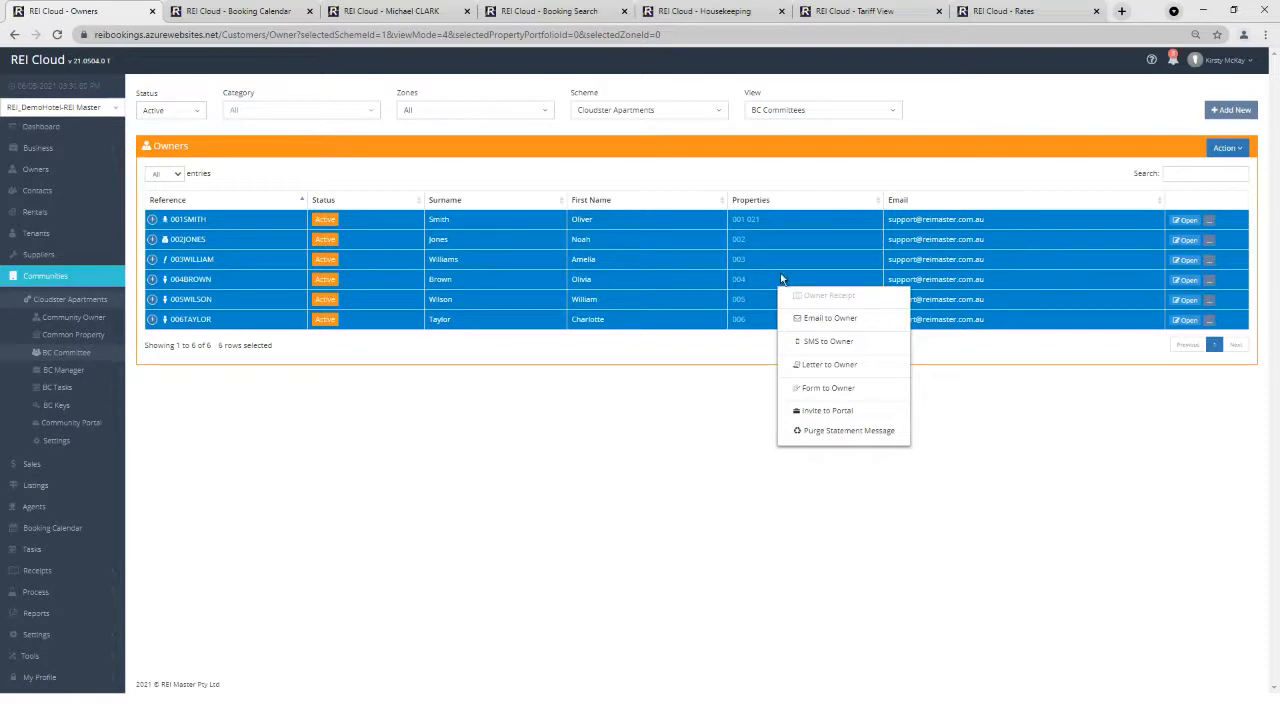
pyautogui.click(645, 400)
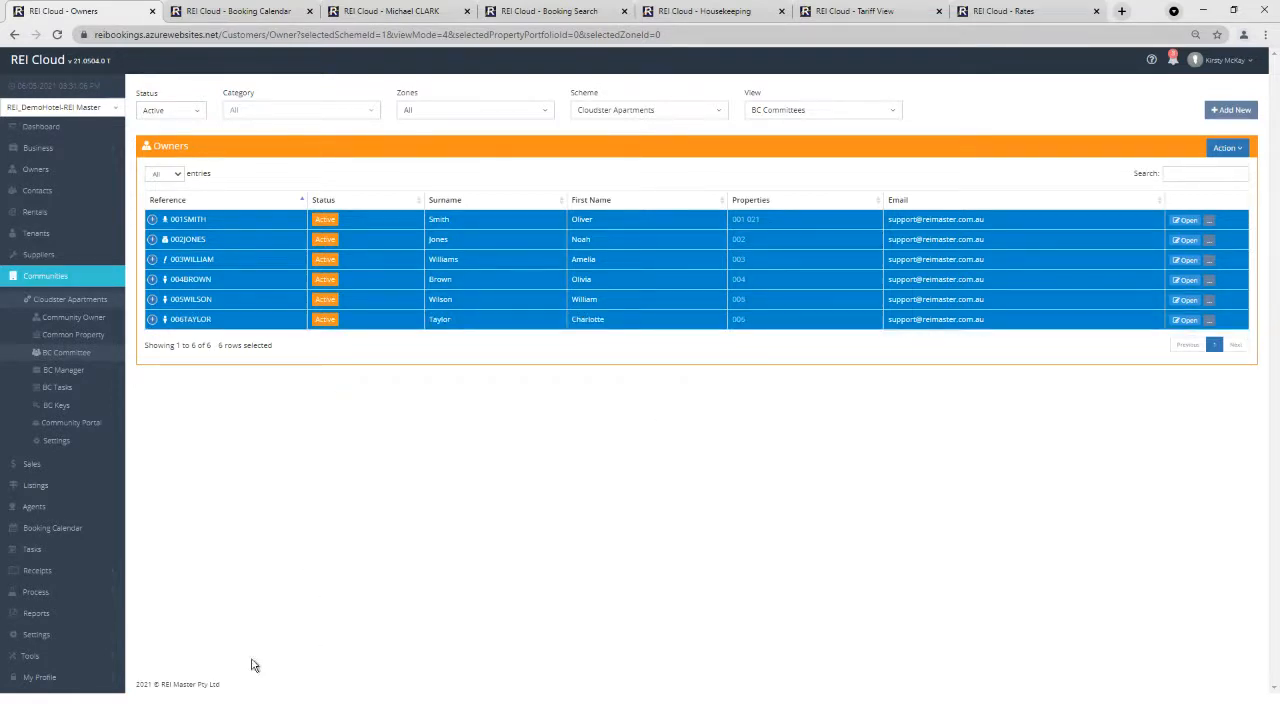
pyautogui.click(64, 594)
pyautogui.scroll(-3, 100, 450)
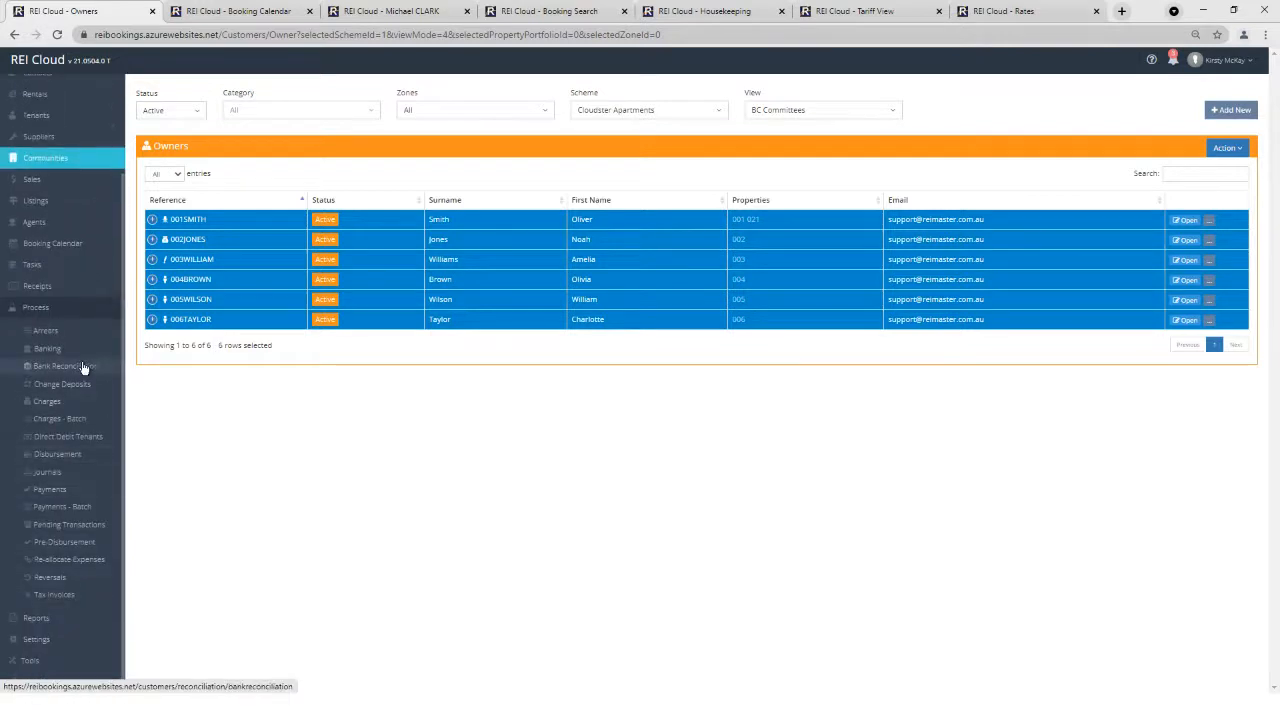
# Bank both card receipts via Card Receipts Only, finalising $4,800.00 and previewing the banked report.
pyautogui.click(52, 350)
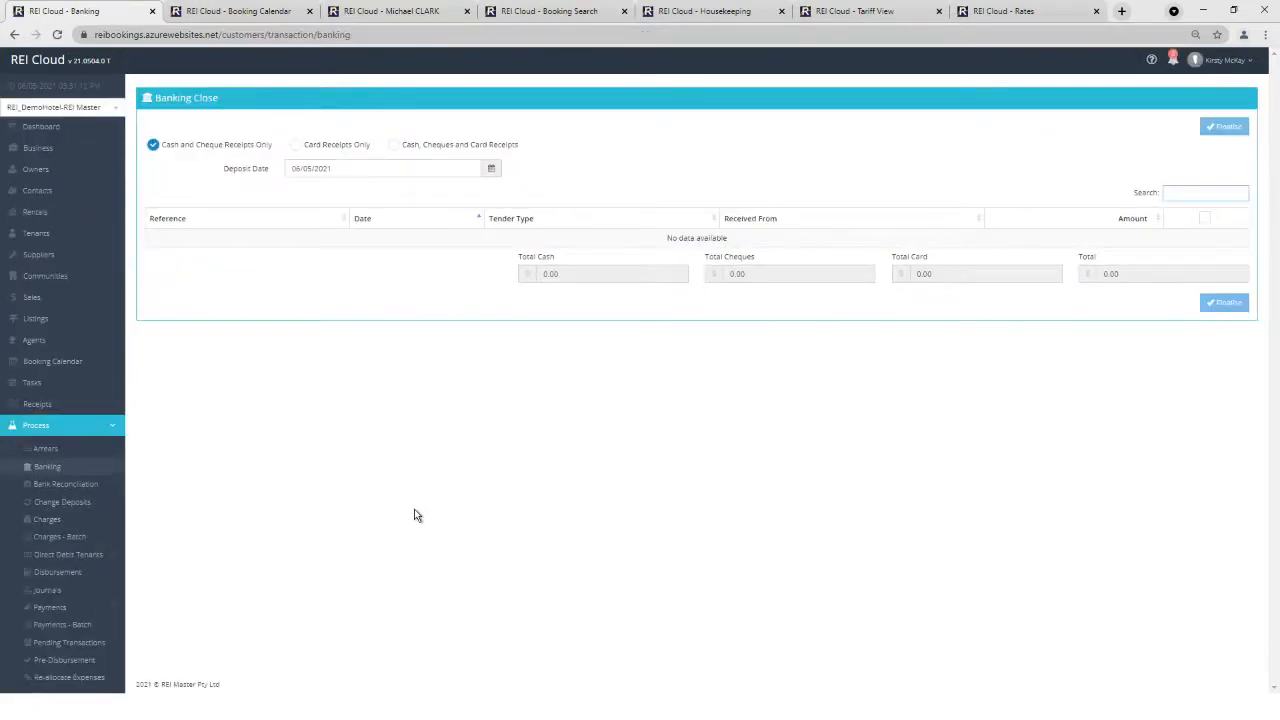
pyautogui.click(296, 145)
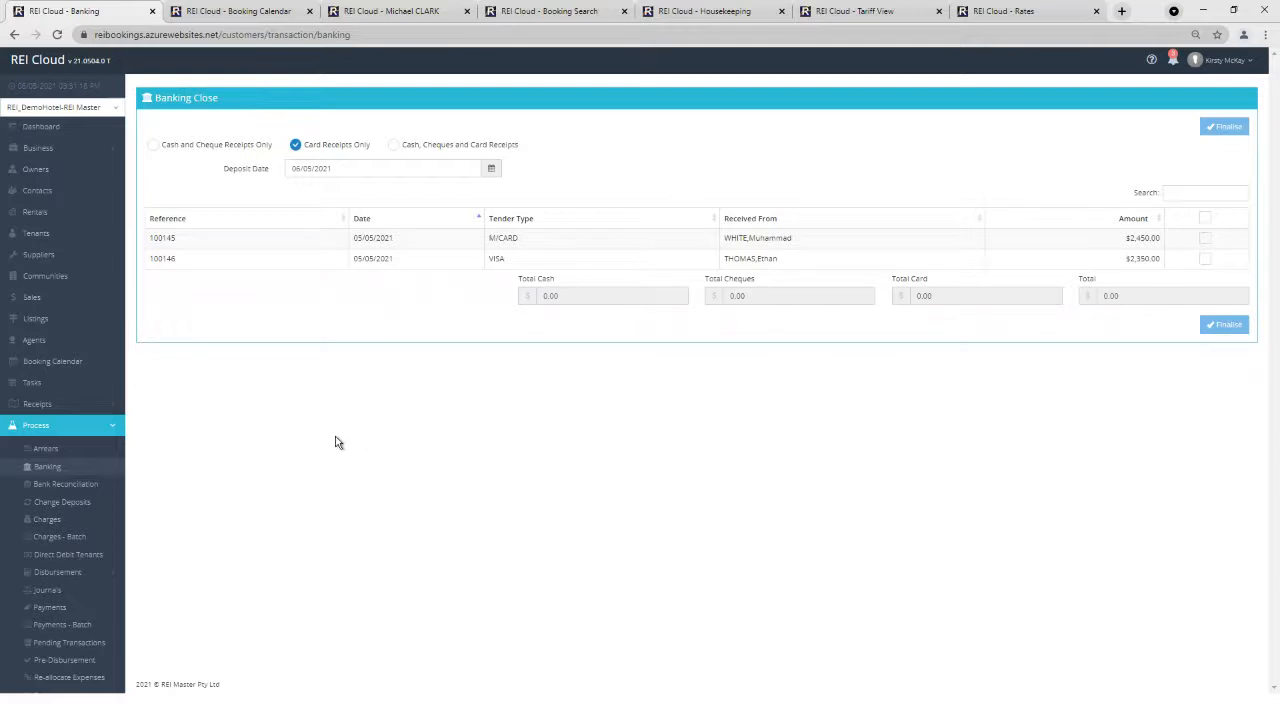
pyautogui.click(1205, 217)
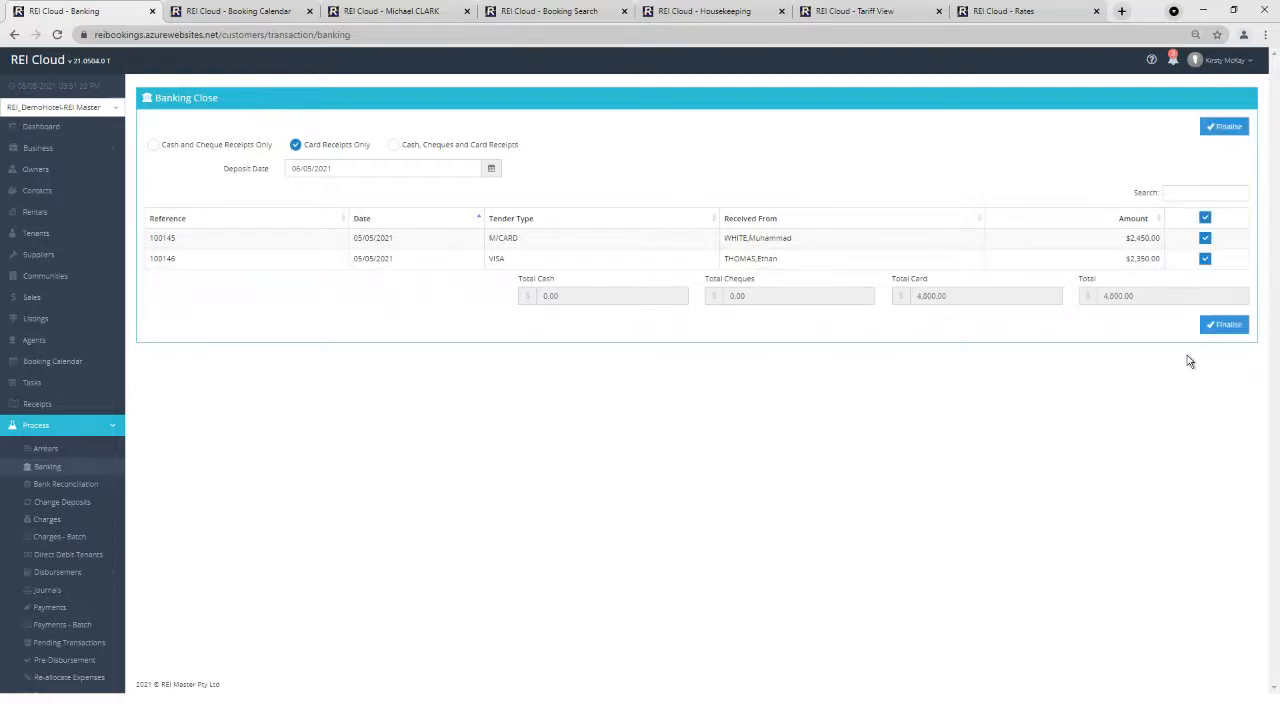
pyautogui.click(1220, 326)
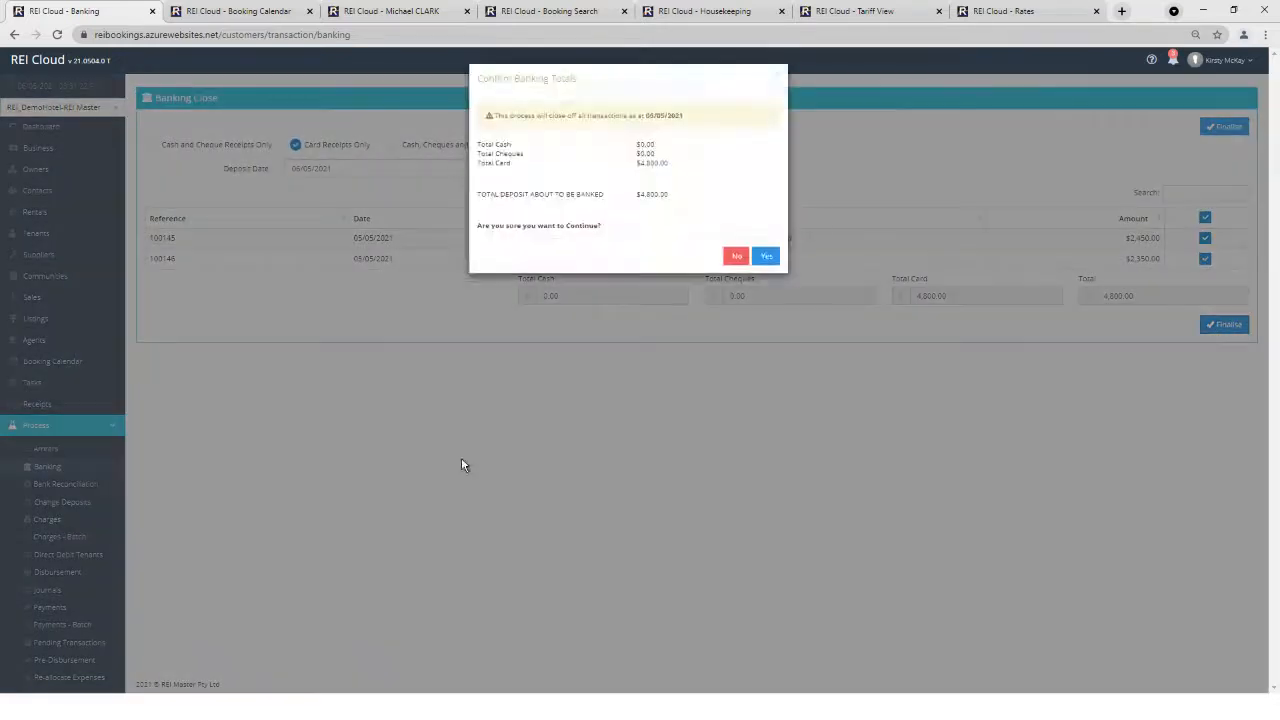
pyautogui.click(766, 256)
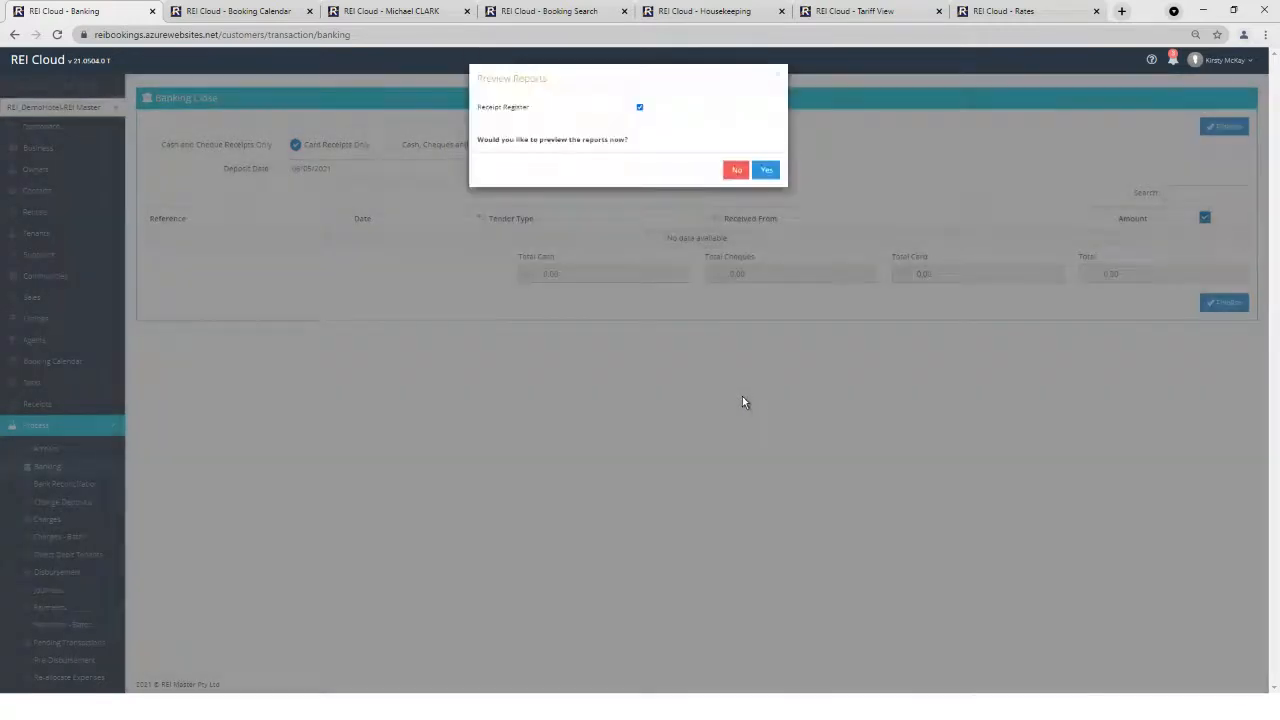
pyautogui.click(766, 169)
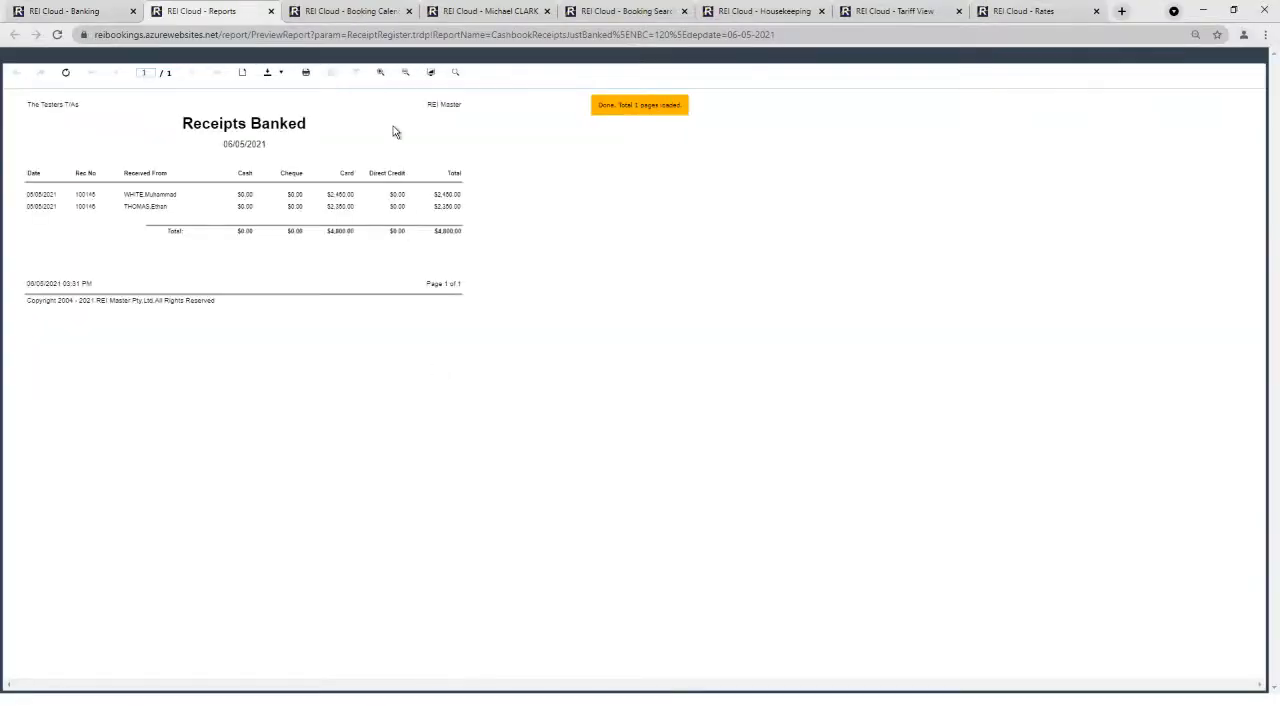
# Zoom into the 06/05/2021 Receipts Banked report, then close its tab.
pyautogui.click(384, 76)
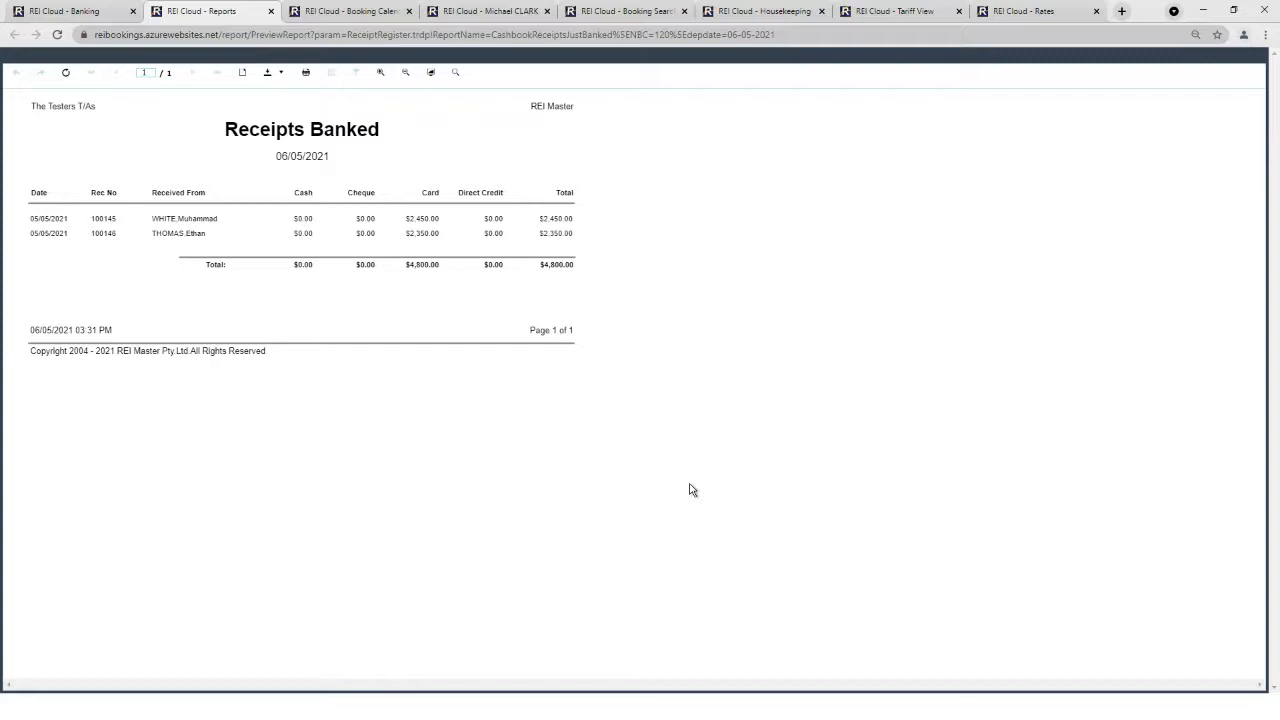
pyautogui.click(270, 11)
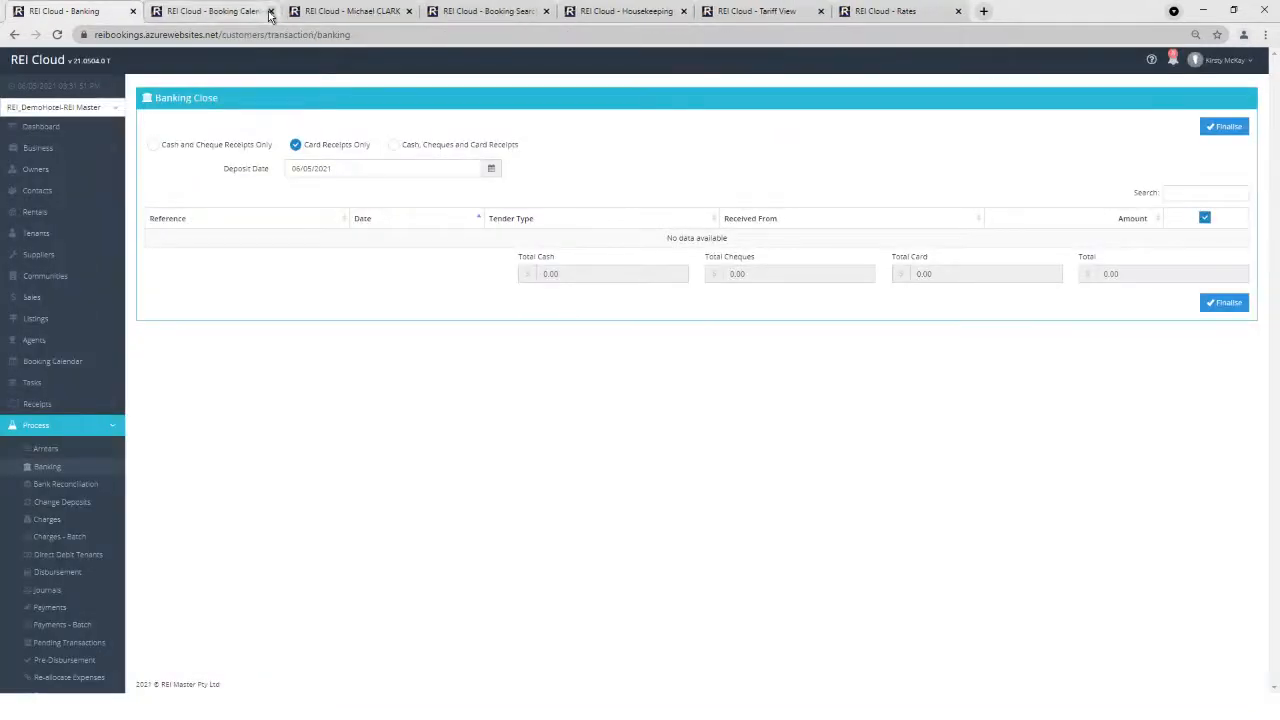
# Open the trust account Bank Reconciliation and view the deposit details of the 05/05/2021 $8,190.00 EFTPOS entry.
pyautogui.click(72, 487)
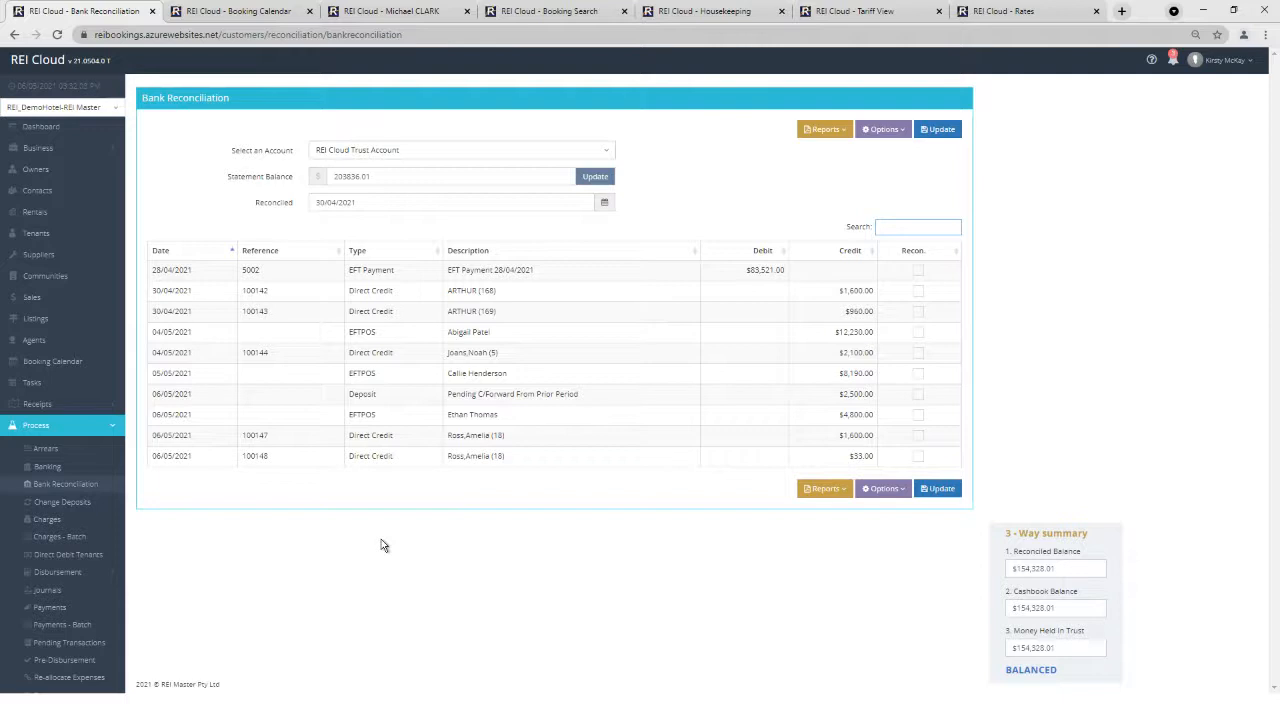
pyautogui.click(398, 377)
pyautogui.rightClick(398, 377)
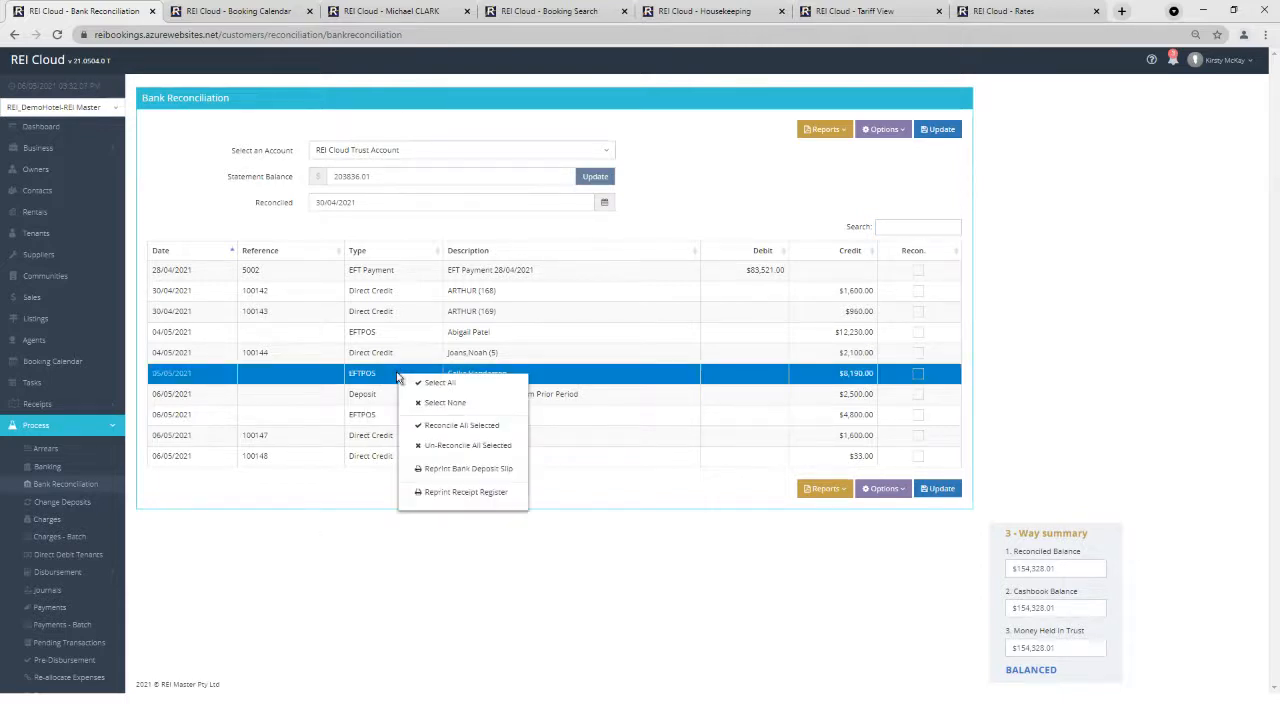
pyautogui.click(465, 492)
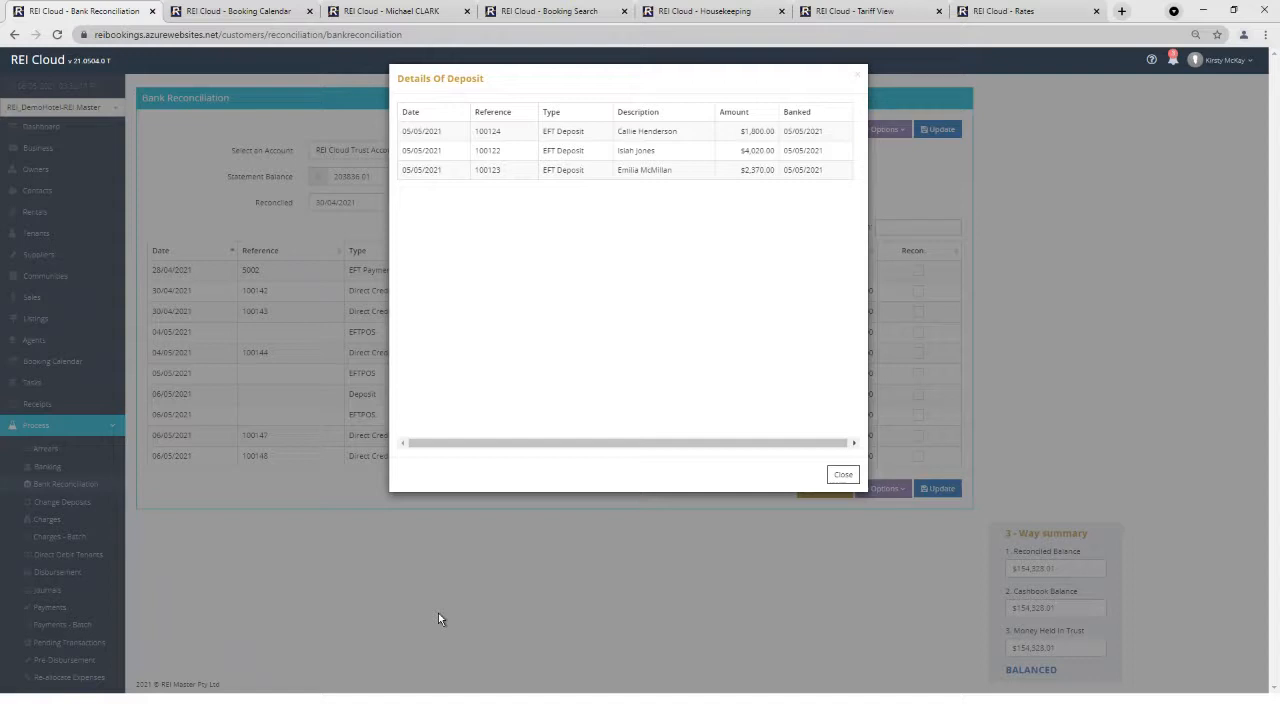
pyautogui.click(438, 613)
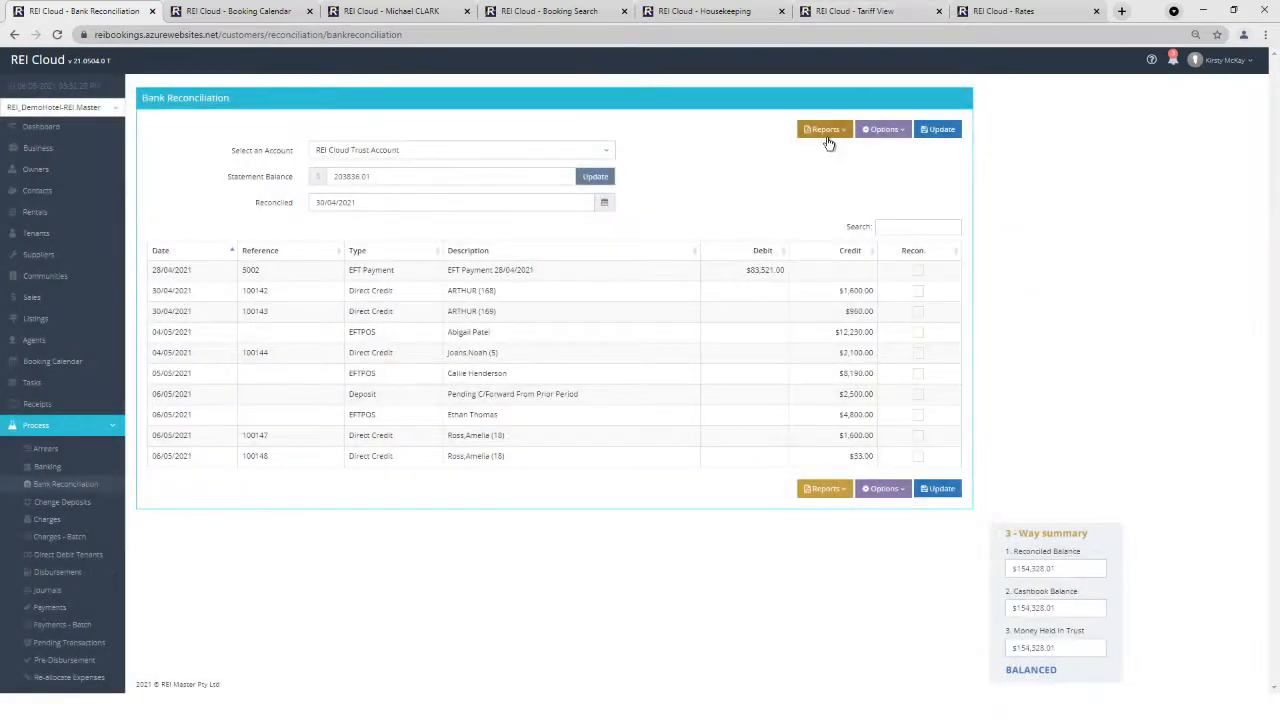
# Create a bank reconciliation snapshot and confirm it completed.
pyautogui.click(834, 134)
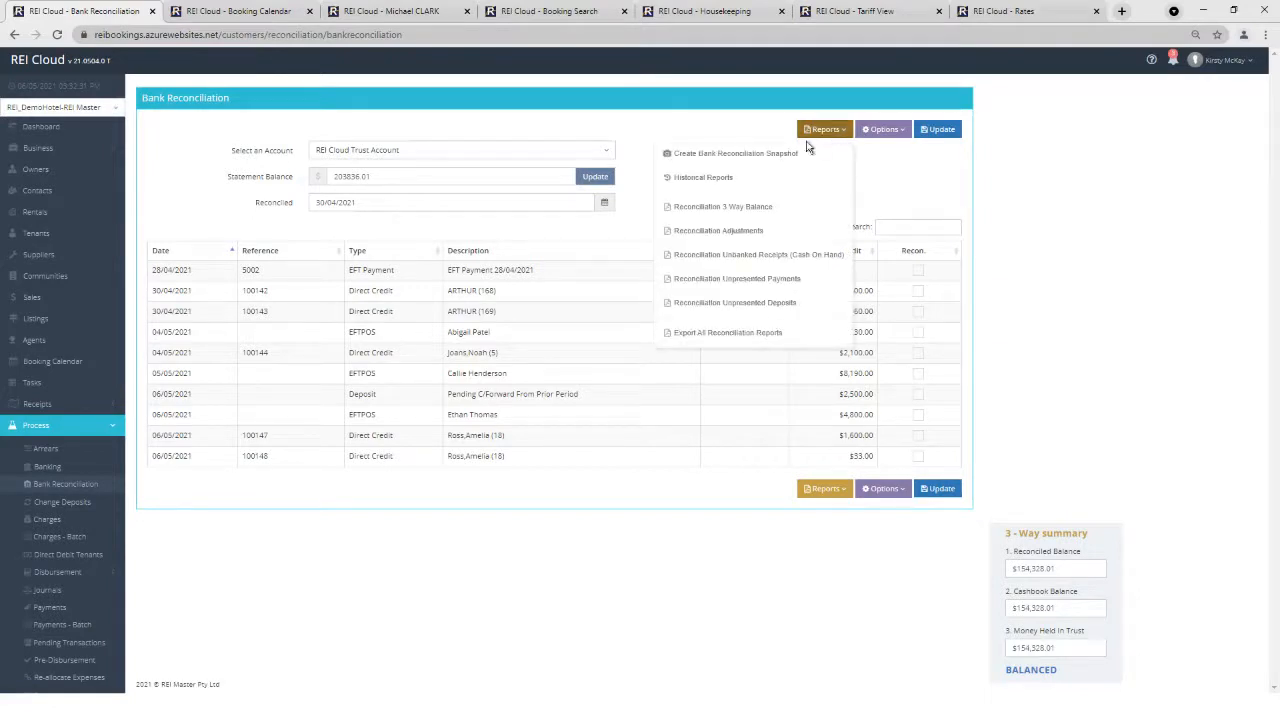
pyautogui.click(728, 158)
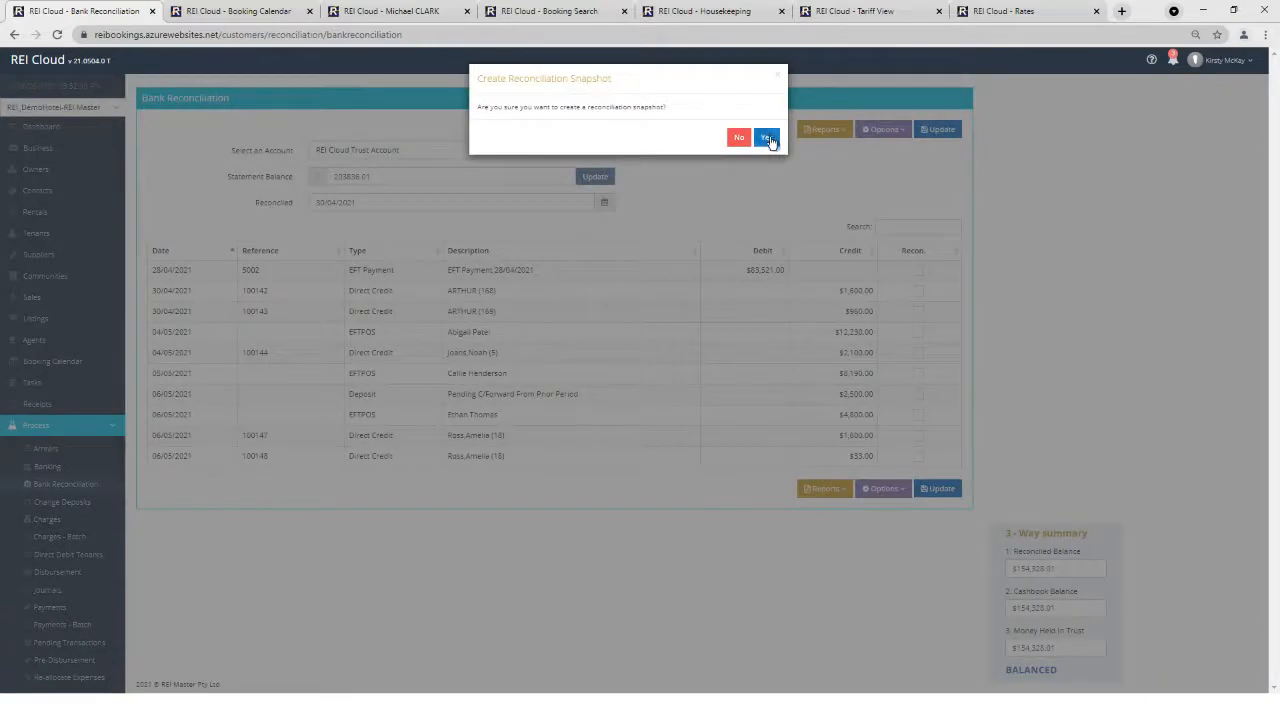
pyautogui.click(766, 137)
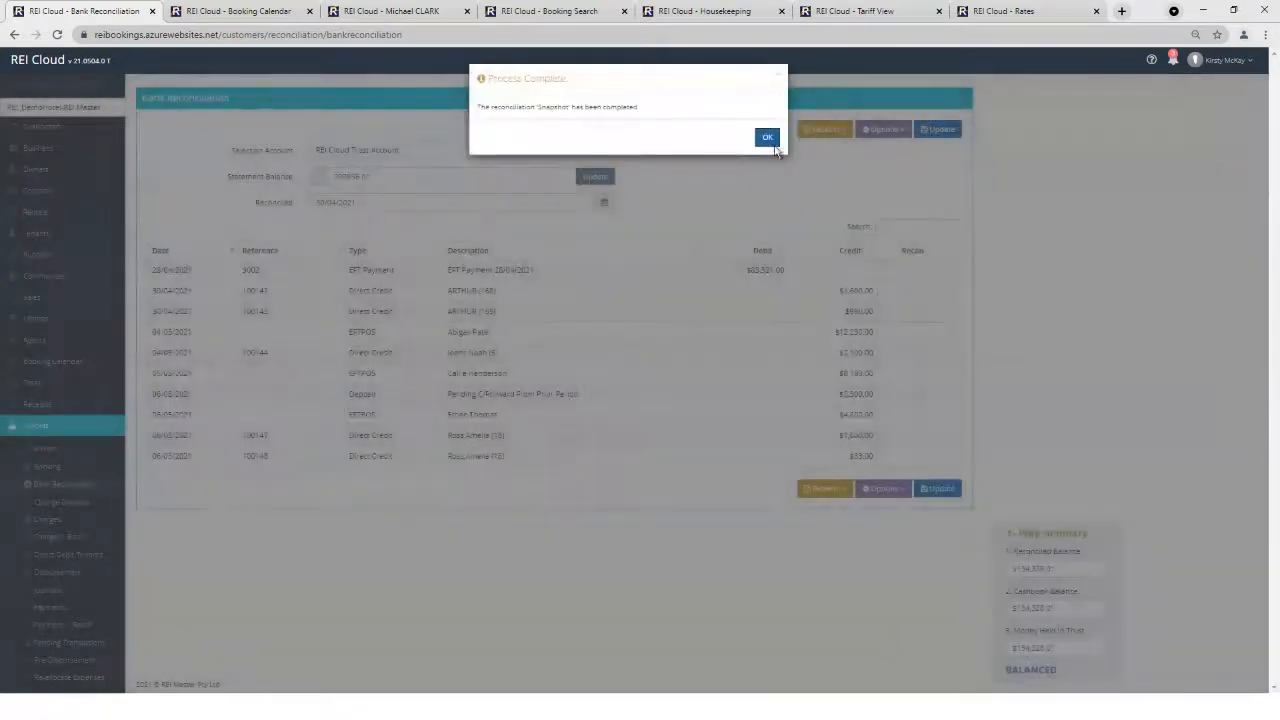
pyautogui.click(770, 139)
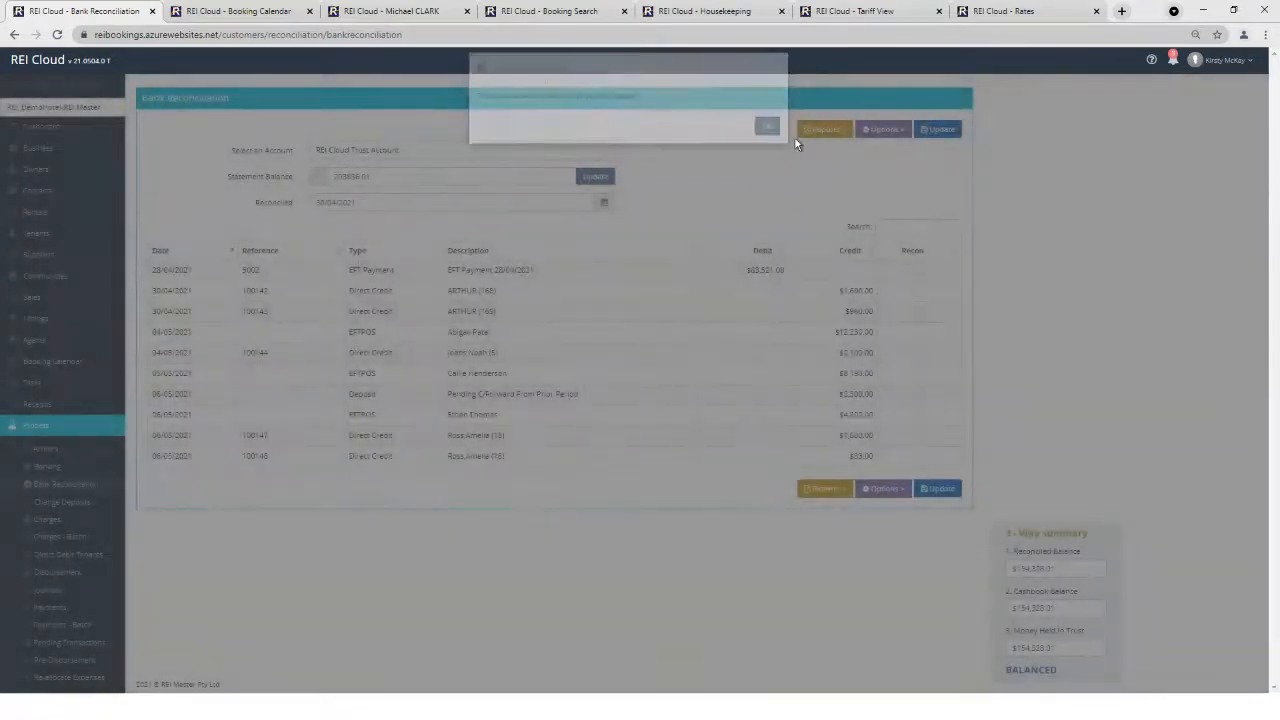
# Review the Historical Reconciliation Reports list through Period 11 May 2021, then close it.
pyautogui.click(827, 131)
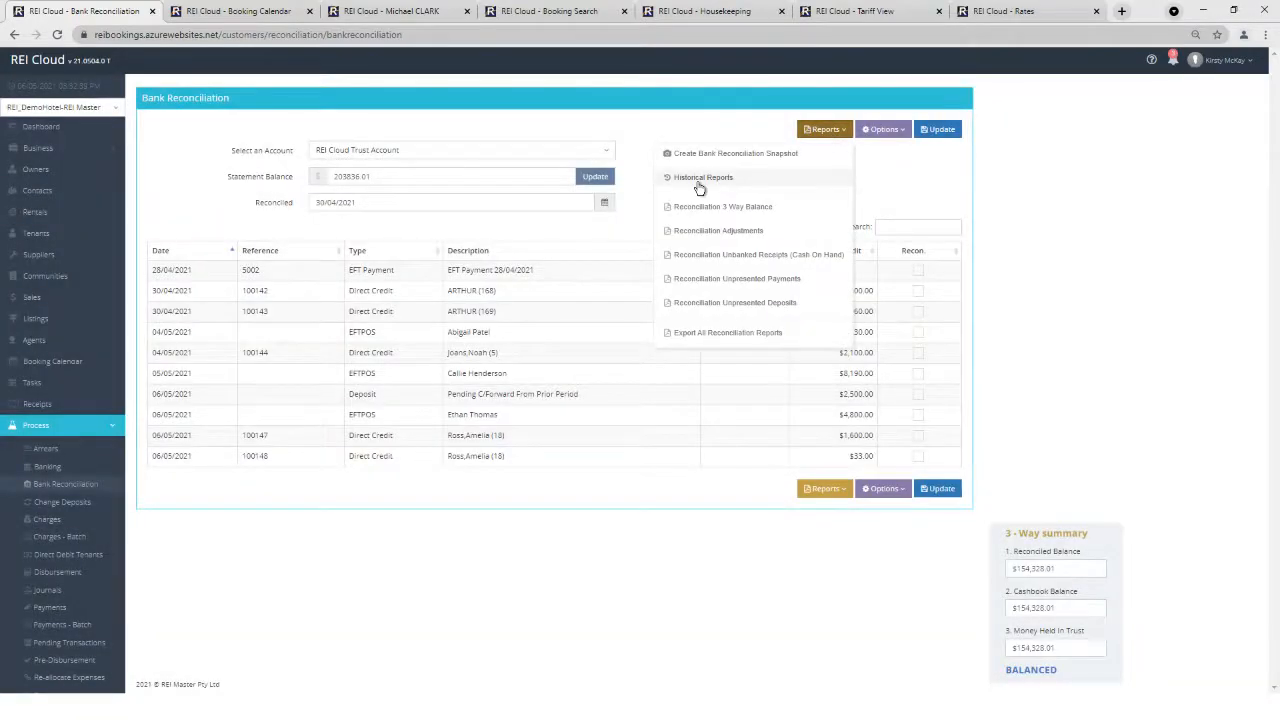
pyautogui.click(699, 186)
pyautogui.scroll(-2, 652, 313)
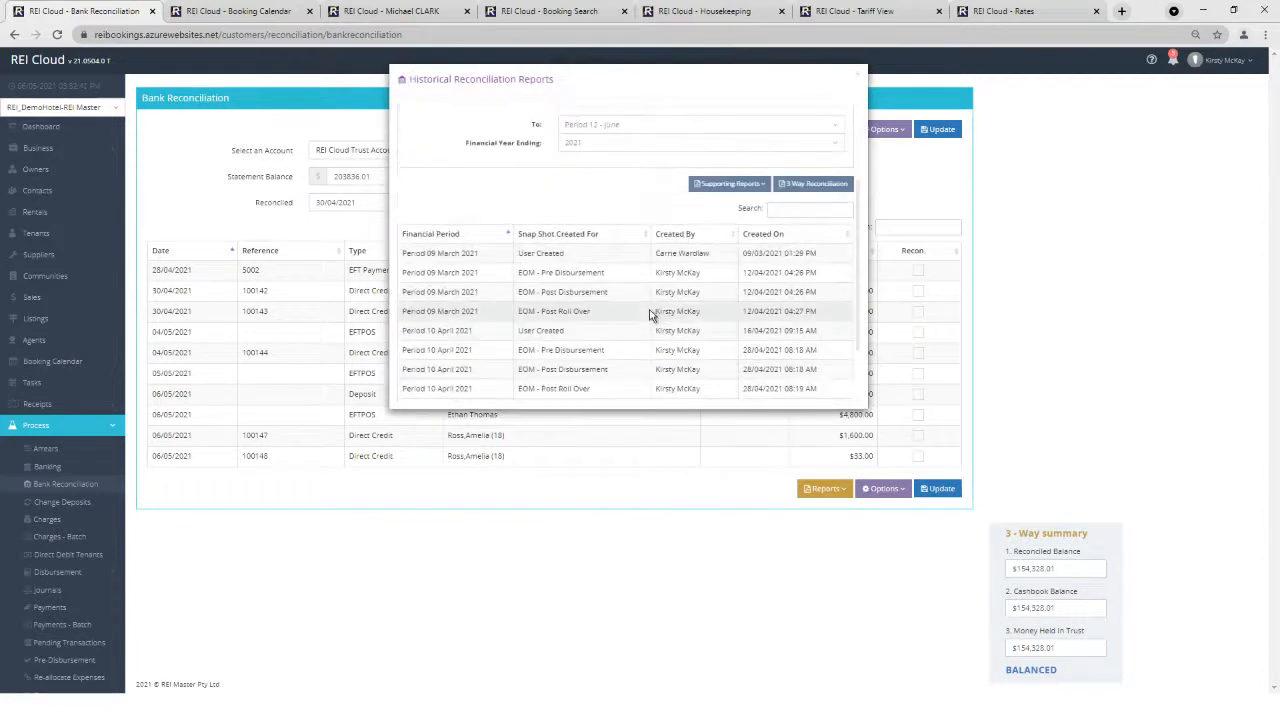
pyautogui.scroll(-1, 651, 315)
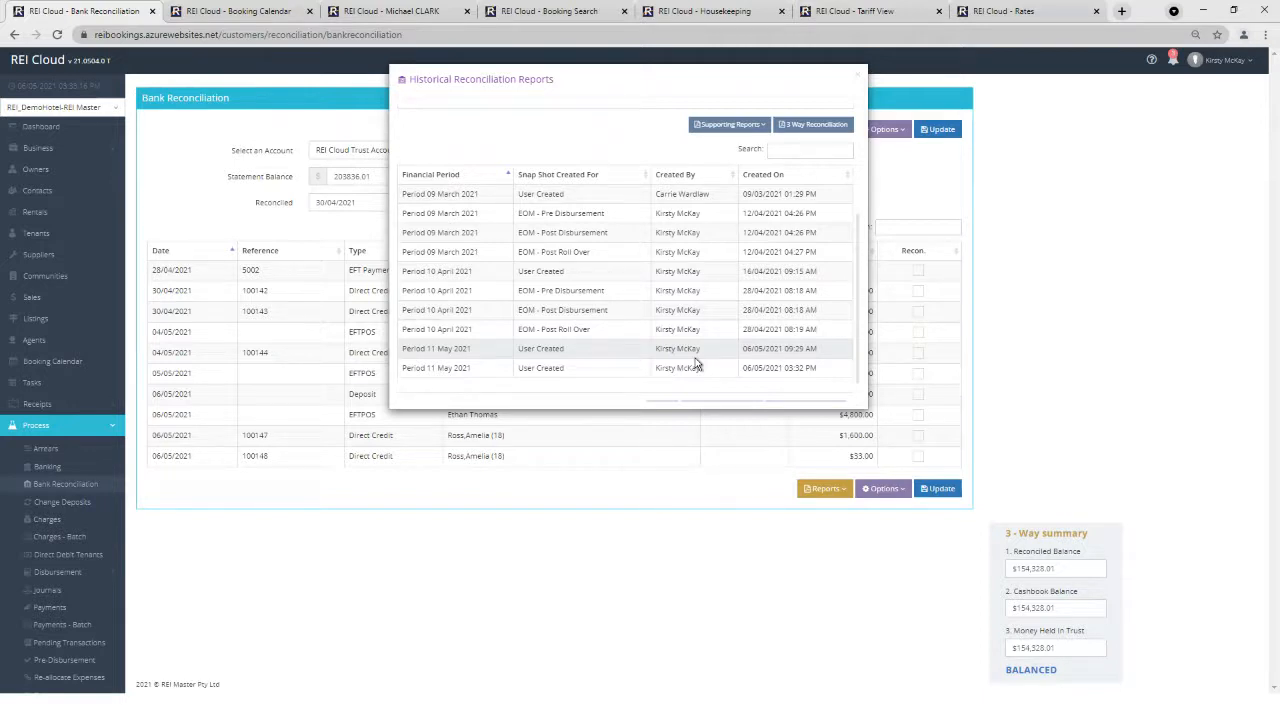
pyautogui.click(859, 75)
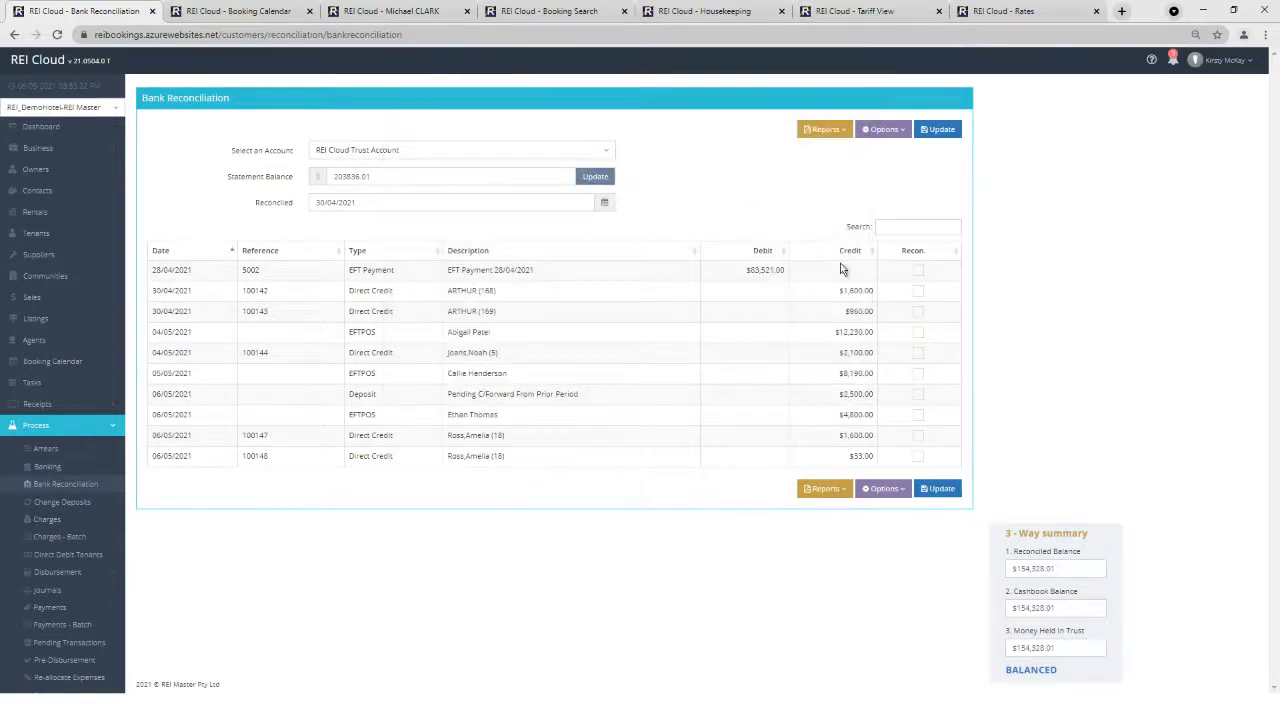
pyautogui.click(32, 573)
pyautogui.scroll(-3, 32, 580)
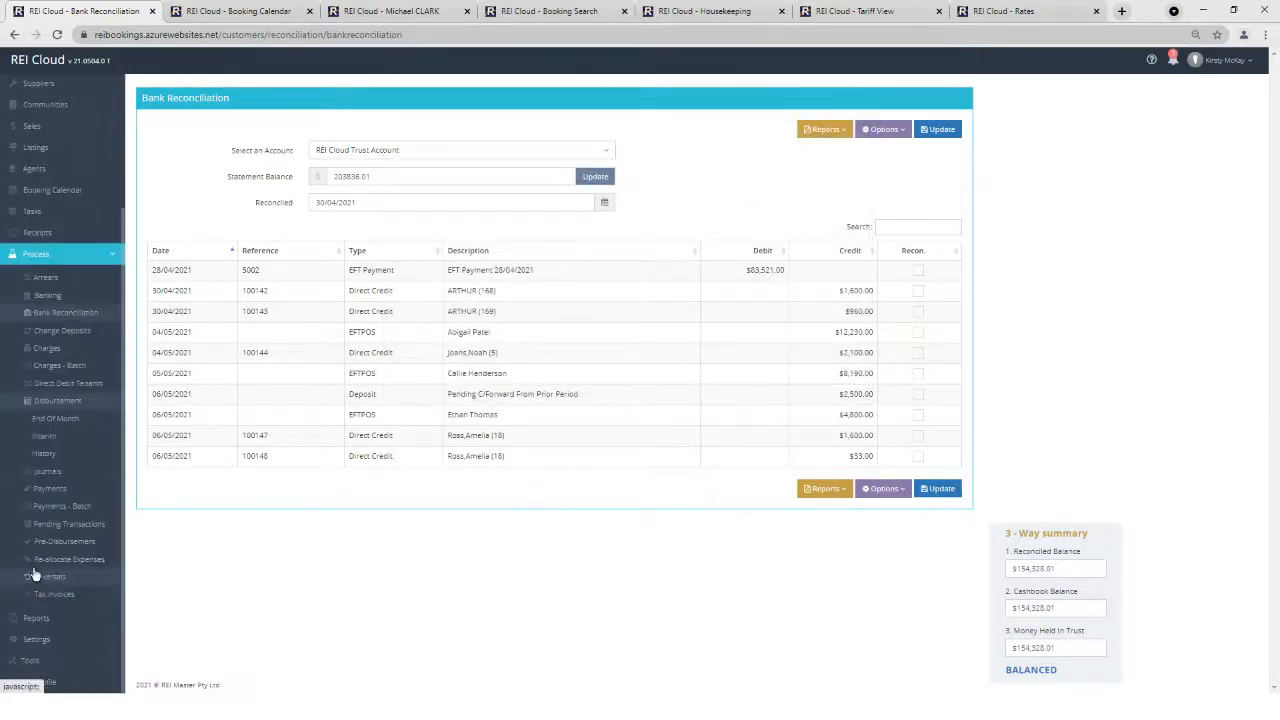
# Start End Of Month past the warning, then download the 28/04/2021 Succeeded disbursement from History.
pyautogui.click(70, 418)
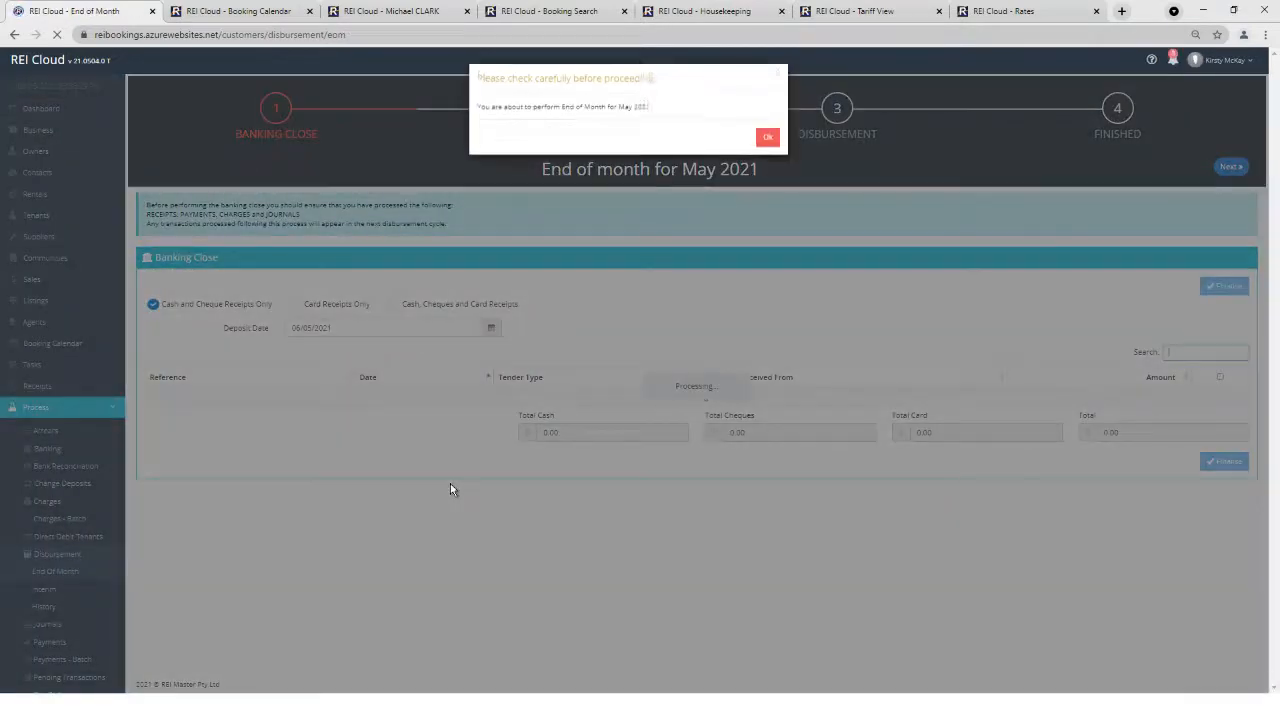
pyautogui.click(767, 137)
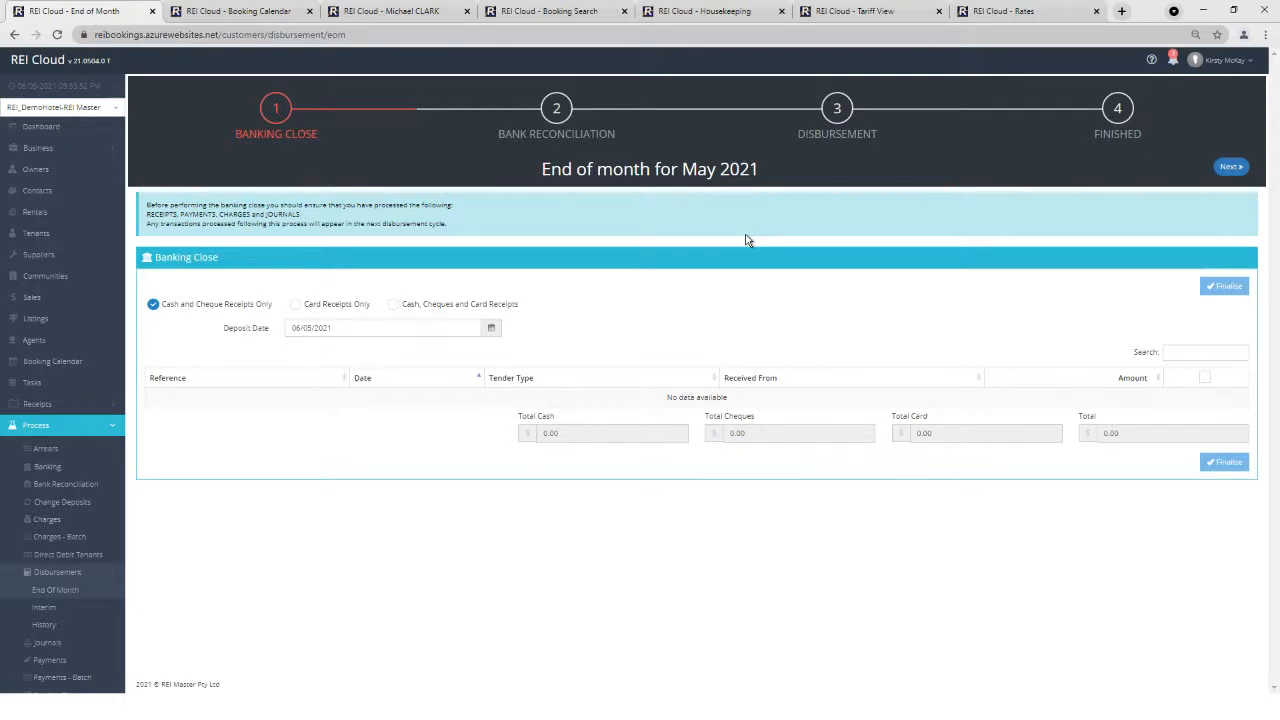
pyautogui.click(44, 624)
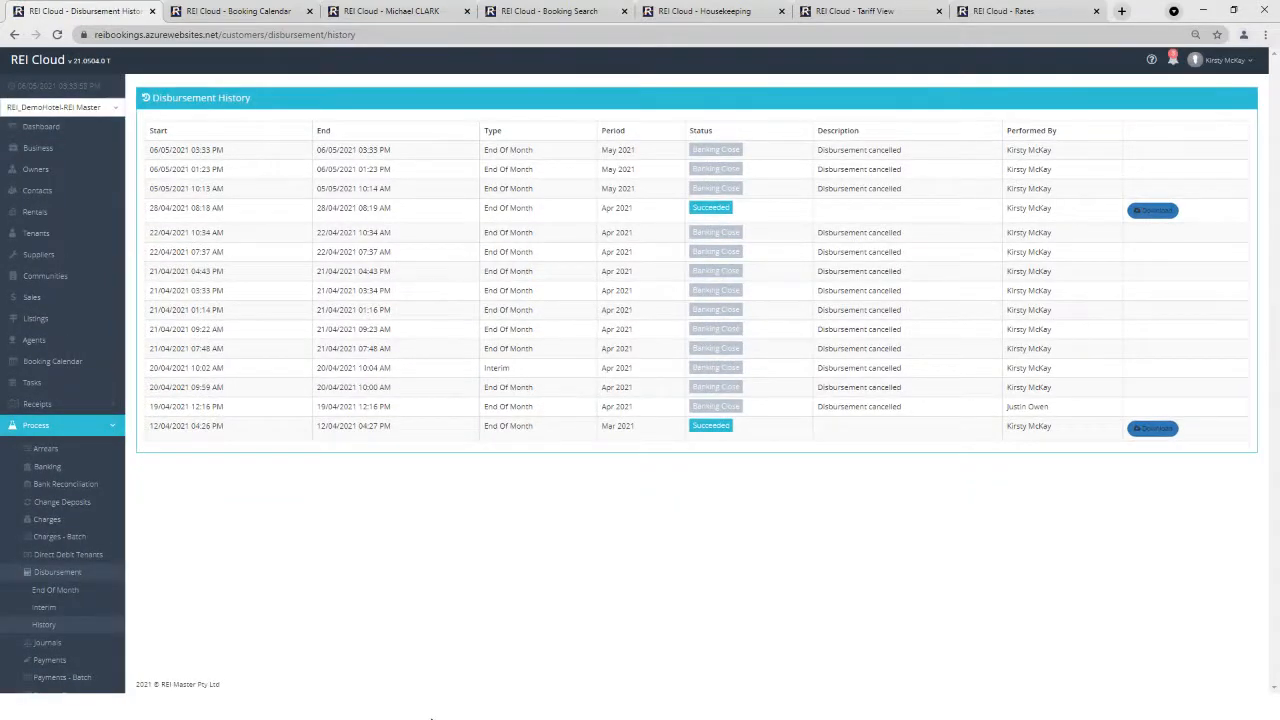
pyautogui.click(1152, 210)
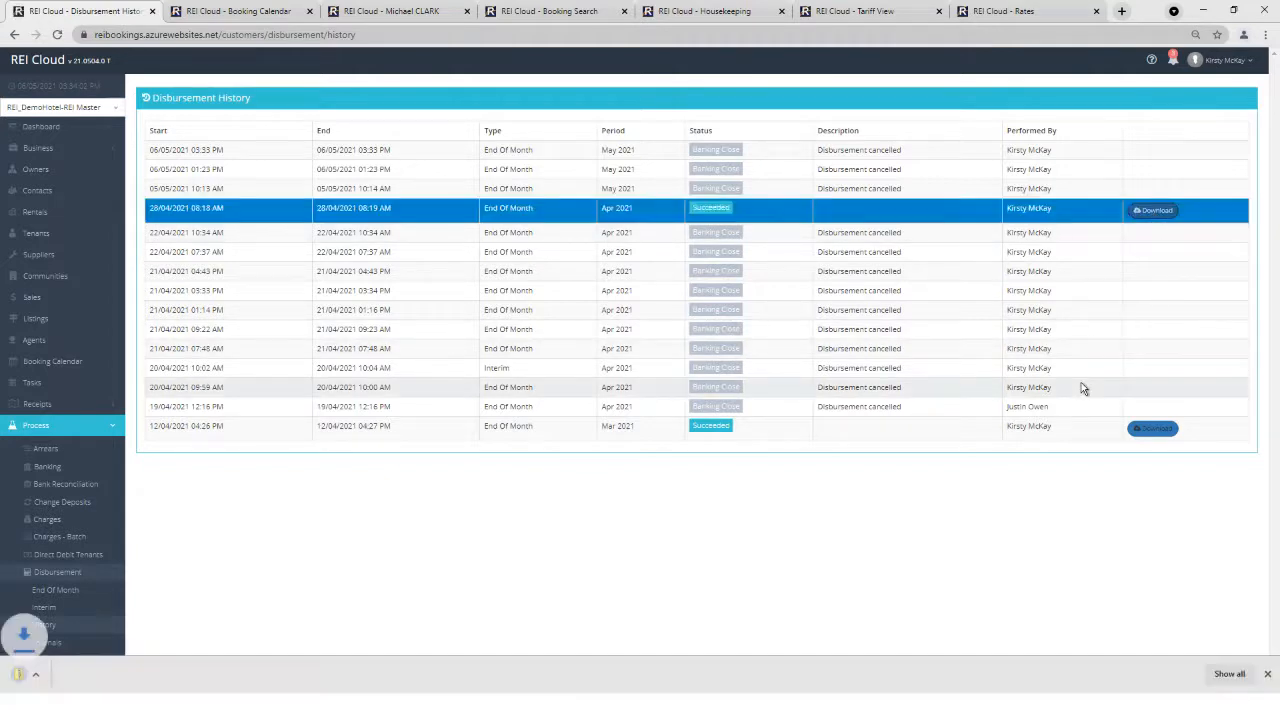